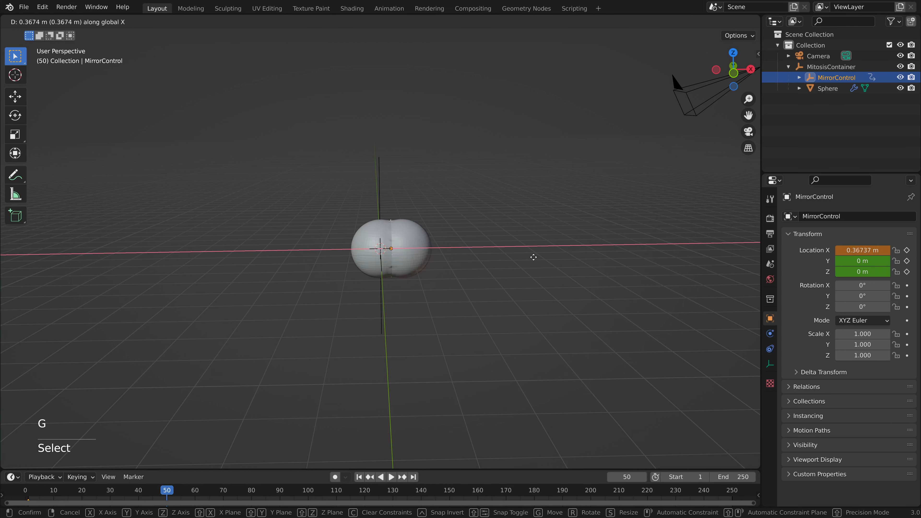
# Move the MirrorControl empty along the global X axis.
pyautogui.click(556, 257)
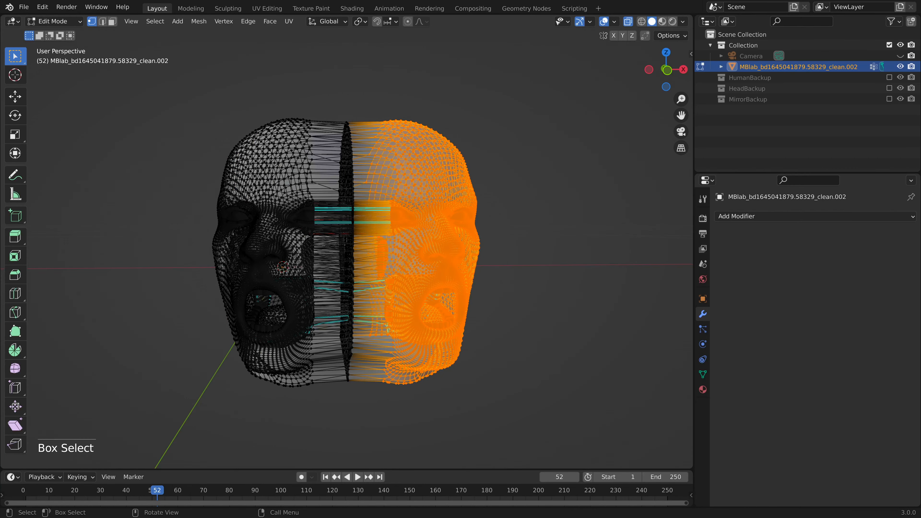
# Rotate the selected half of the head mesh about 1.38° around global Z, turn off X-ray and return to Object Mode.
pyautogui.press('g')
pyautogui.press('r')
pyautogui.press('z')
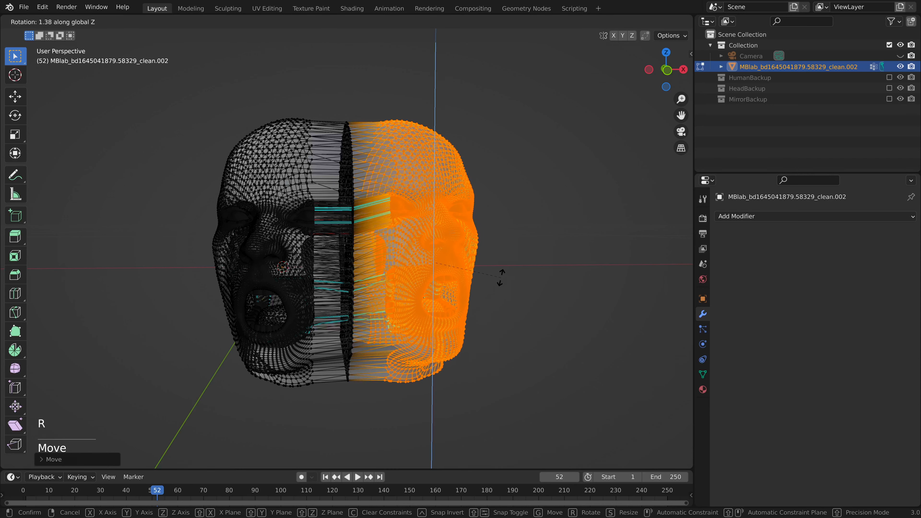
pyautogui.click(500, 278)
pyautogui.click(628, 21)
pyautogui.press('Tab')
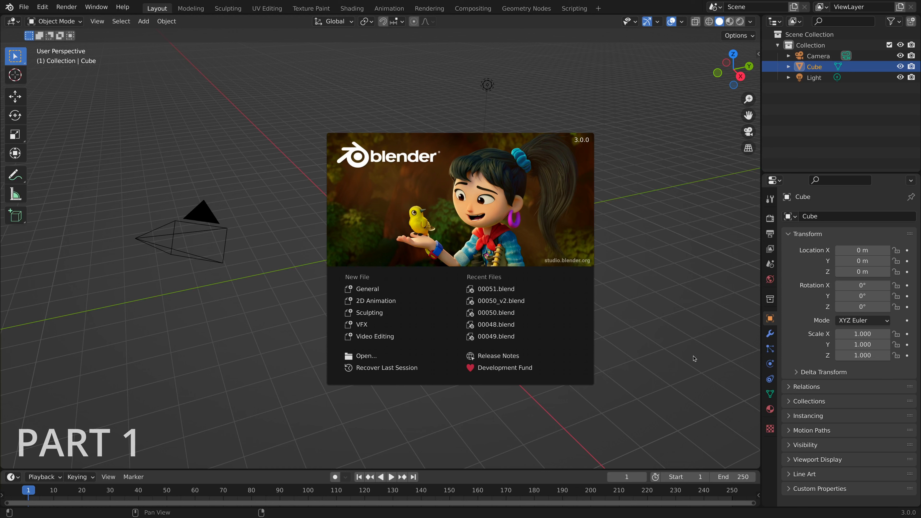
# Delete the default cube and light from the new scene, keeping the camera.
pyautogui.click(693, 358)
pyautogui.moveTo(346, 320); pyautogui.dragTo(513, 203)
pyautogui.press('Delete')
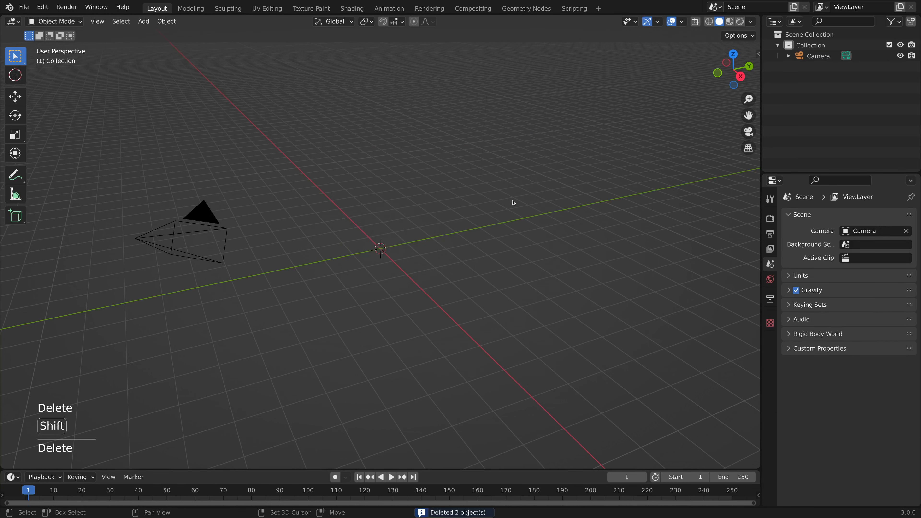
# Add a Plain Axes empty at the world origin.
pyautogui.hotkey('shift', 'a')
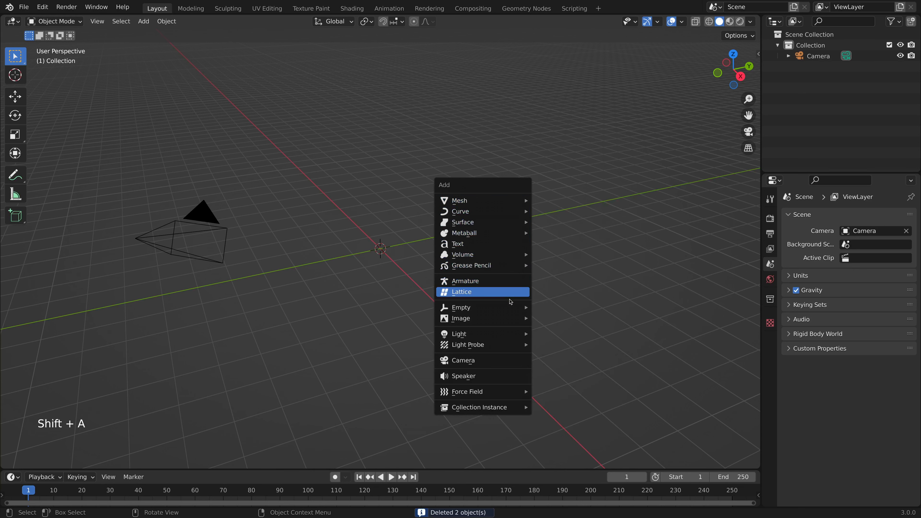
pyautogui.moveTo(510, 308)
pyautogui.click(561, 308)
# Add a UV sphere at the origin with 64 segments and 32 rings.
pyautogui.hotkey('shift', 'a')
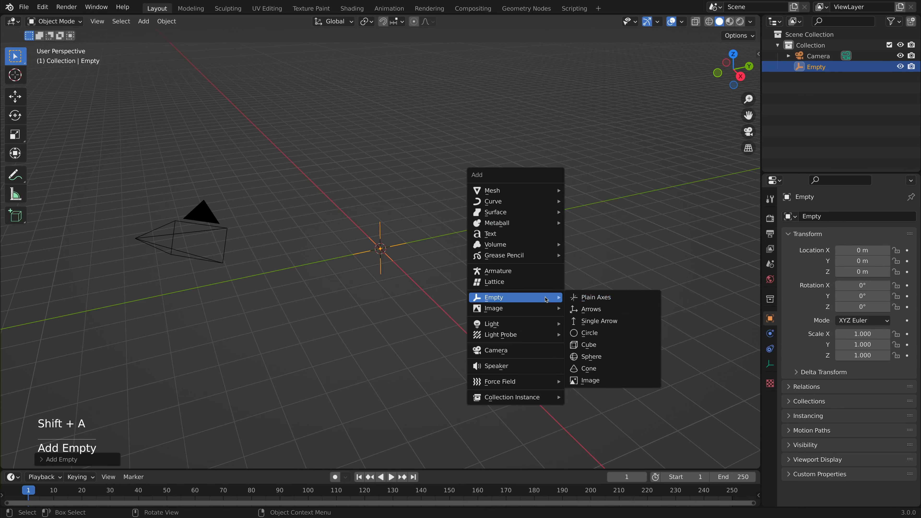
pyautogui.moveTo(555, 190)
pyautogui.click(603, 224)
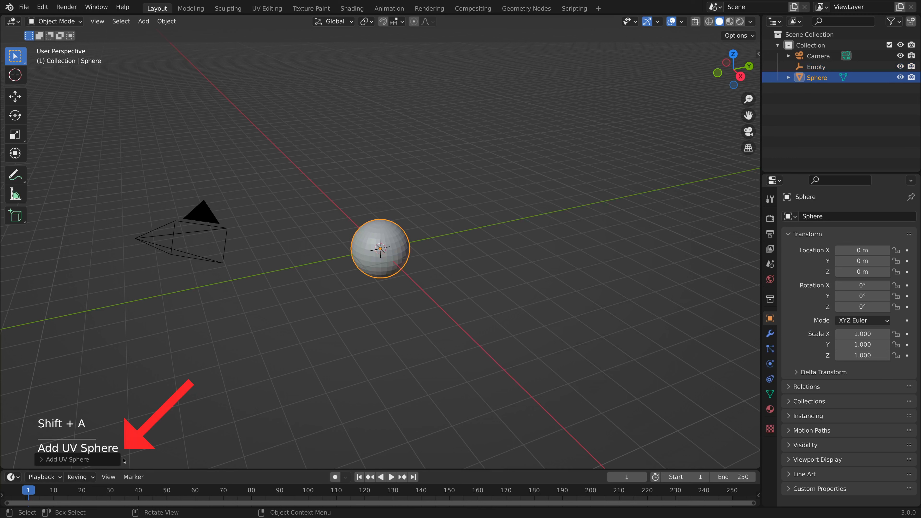
pyautogui.click(47, 460)
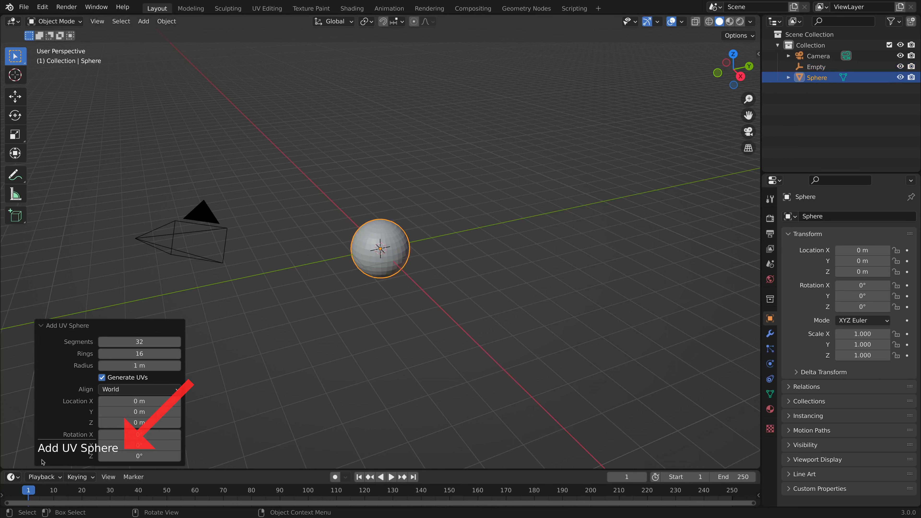
pyautogui.click(143, 342)
pyautogui.press('BackSpace')
pyautogui.press('BackSpace')
pyautogui.write('64')
pyautogui.press('Tab')
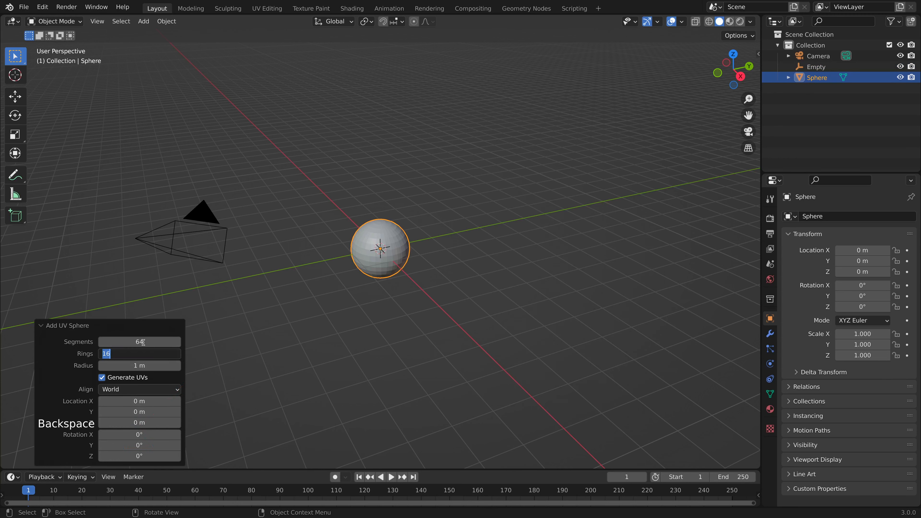
pyautogui.write('32')
pyautogui.click(42, 325)
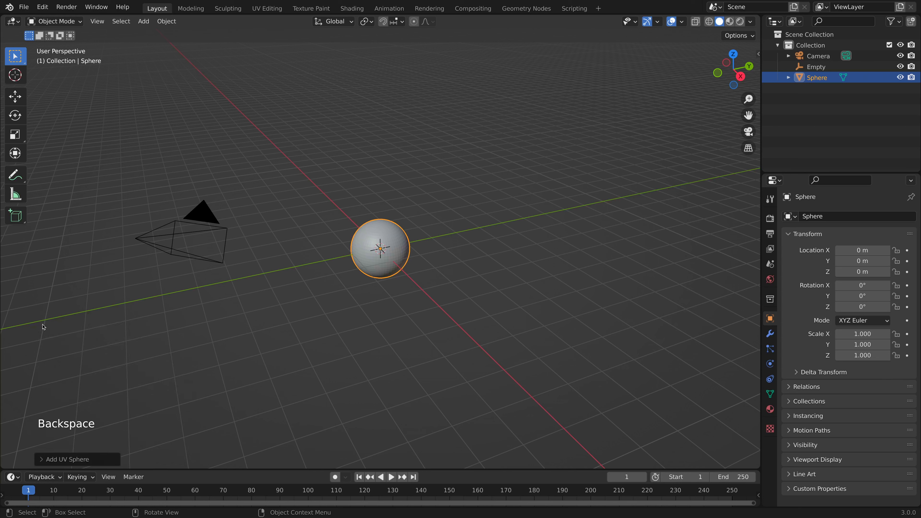
# Add a Mirror modifier to the sphere and set the empty as its Mirror Object.
pyautogui.click(769, 333)
pyautogui.click(819, 216)
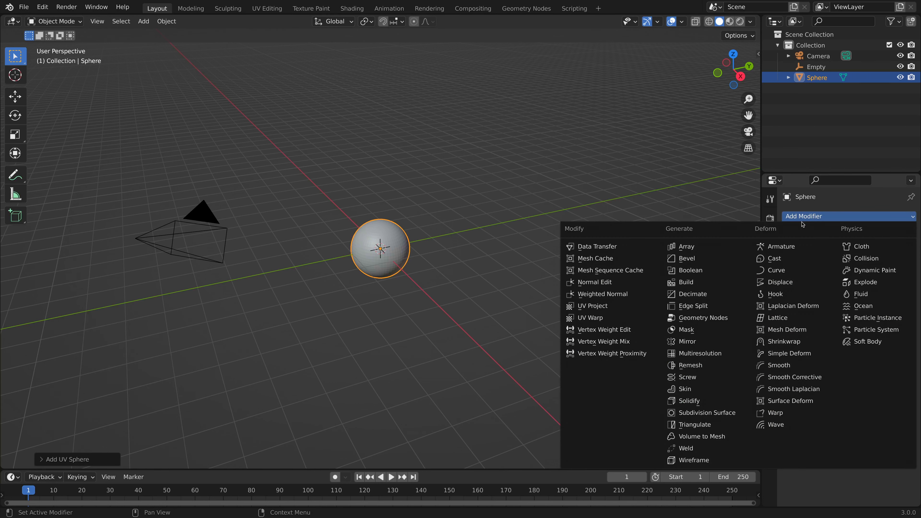
pyautogui.click(688, 341)
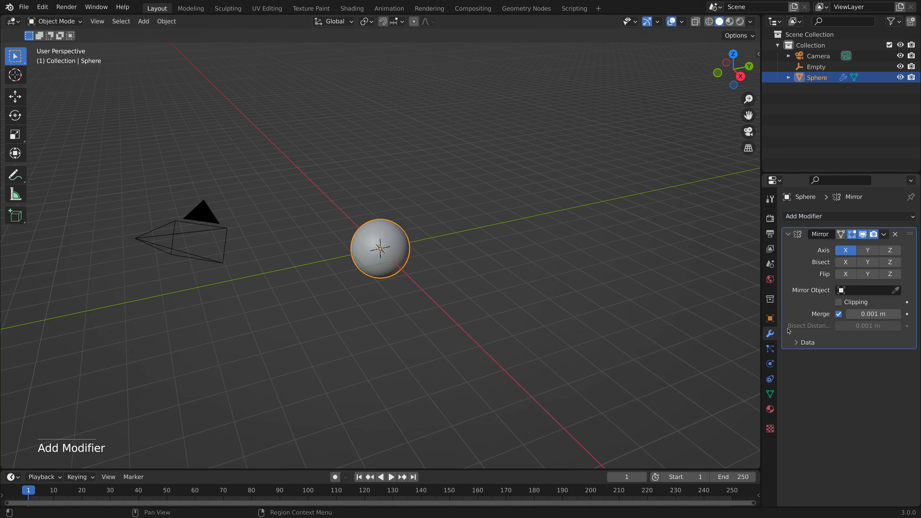
pyautogui.click(882, 292)
pyautogui.click(863, 318)
# Move the empty about 0.795 m along the global X axis.
pyautogui.moveTo(504, 324); pyautogui.dragTo(585, 313, button='middle')
pyautogui.click(815, 67)
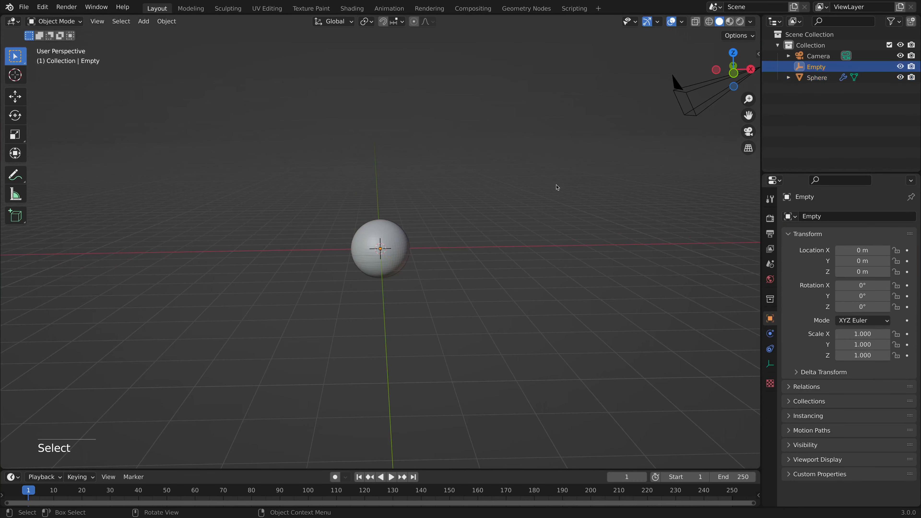
pyautogui.press('g')
pyautogui.press('x')
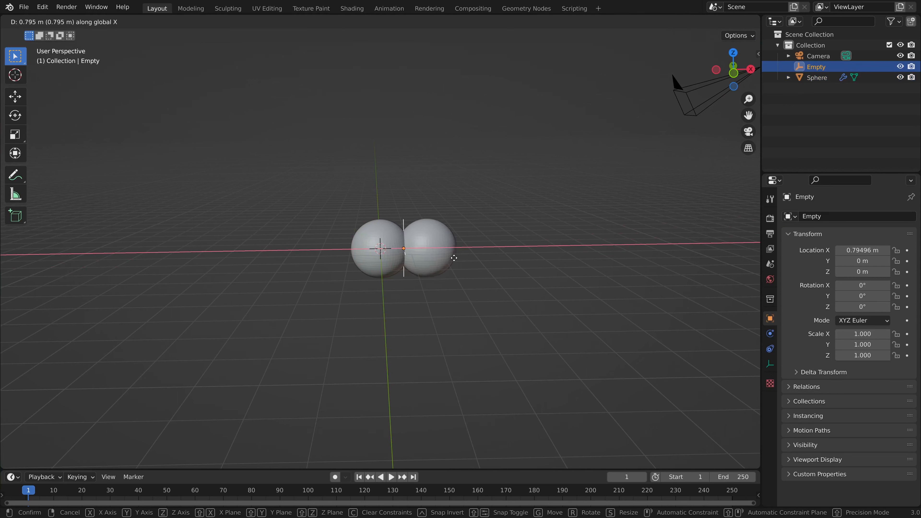
pyautogui.click(455, 259)
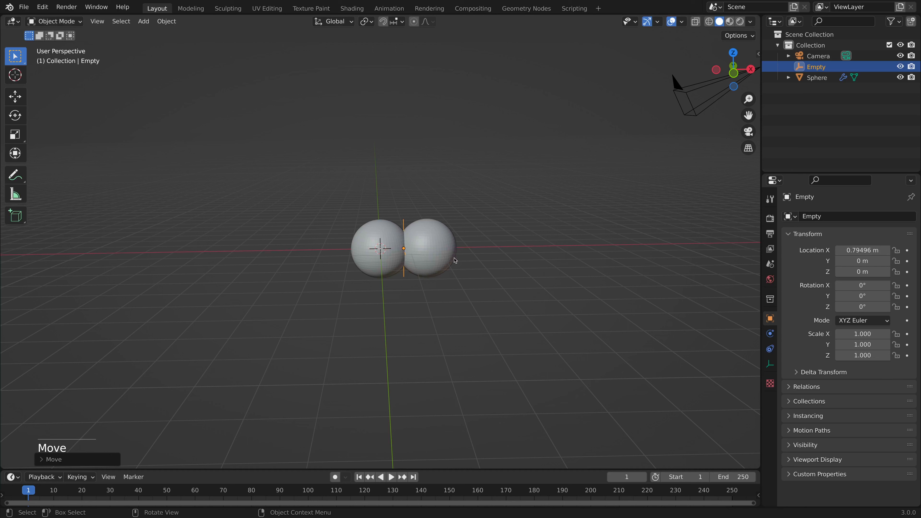
# Set the sphere's Mirror merge distance to about 0.207 m and try moving the sphere to test the merge.
pyautogui.click(393, 270)
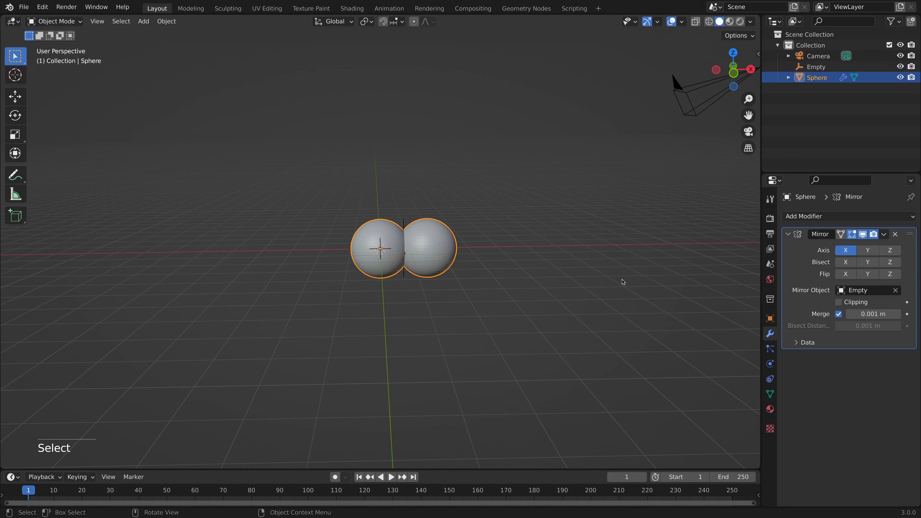
pyautogui.moveTo(869, 315); pyautogui.dragTo(907, 314)
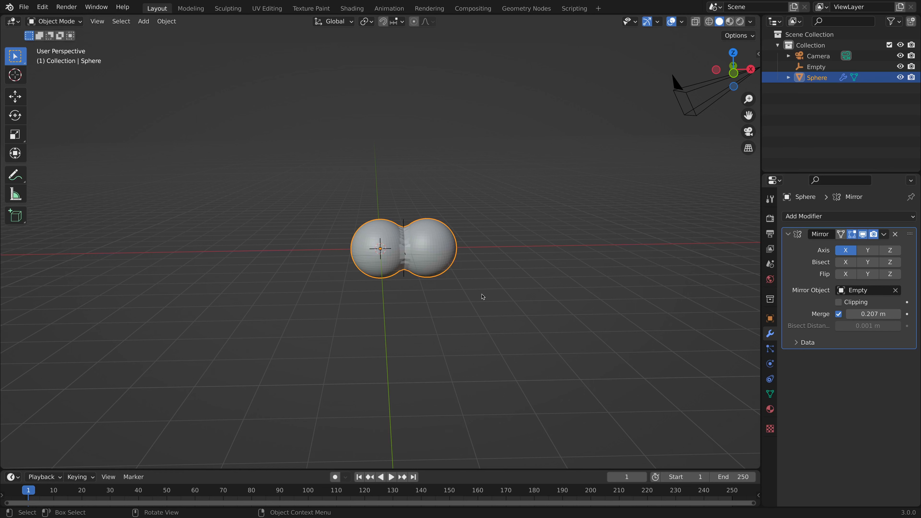
pyautogui.press('g')
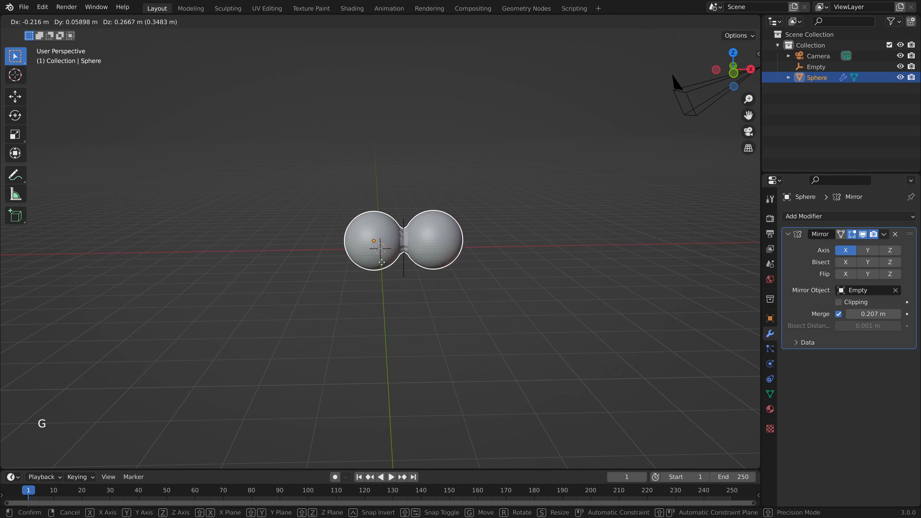
pyautogui.rightClick(370, 256)
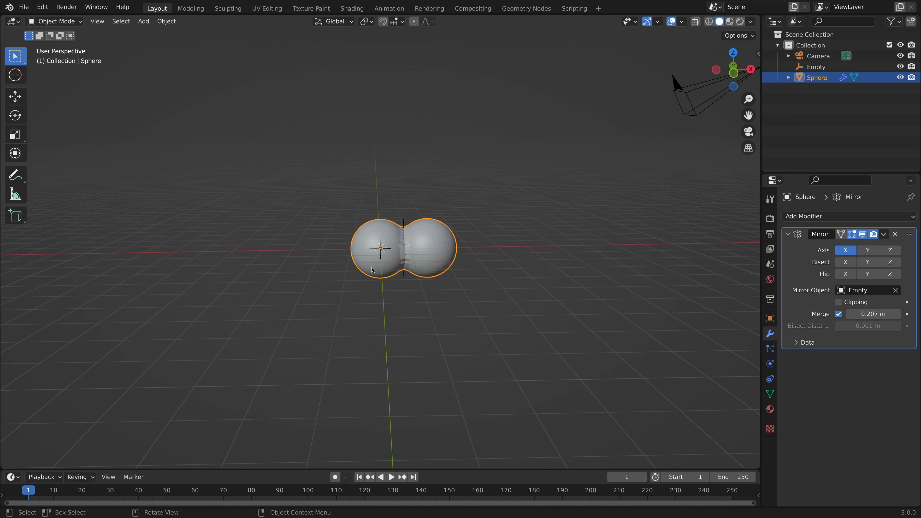
# Rename the empty used as the Mirror Object to MirrorControl.
pyautogui.click(815, 67)
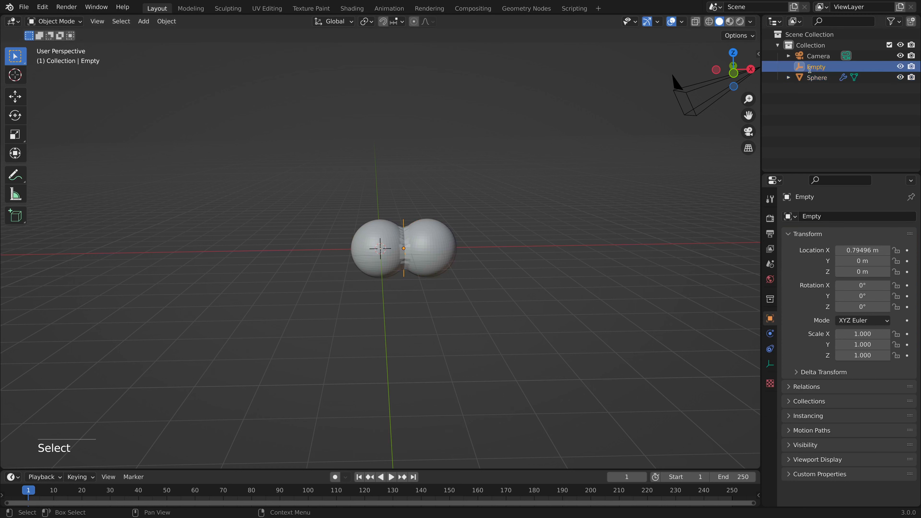
pyautogui.doubleClick(812, 68)
pyautogui.write('MirrorControl')
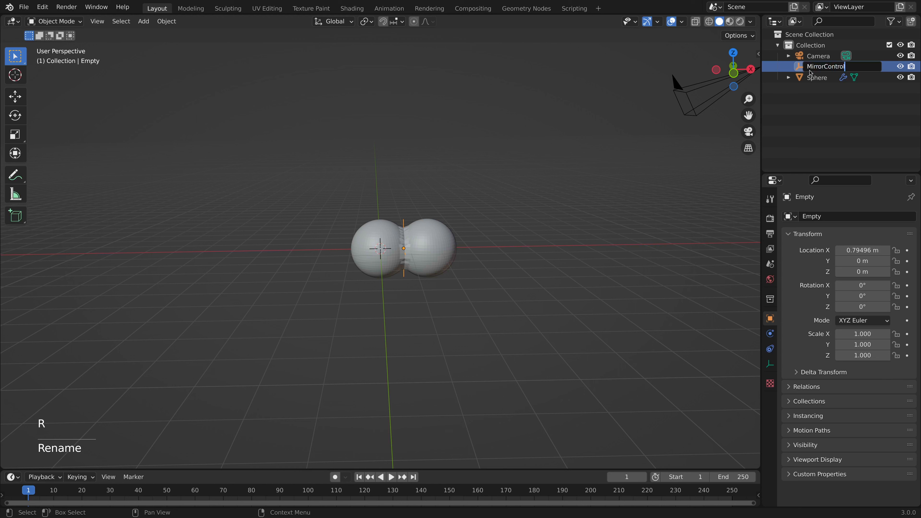
pyautogui.press('Return')
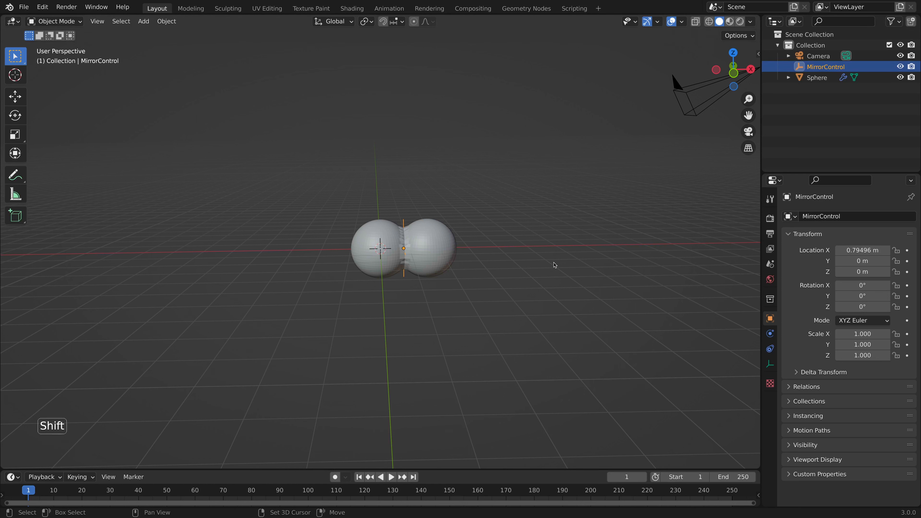
# Add a second Plain Axes empty at the world origin.
pyautogui.hotkey('shift', 'a')
pyautogui.moveTo(554, 265)
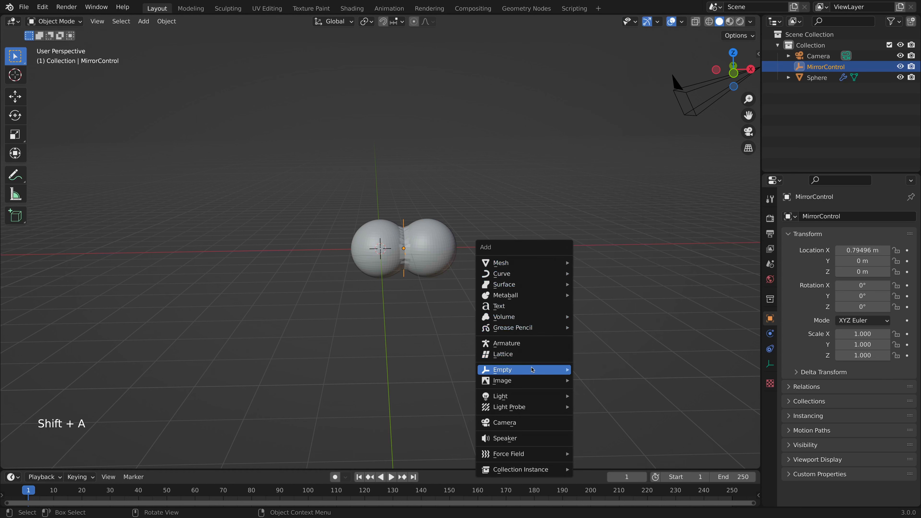
pyautogui.moveTo(558, 370)
pyautogui.click(591, 369)
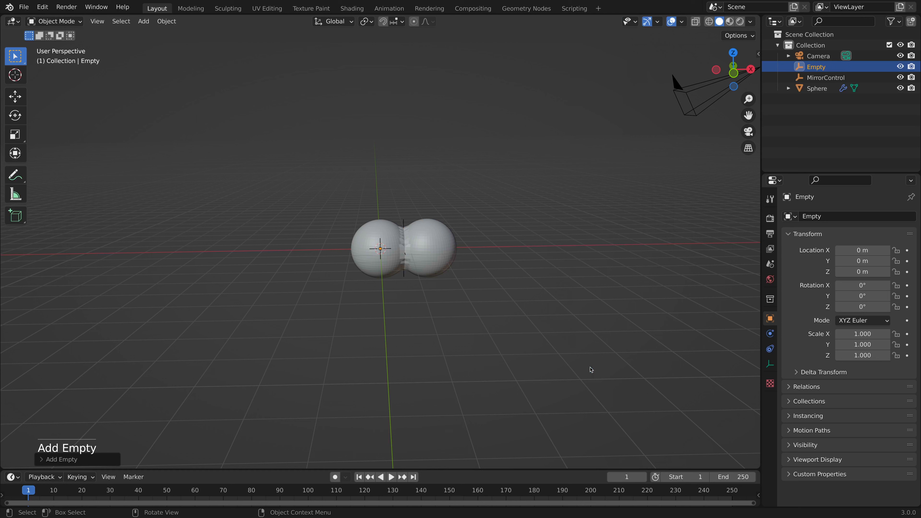
# Rename the new empty MitosisContainer and set its display size to about 3.1 m.
pyautogui.doubleClick(823, 66)
pyautogui.write('M')
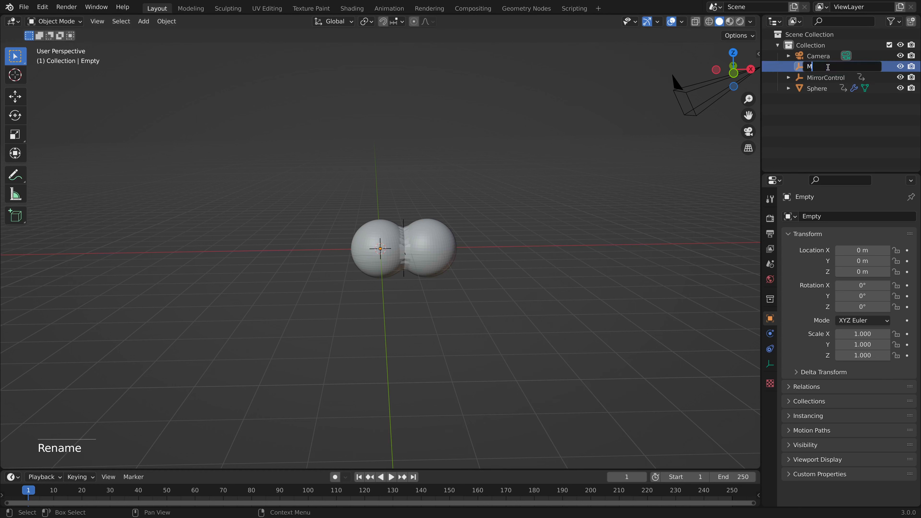
pyautogui.write('itosisContainer')
pyautogui.press('Return')
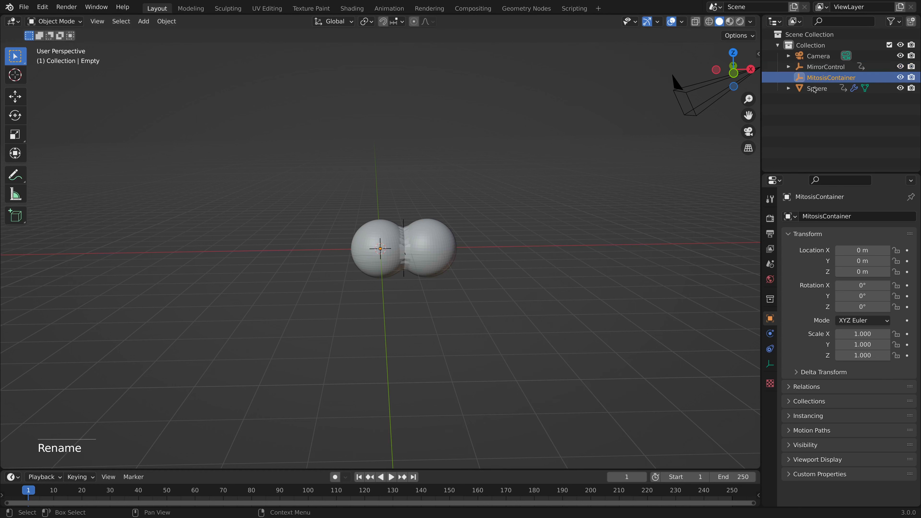
pyautogui.click(769, 364)
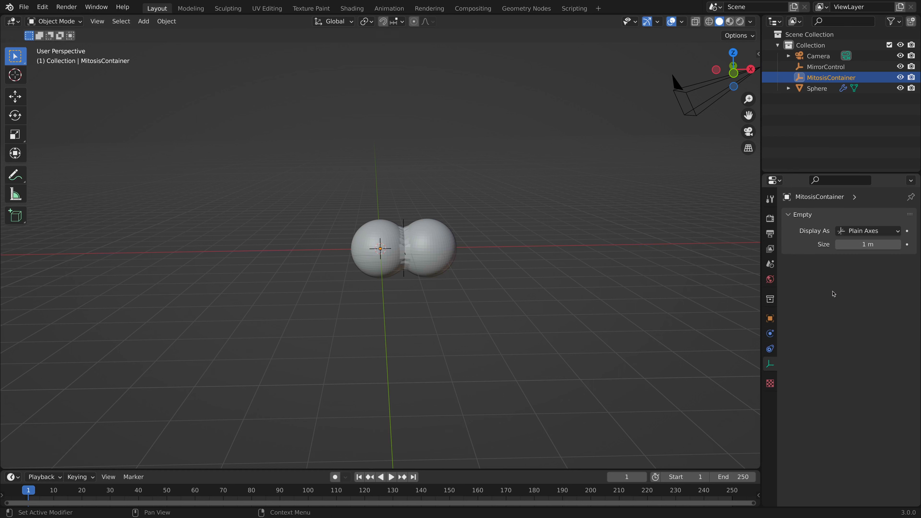
pyautogui.moveTo(846, 244); pyautogui.dragTo(888, 244)
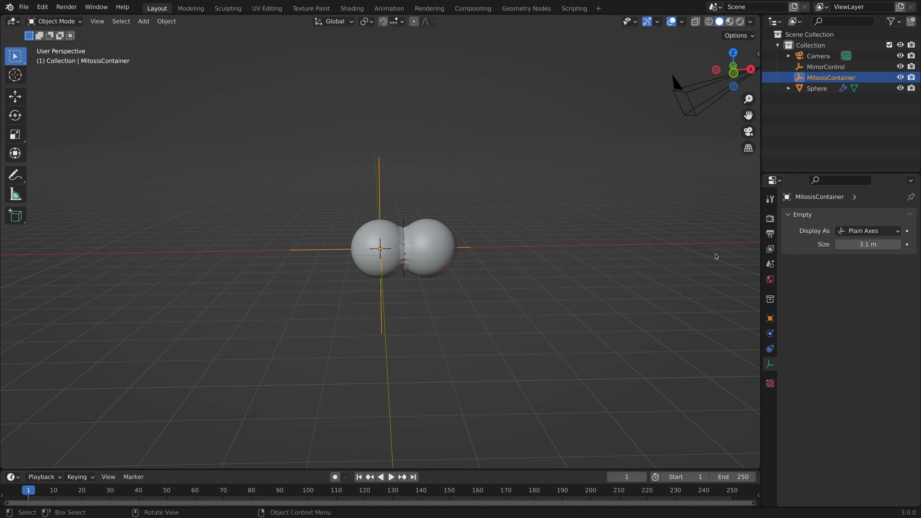
# Parent the sphere and the MirrorControl empty to MitosisContainer using the Object option.
pyautogui.click(392, 230)
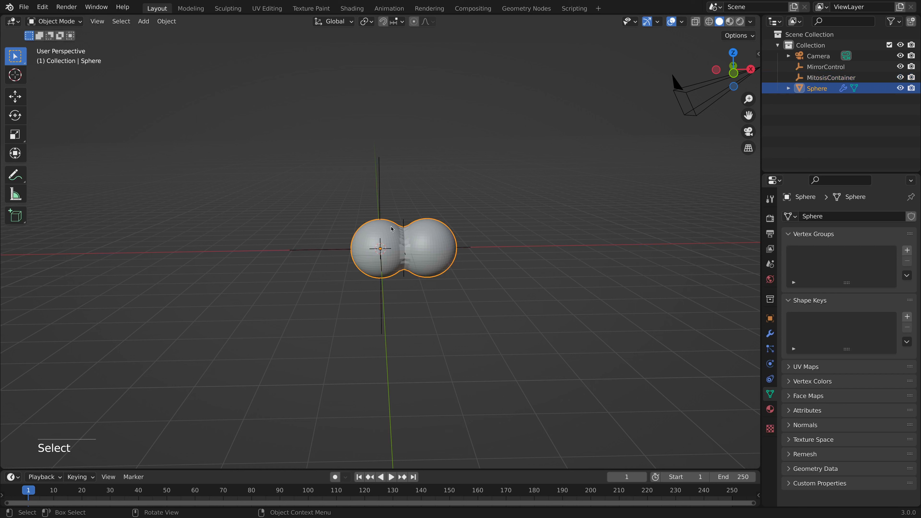
pyautogui.keyDown('shift'); pyautogui.click(403, 224); pyautogui.keyUp('shift')
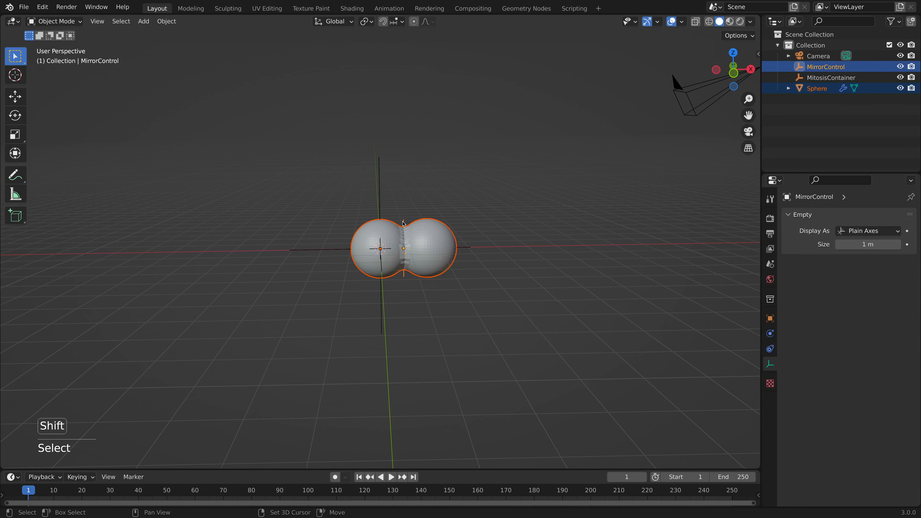
pyautogui.keyDown('shift'); pyautogui.click(379, 200); pyautogui.keyUp('shift')
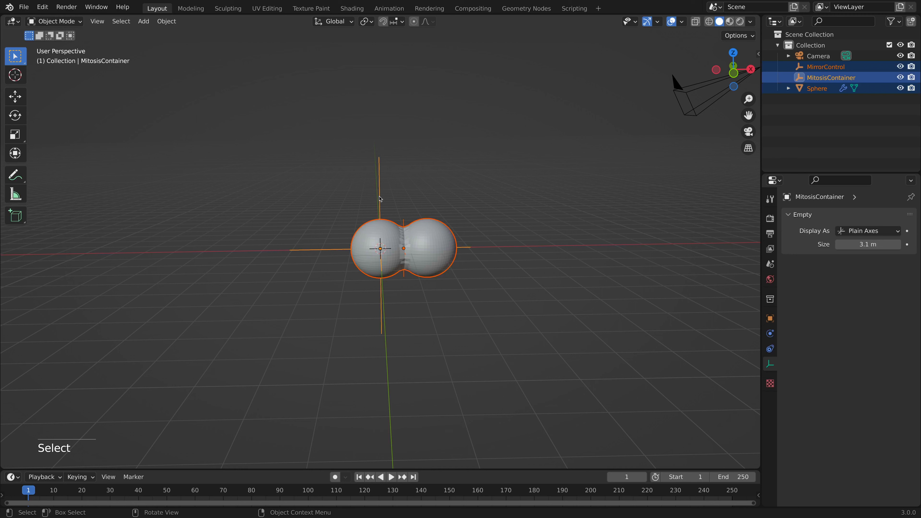
pyautogui.hotkey('ctrl', 'p')
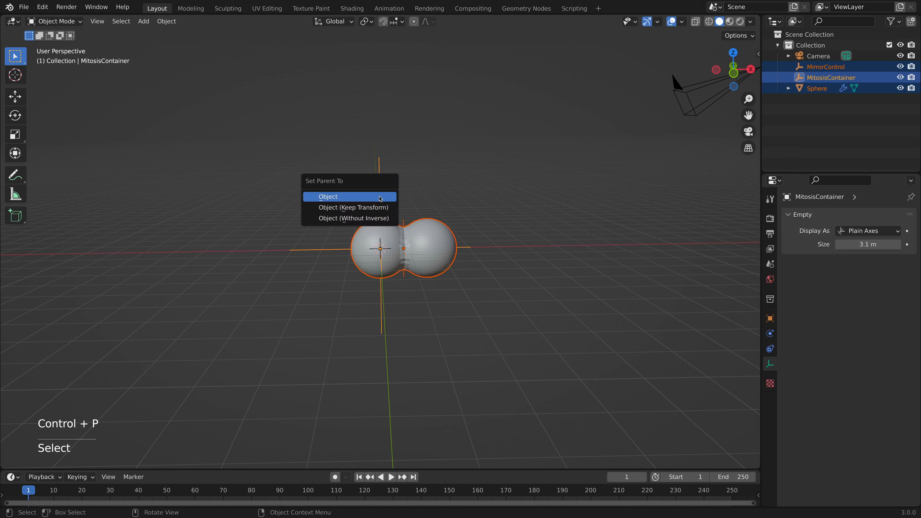
pyautogui.click(380, 198)
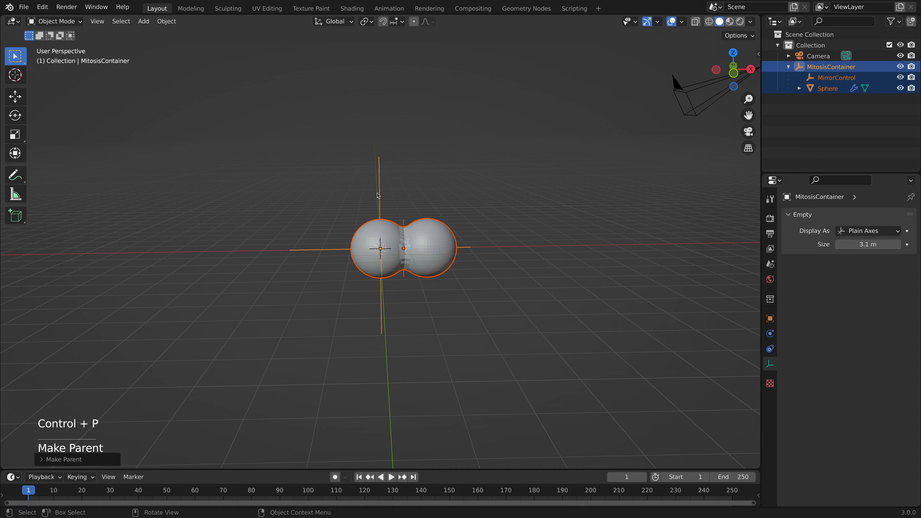
# Try moving only the MitosisContainer empty to test that its children follow.
pyautogui.click(378, 196)
pyautogui.press('g')
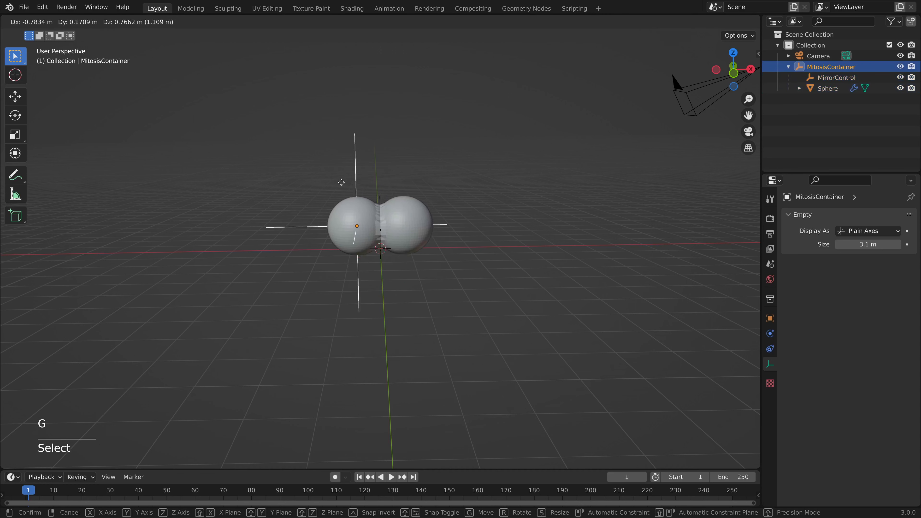
pyautogui.rightClick(372, 192)
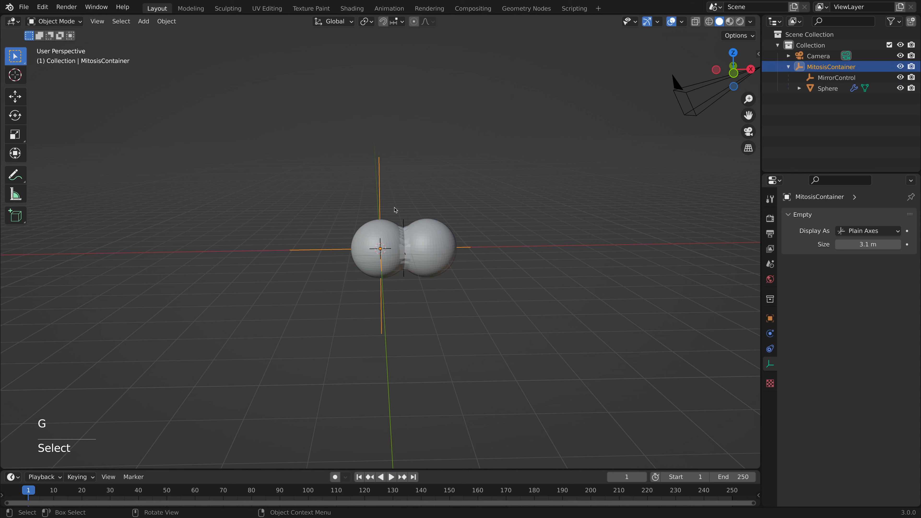
# Try scaling only the MitosisContainer empty to test that its children scale with it.
pyautogui.press('s')
pyautogui.rightClick(401, 208)
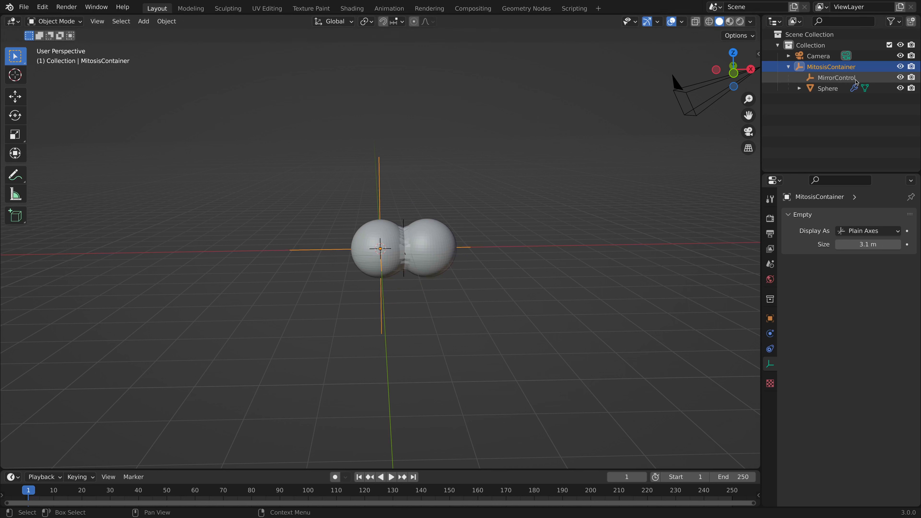
# Set the MirrorControl empty's X location to 0 m and keyframe its location at frame 1.
pyautogui.click(845, 77)
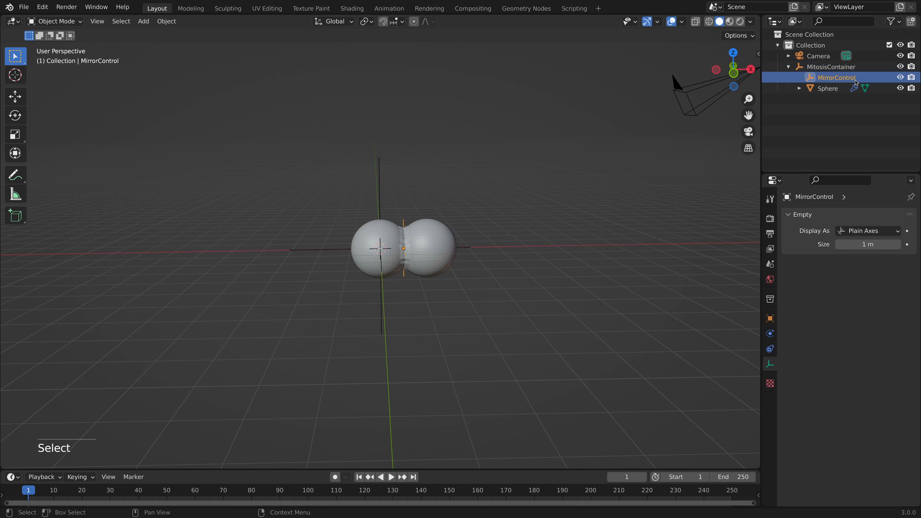
pyautogui.press('space')
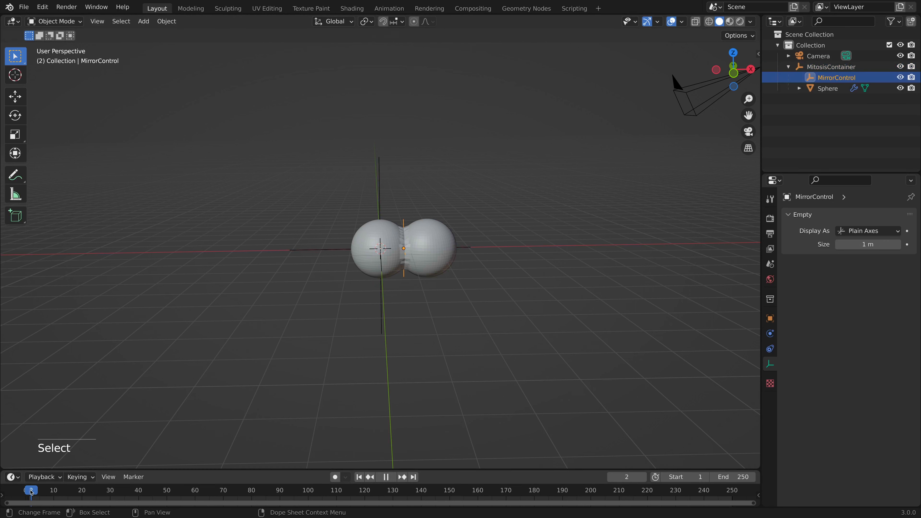
pyautogui.press('Escape')
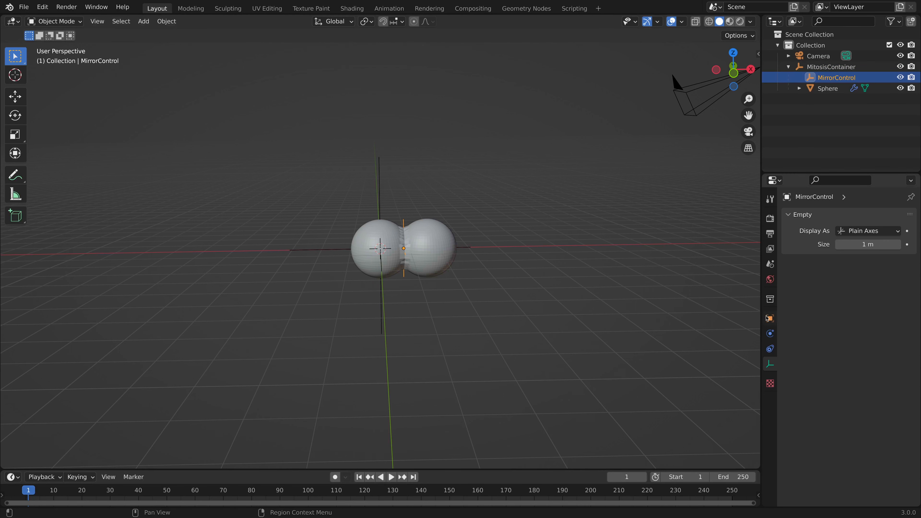
pyautogui.click(770, 318)
pyautogui.doubleClick(862, 250)
pyautogui.write('0')
pyautogui.press('Return')
pyautogui.press('i')
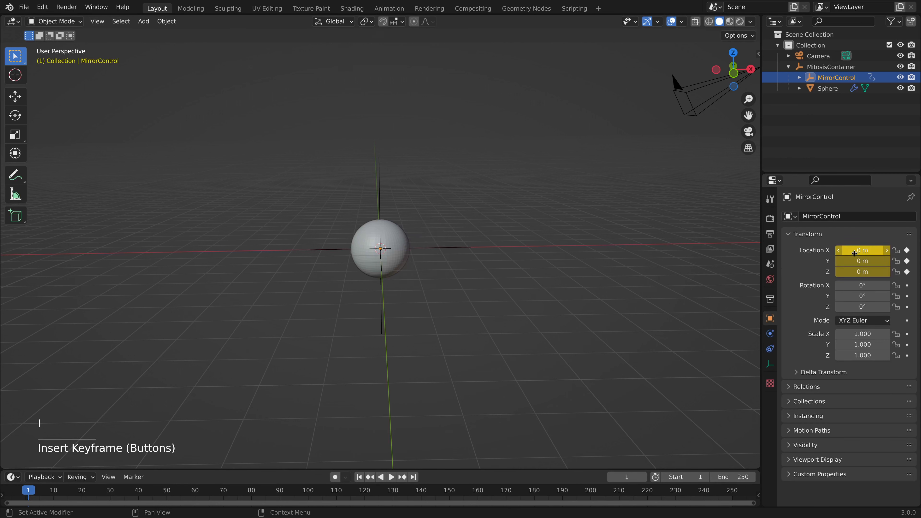
# At frame 50, move MirrorControl about 1.16 m along the X axis and keyframe its location.
pyautogui.click(169, 491)
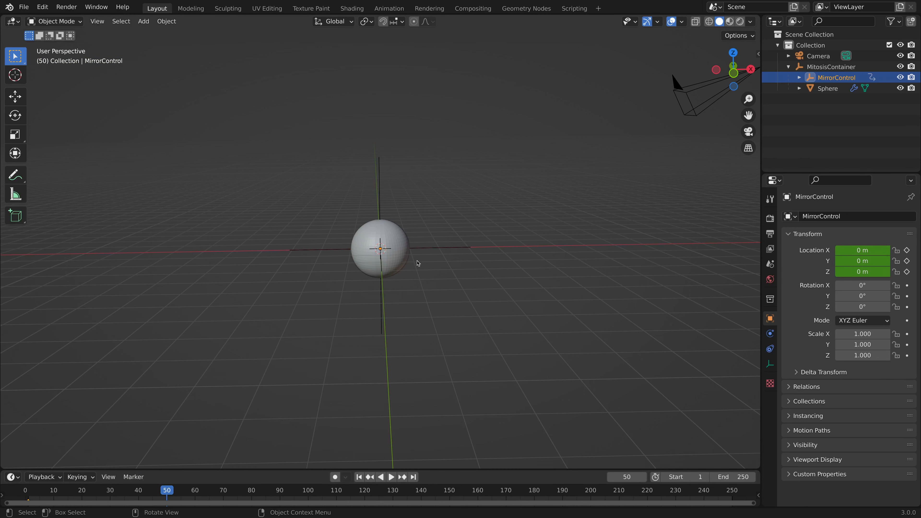
pyautogui.click(523, 259)
pyautogui.press('g')
pyautogui.press('x')
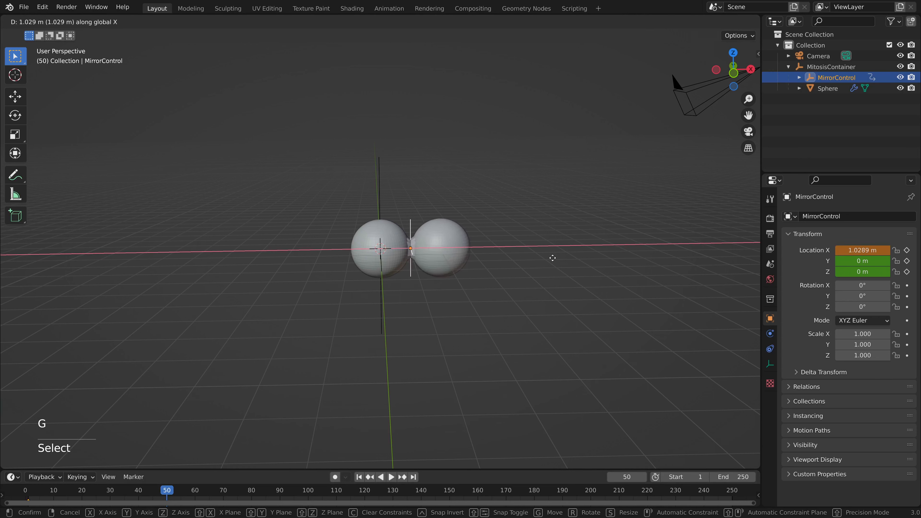
pyautogui.click(555, 258)
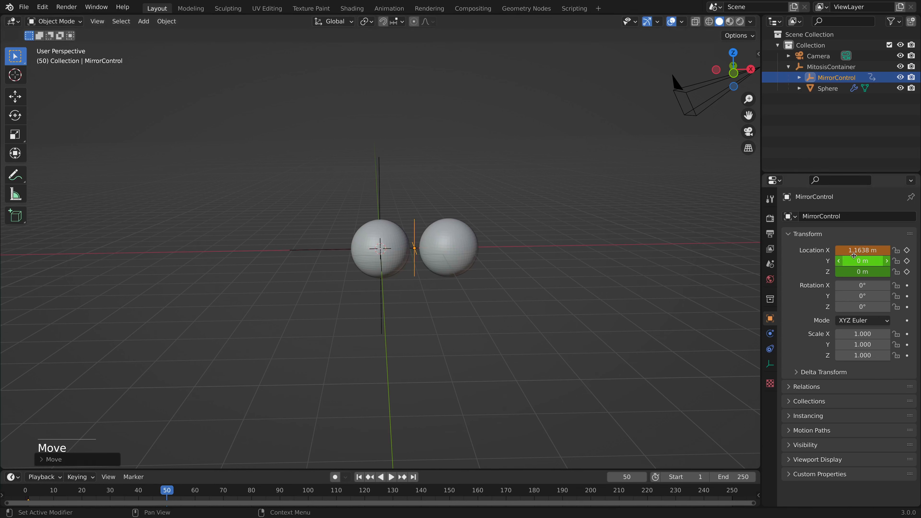
pyautogui.press('i')
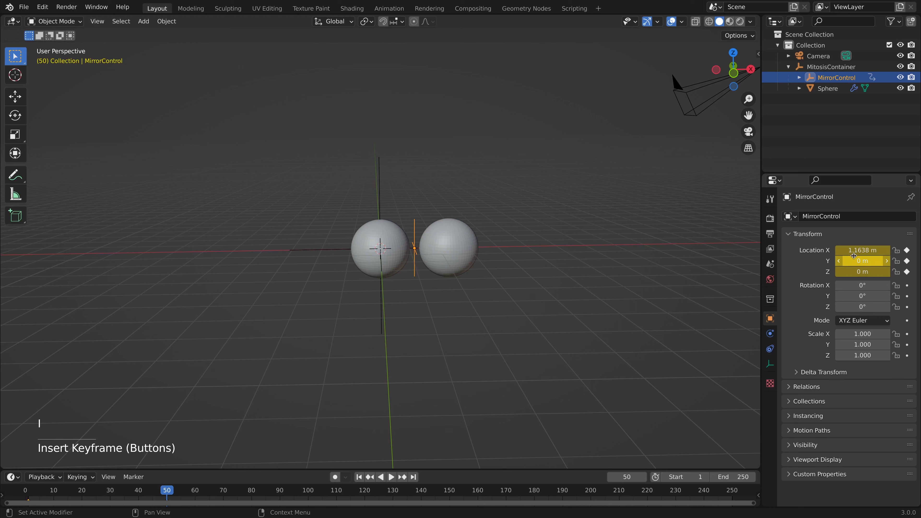
# At frame 10, keyframe the merge distance of the sphere's Mirror modifier at 0.207 m.
pyautogui.click(53, 490)
pyautogui.press('space')
pyautogui.press('space')
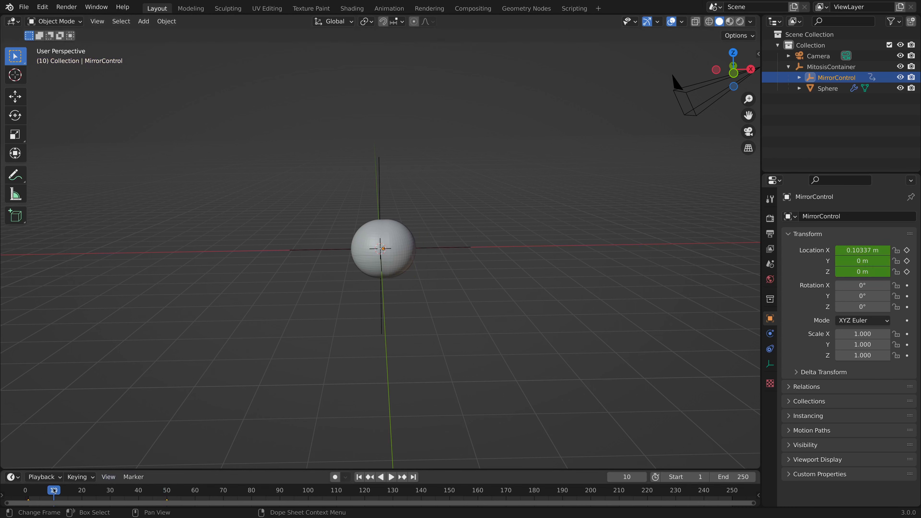
pyautogui.click(370, 255)
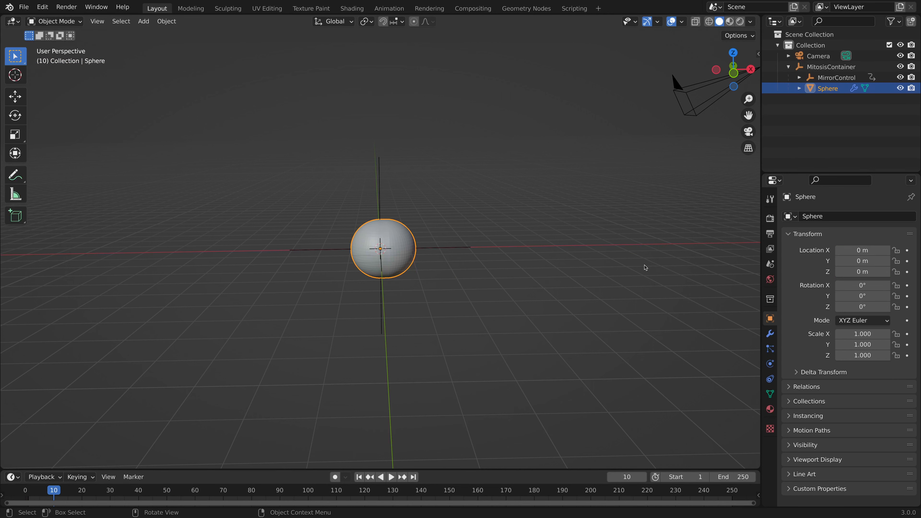
pyautogui.click(770, 334)
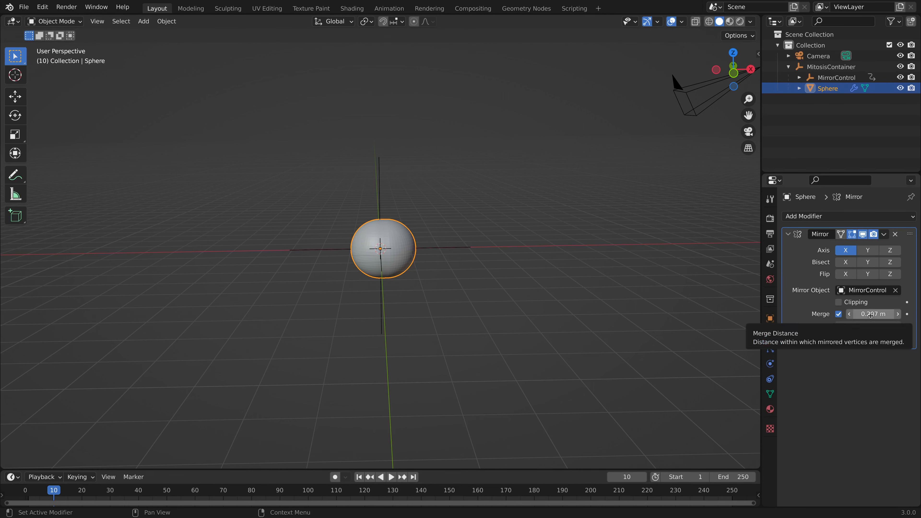
pyautogui.press('i')
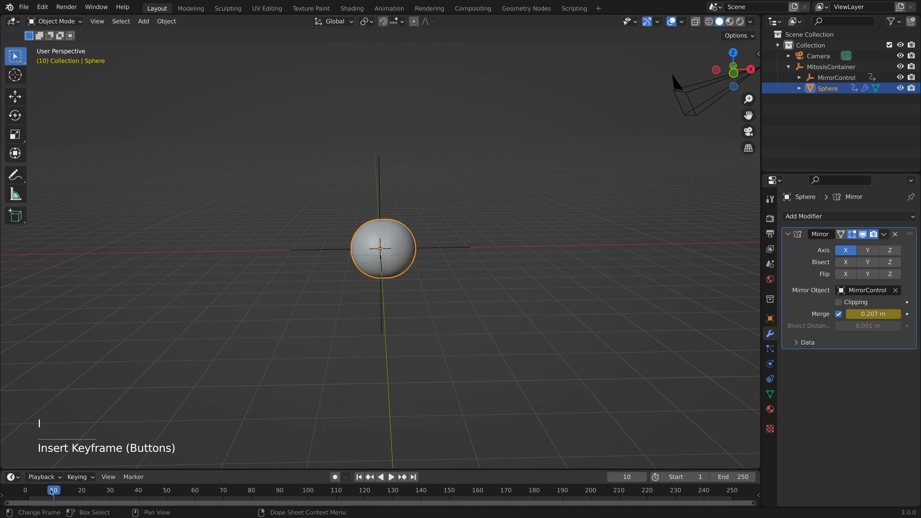
# At frame 1, set the Mirror modifier's merge distance to 0 m and keyframe it.
pyautogui.click(28, 491)
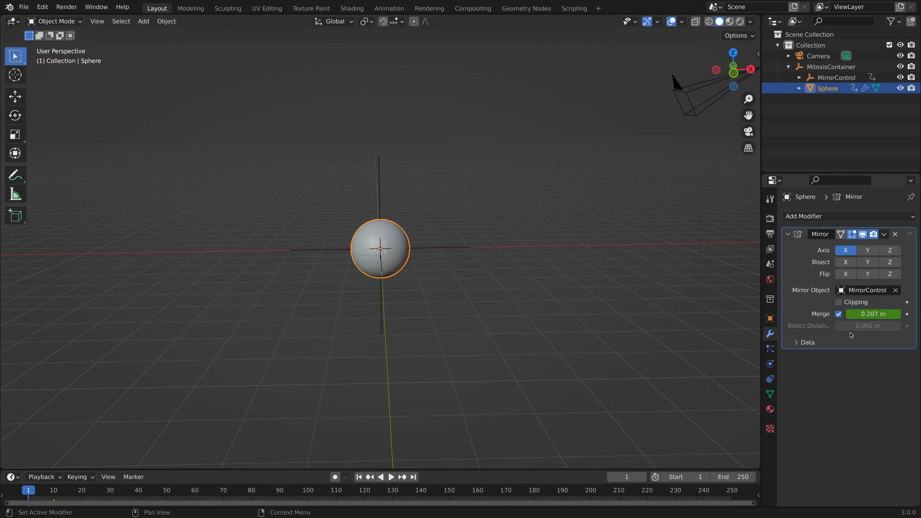
pyautogui.click(868, 315)
pyautogui.write('0')
pyautogui.press('Return')
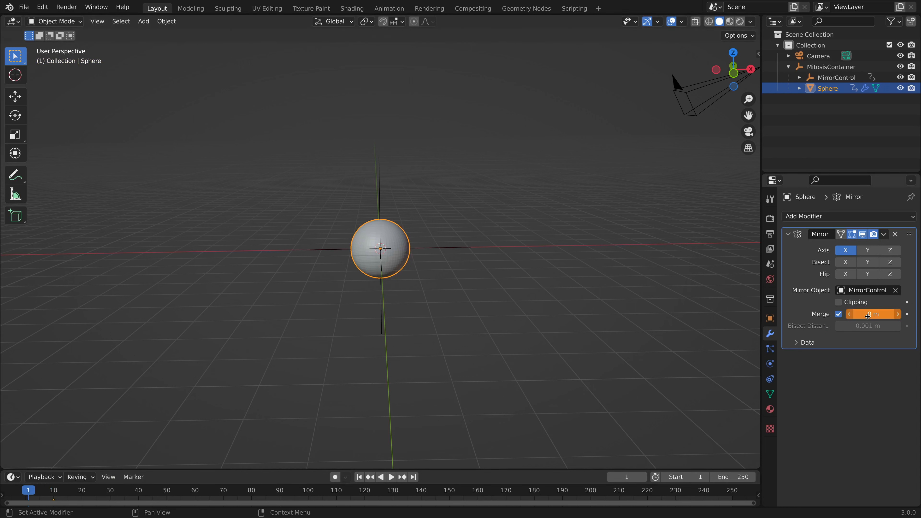
pyautogui.press('i')
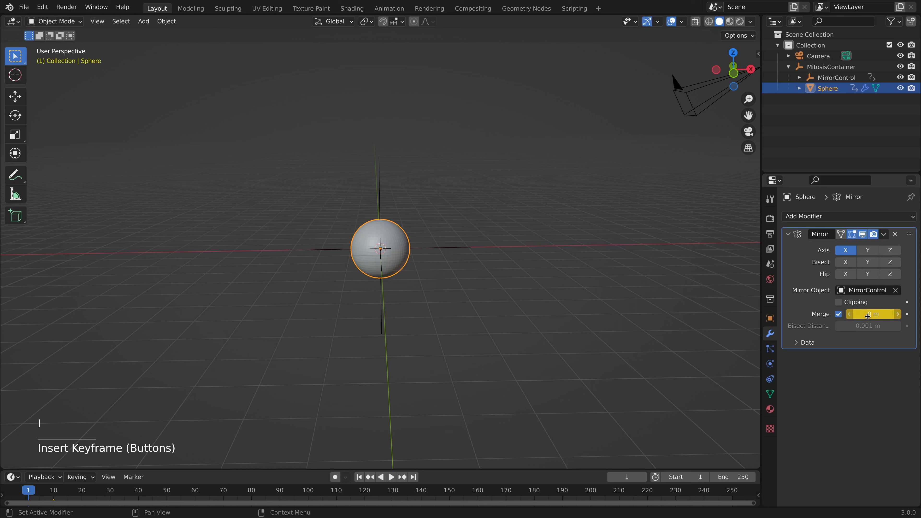
# Play the animation from frame 1 to review how the sphere splits in two.
pyautogui.press('space')
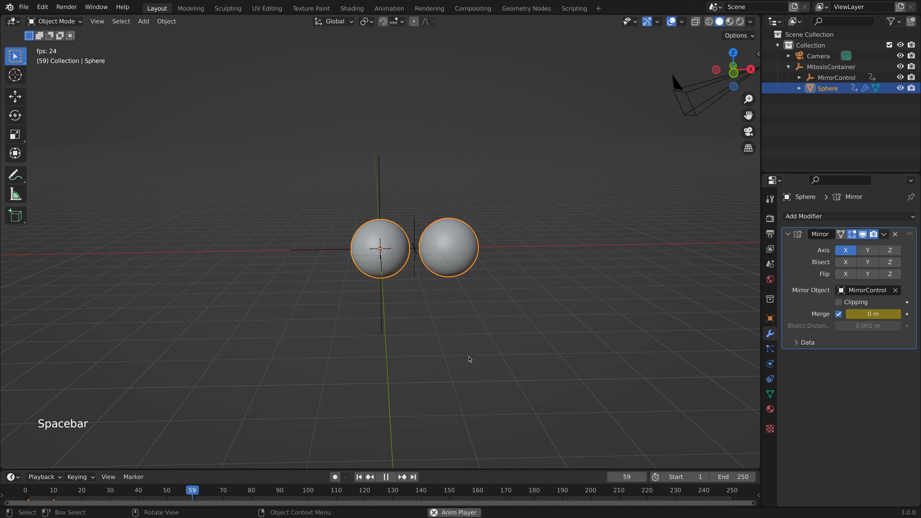
pyautogui.press('space')
pyautogui.click(29, 493)
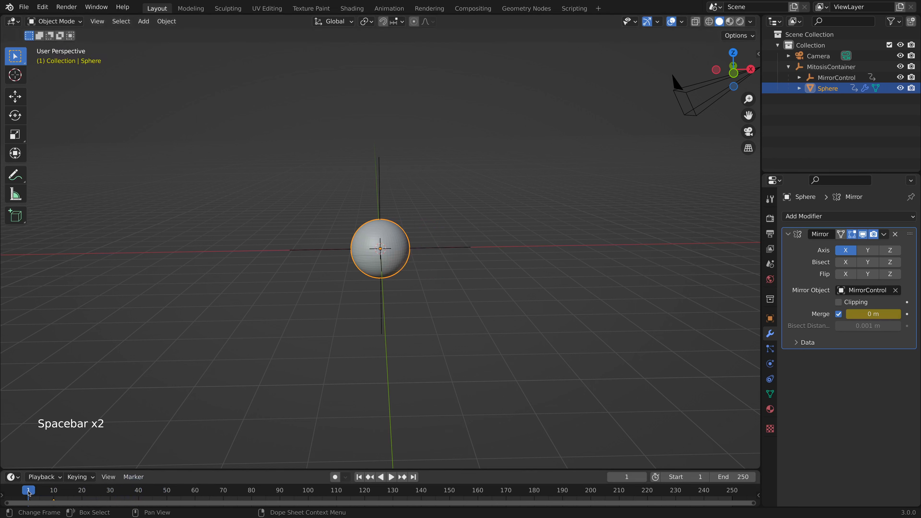
pyautogui.press('space')
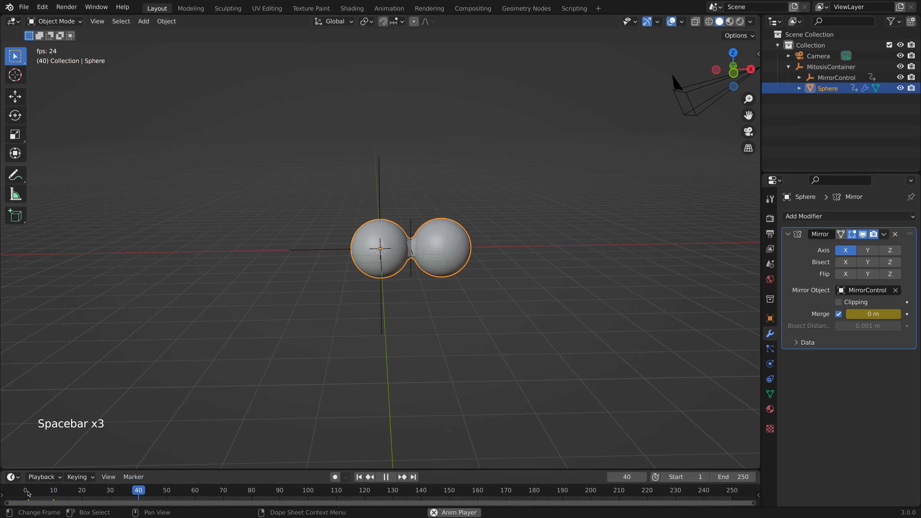
pyautogui.press('space')
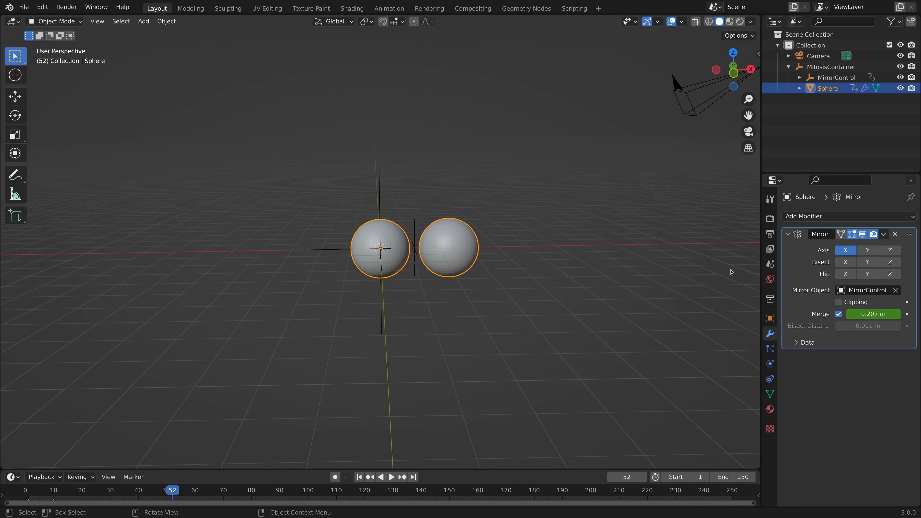
# Add a Subdivision Surface modifier to the sphere, place it above the Mirror modifier, and keep its viewport level at 1.
pyautogui.click(831, 216)
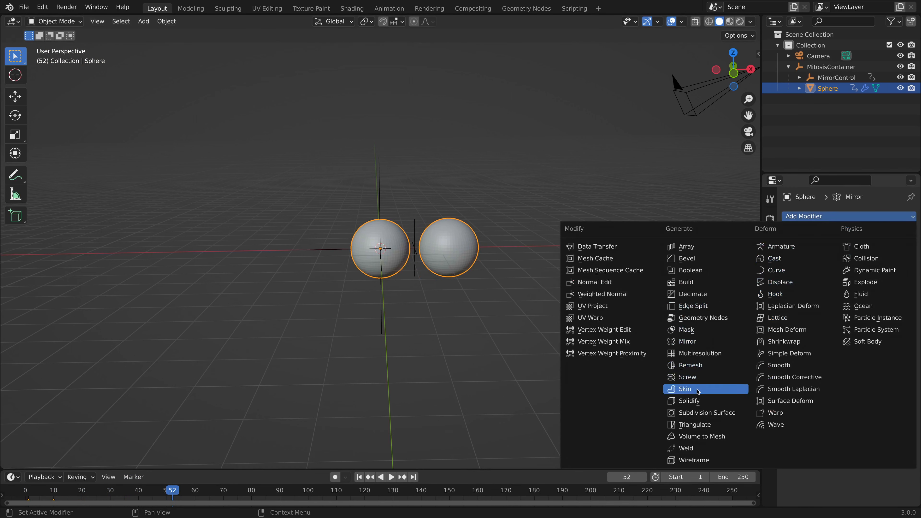
pyautogui.click(691, 413)
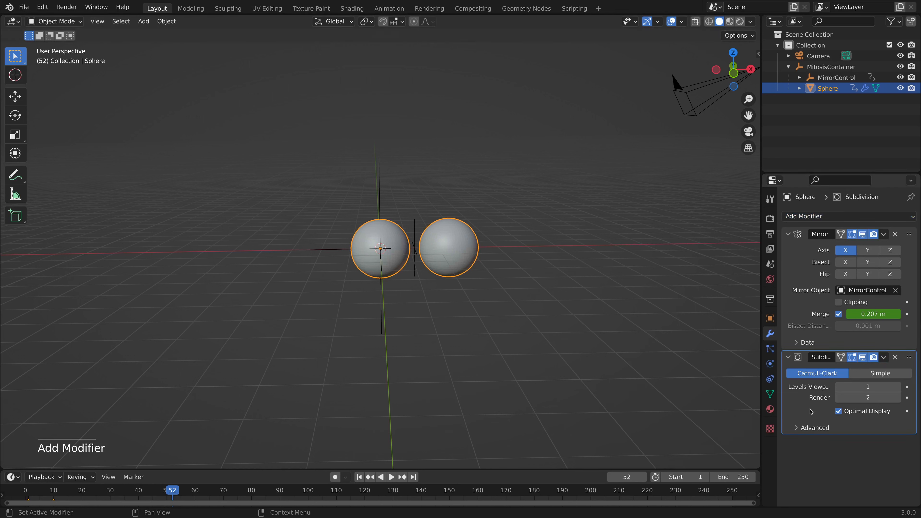
pyautogui.moveTo(910, 360); pyautogui.dragTo(899, 226)
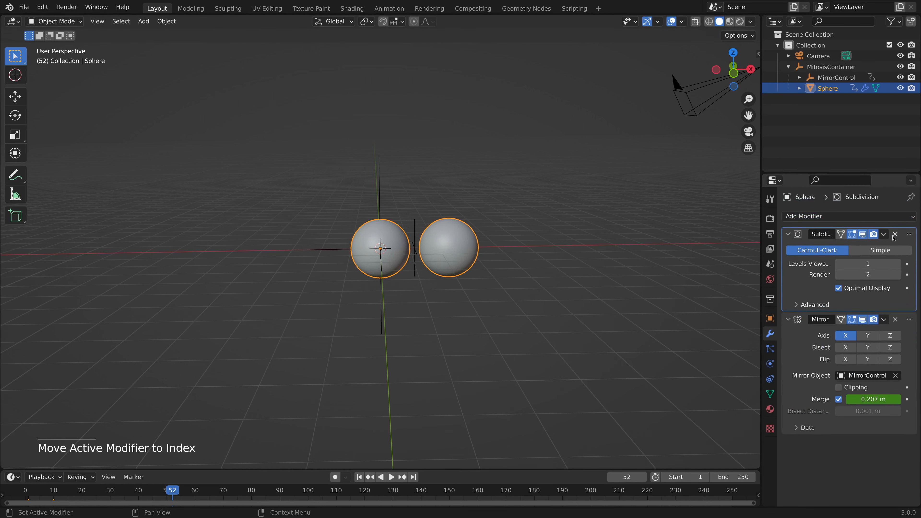
pyautogui.click(898, 263)
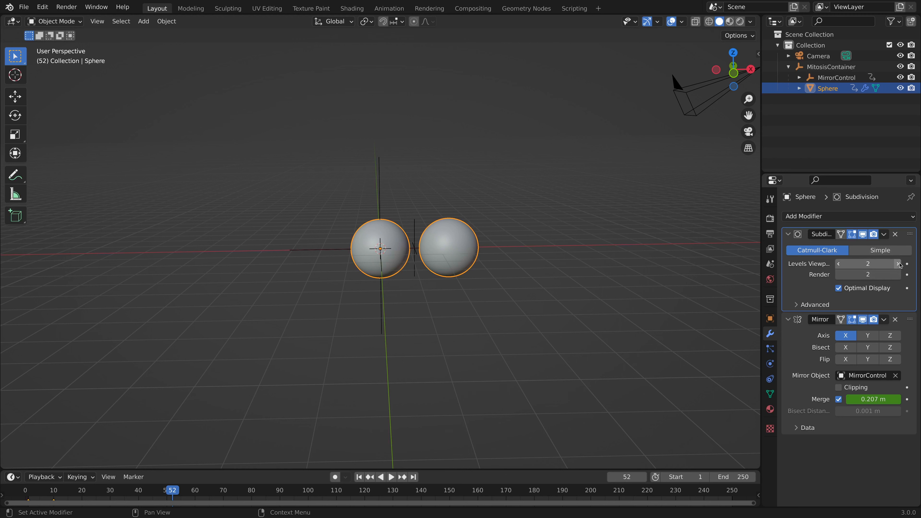
pyautogui.click(838, 264)
# Return to frame 1 and apply Shade Smooth to the sphere.
pyautogui.click(28, 487)
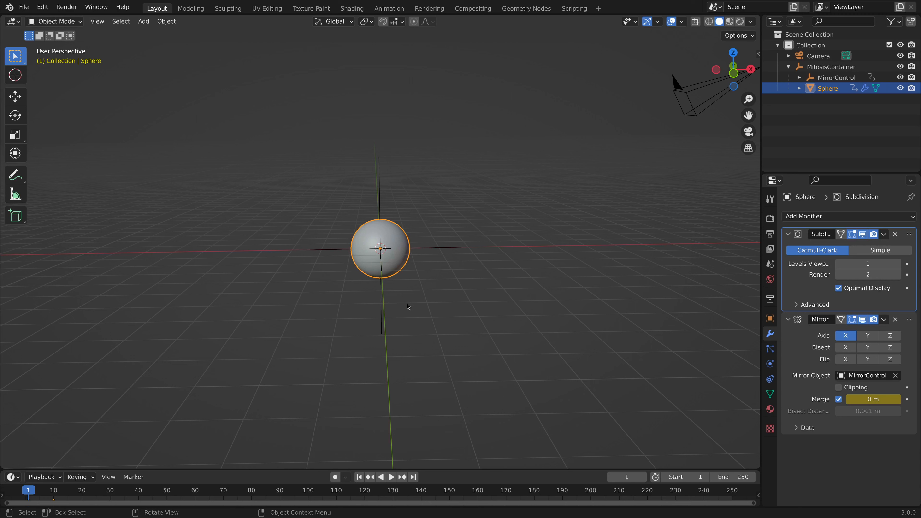
pyautogui.rightClick(370, 253)
pyautogui.click(369, 253)
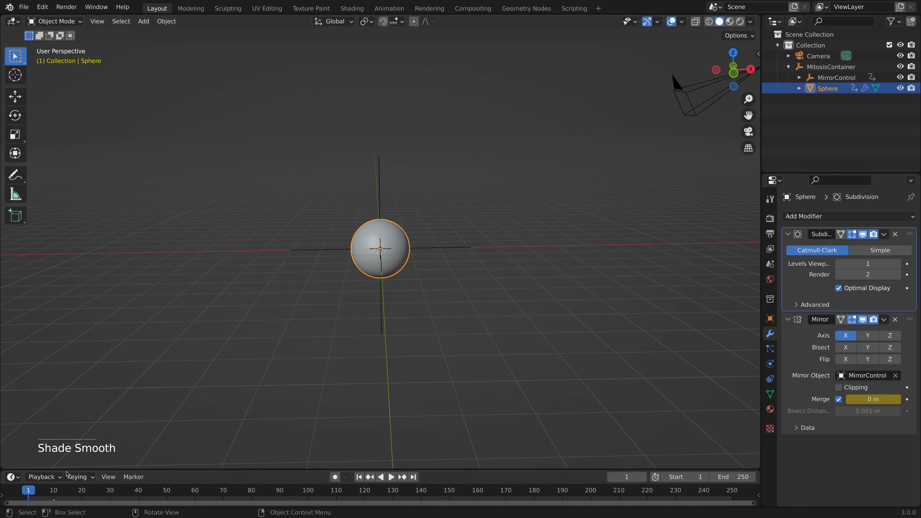
# Replay the smoothed splitting animation from the start and examine the seam between the spheres up close.
pyautogui.press('space')
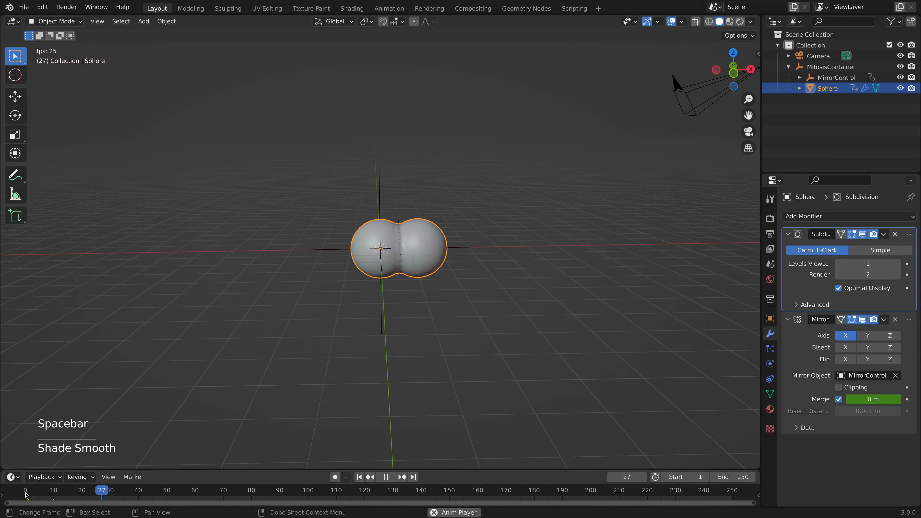
pyautogui.click(27, 495)
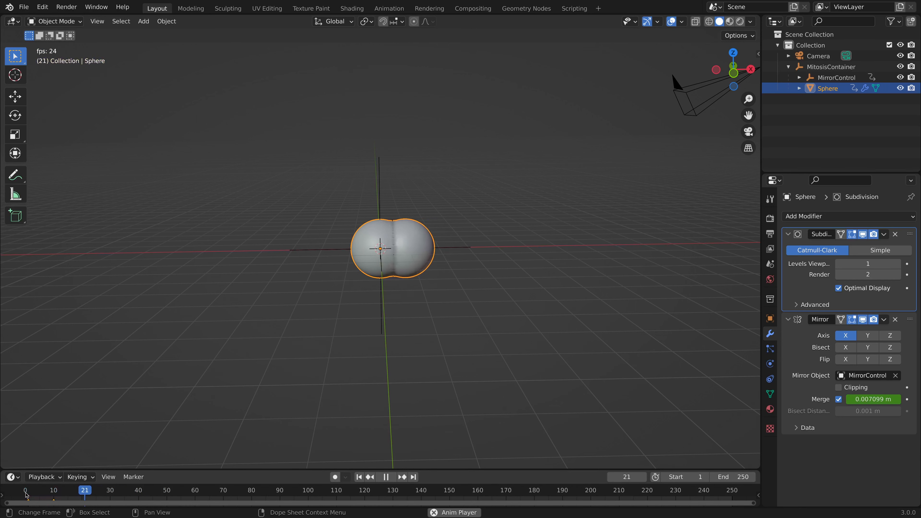
pyautogui.press('space')
pyautogui.scroll(5, 252, 387)
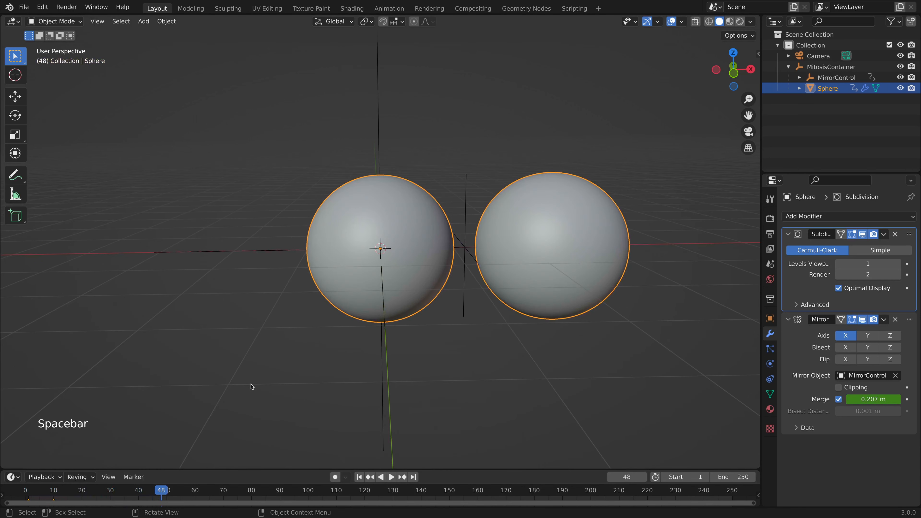
pyautogui.click(29, 494)
pyautogui.press('space')
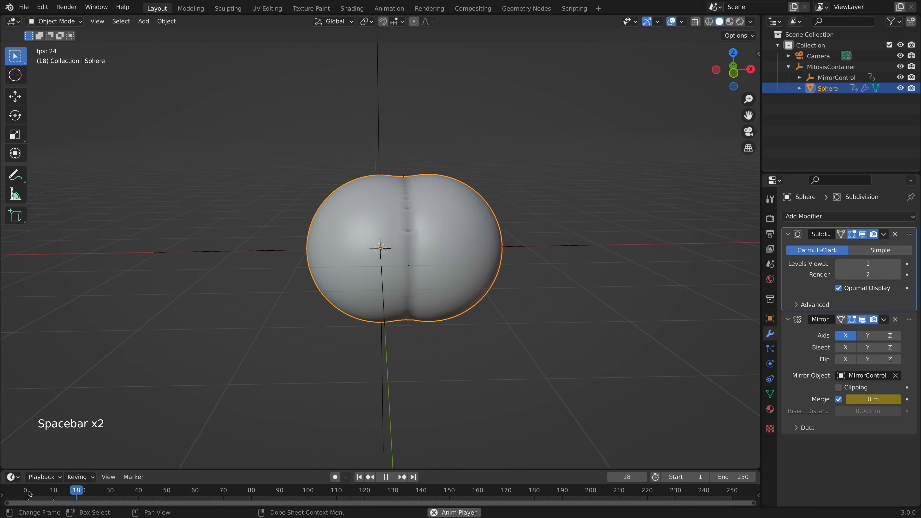
pyautogui.press('space')
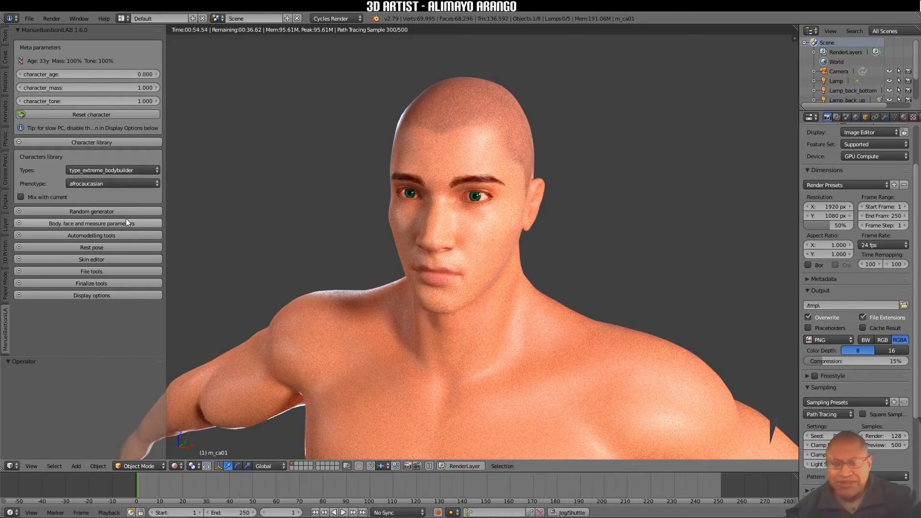
# Test the left-hand IK control bone along Z and finalize the ManuelbastioniLAB character with Remove modifiers enabled.
pyautogui.press('z')
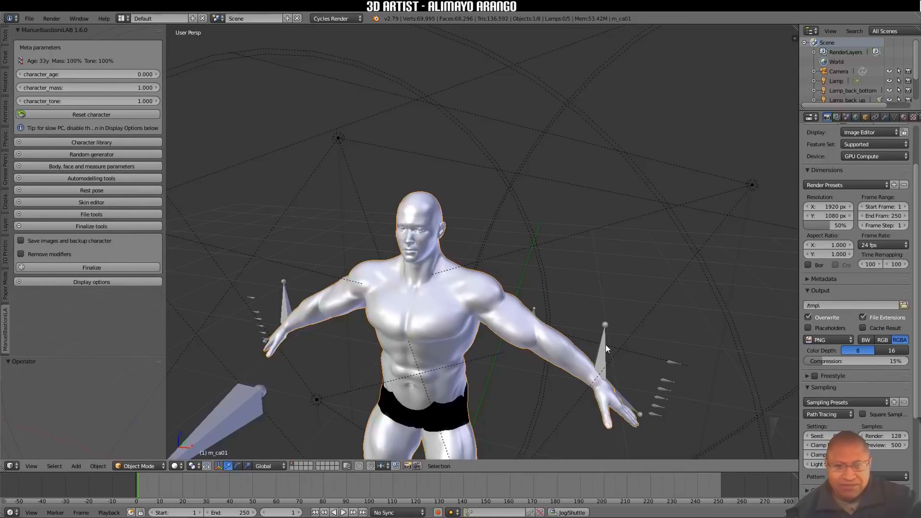
pyautogui.rightClick(602, 348)
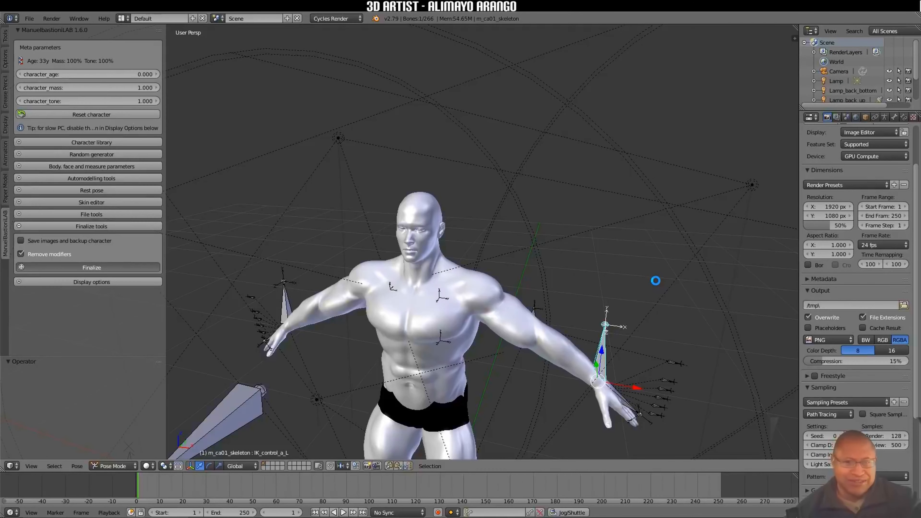
pyautogui.moveTo(601, 350); pyautogui.dragTo(594, 297)
pyautogui.rightClick(595, 297)
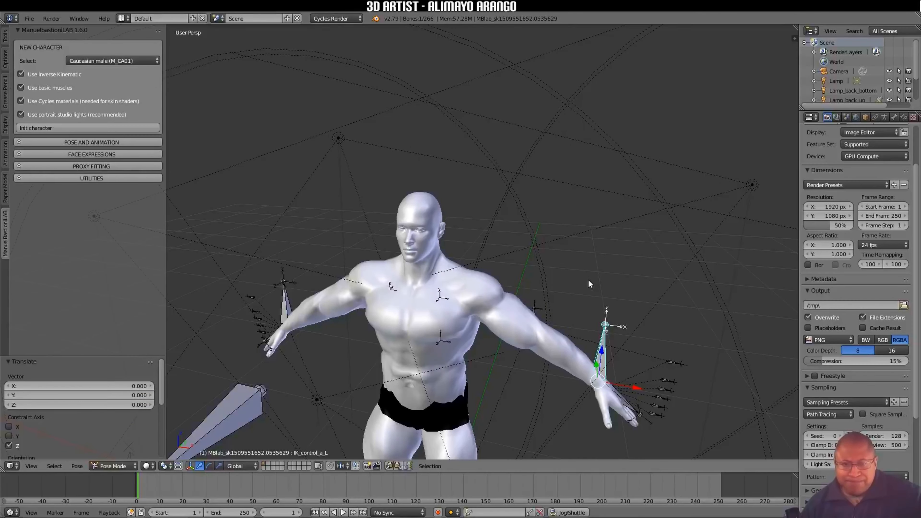
# Select the character's body mesh in Object Mode and open its face expression settings.
pyautogui.hotkey('ctrl', 'Tab')
pyautogui.click(92, 154)
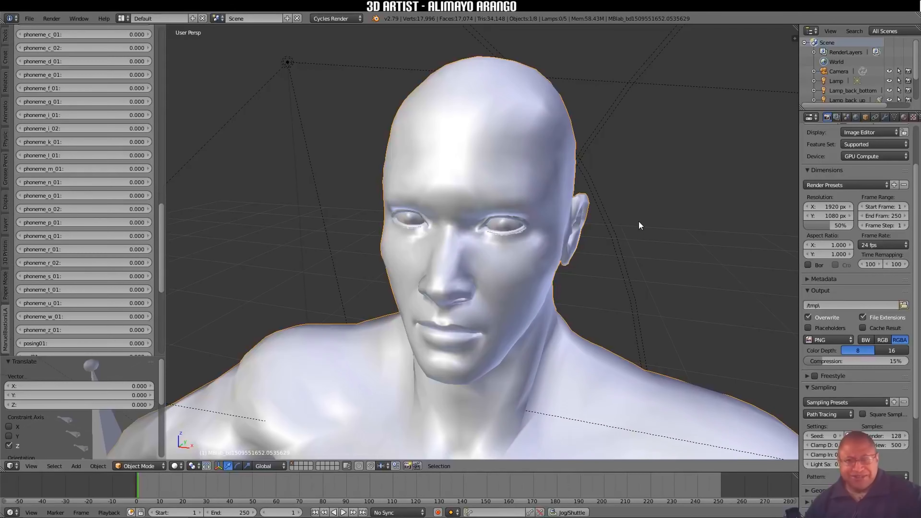
pyautogui.click(894, 116)
pyautogui.moveTo(799, 218); pyautogui.dragTo(685, 221)
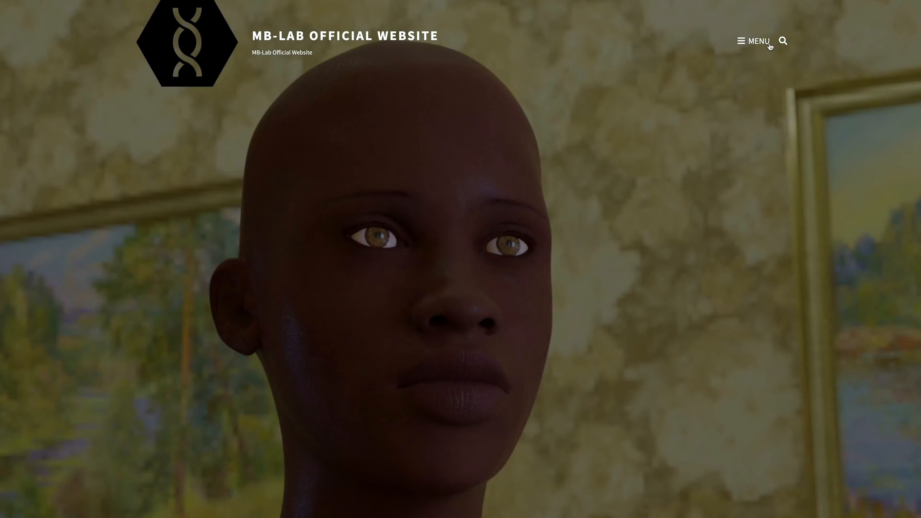
# Open the download page of the MB-Lab official website and download MB-Lab 1.7.8.5.
pyautogui.click(766, 44)
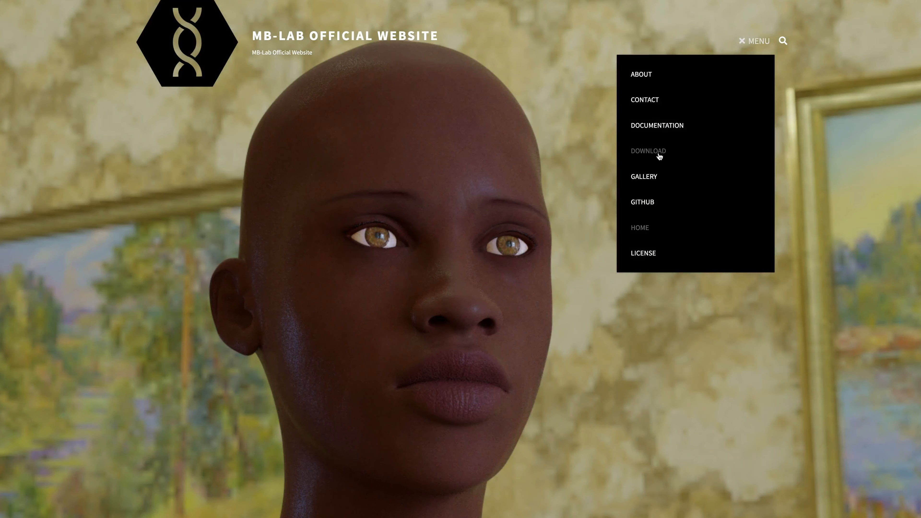
pyautogui.click(658, 151)
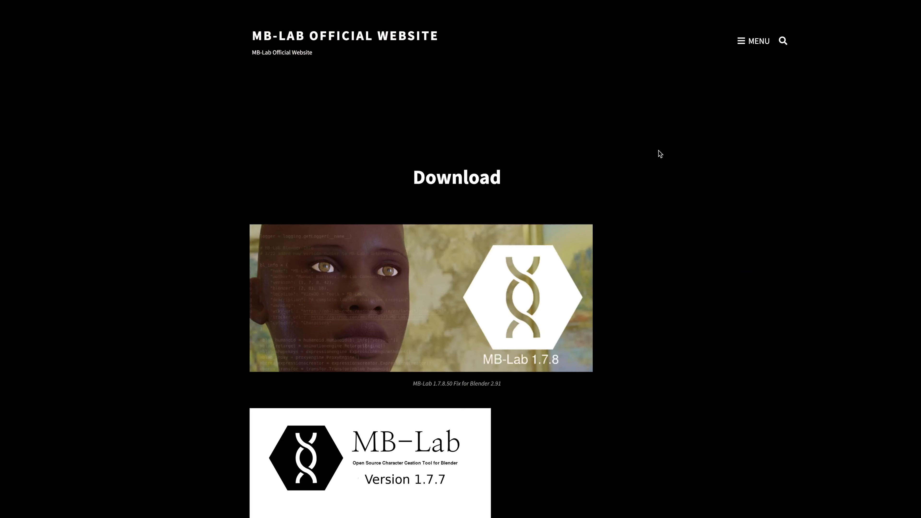
pyautogui.click(445, 323)
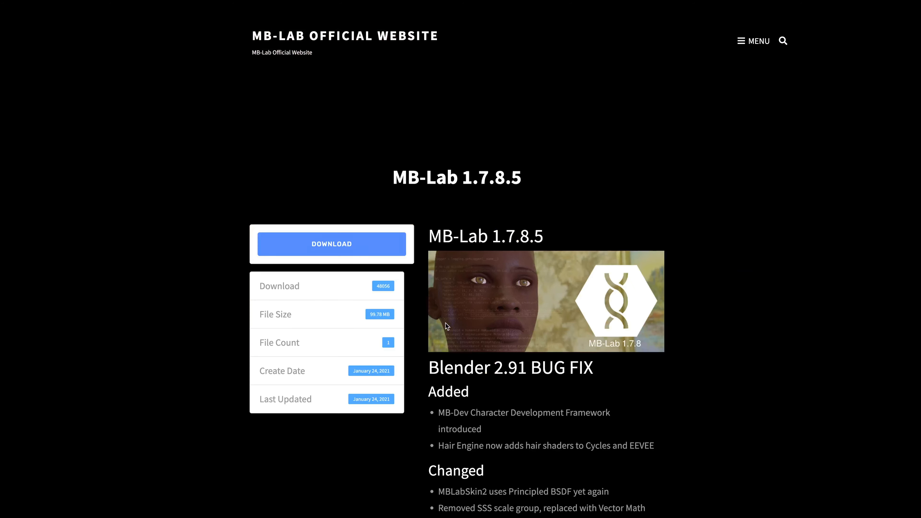
pyautogui.click(331, 236)
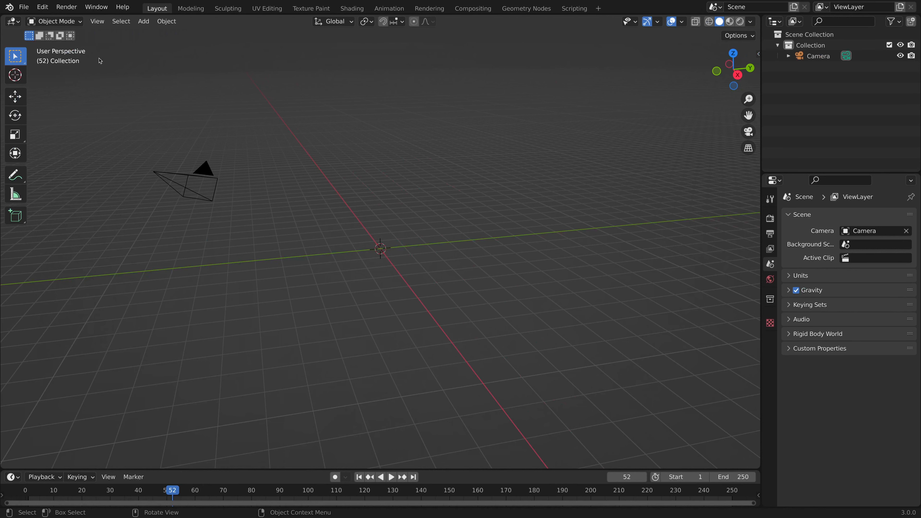
# Switch to Blender and install the add-on file MB_LAB_178_50.zip from the Addons folder.
pyautogui.click(43, 7)
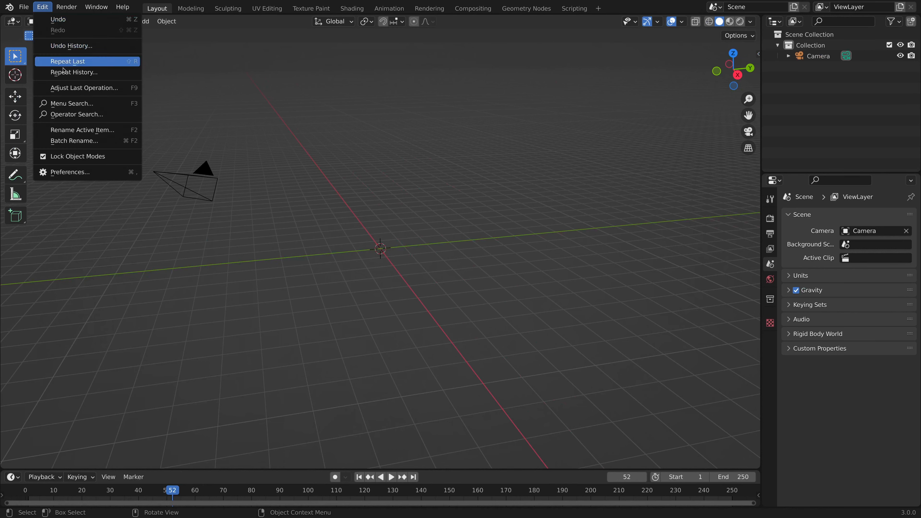
pyautogui.click(87, 173)
pyautogui.click(273, 51)
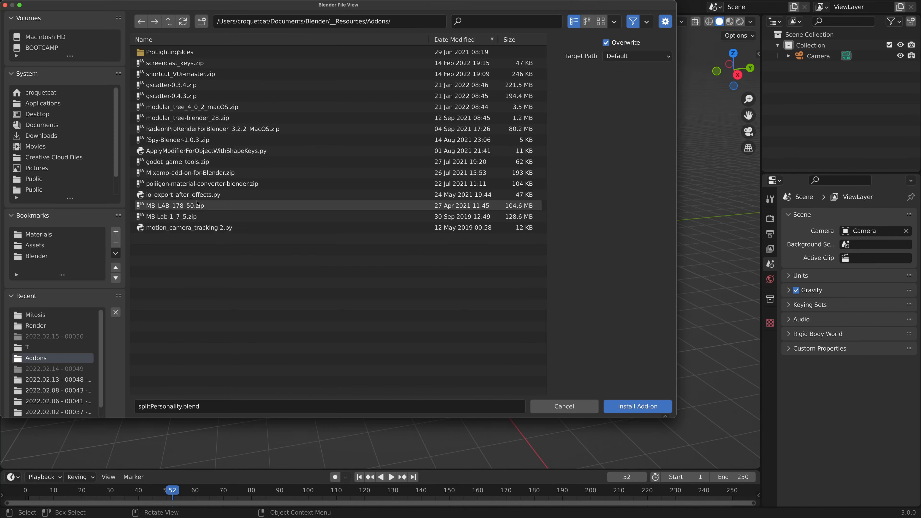
pyautogui.click(253, 205)
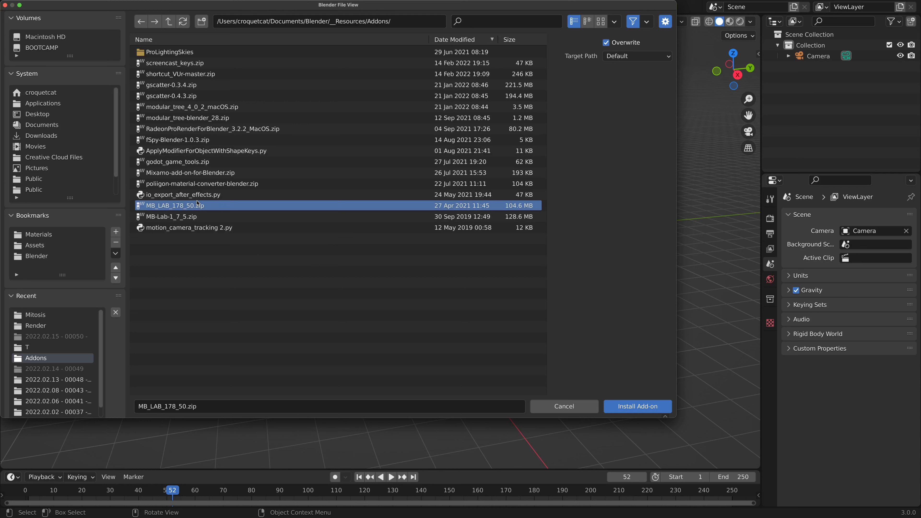
pyautogui.click(640, 408)
# Filter the add-ons by "mb", enable Characters: MB-Lab, check the Auto-Save Preferences option and close the preferences.
pyautogui.click(290, 64)
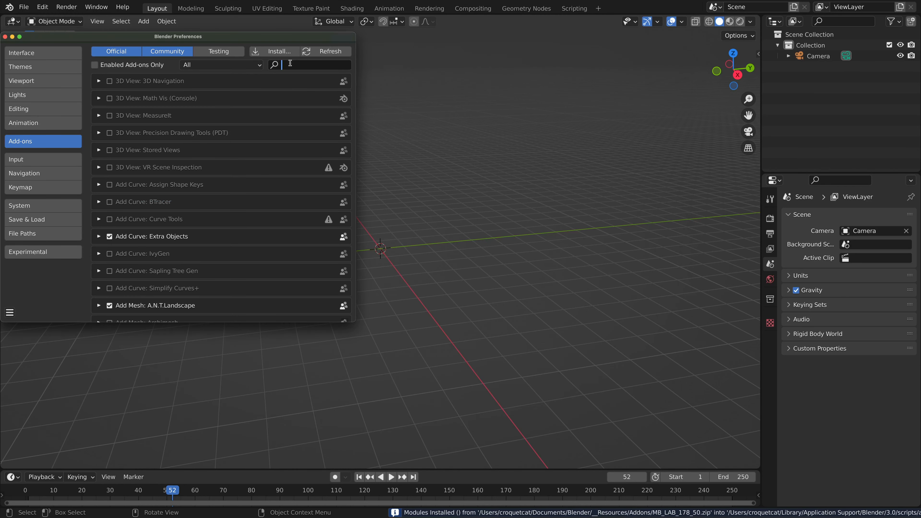
pyautogui.write('mb')
pyautogui.press('Return')
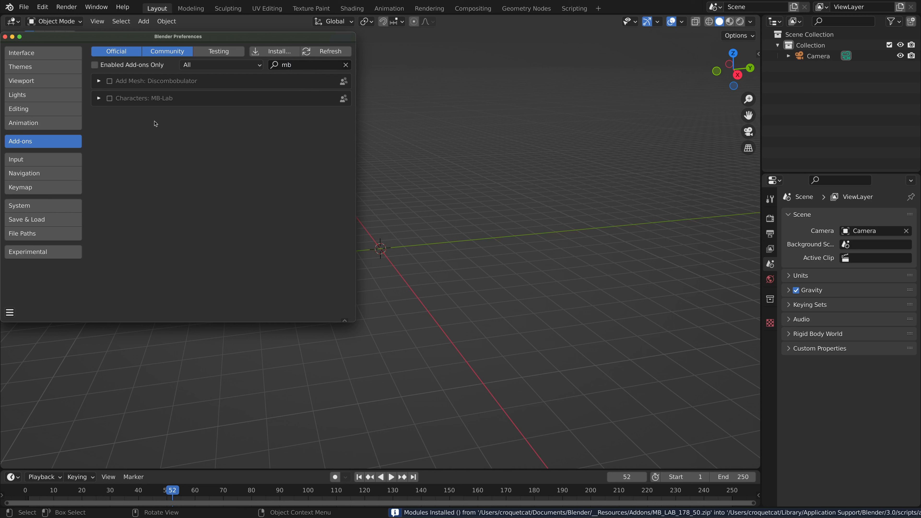
pyautogui.click(110, 99)
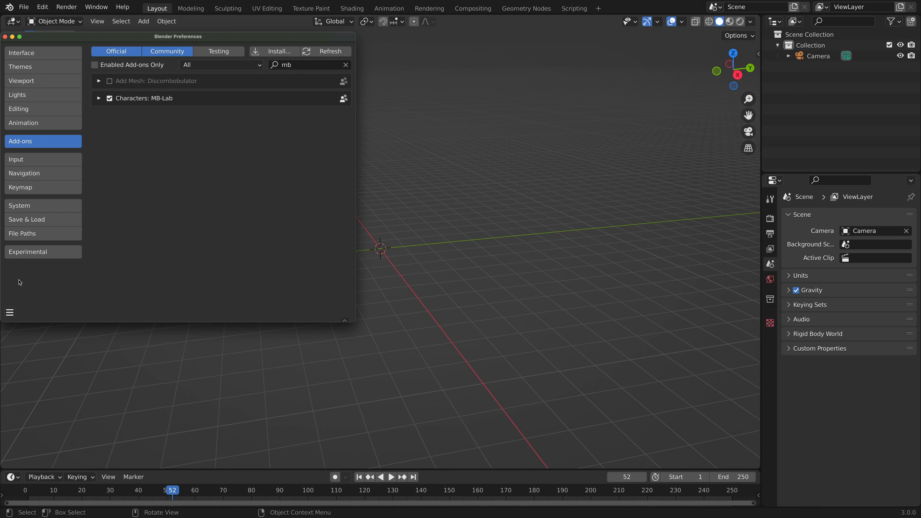
pyautogui.click(10, 312)
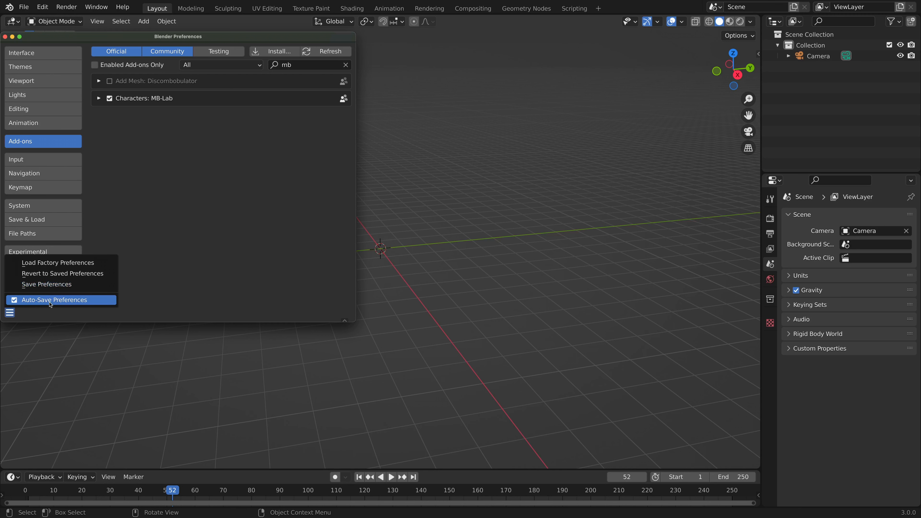
pyautogui.click(6, 37)
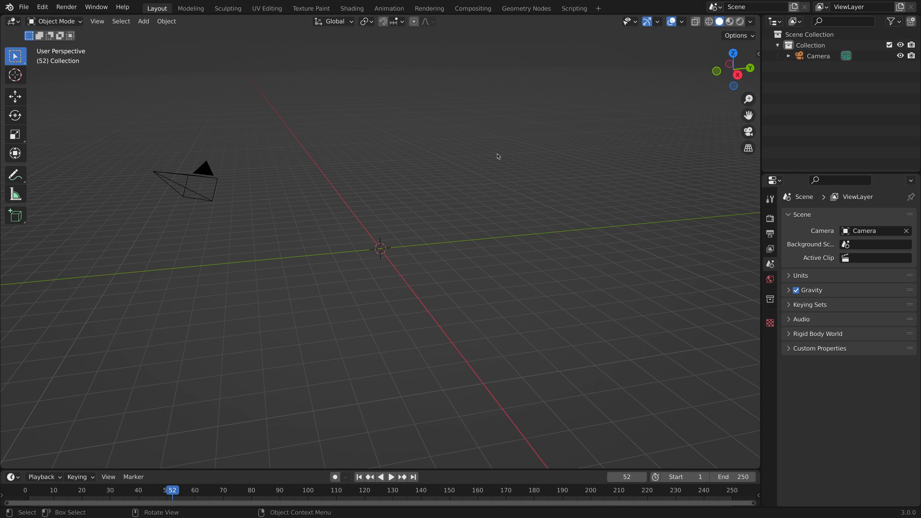
# Create an MB-Lab character from the Caucasian male (M_CA01) base with the Cycles engine option.
pyautogui.press('n')
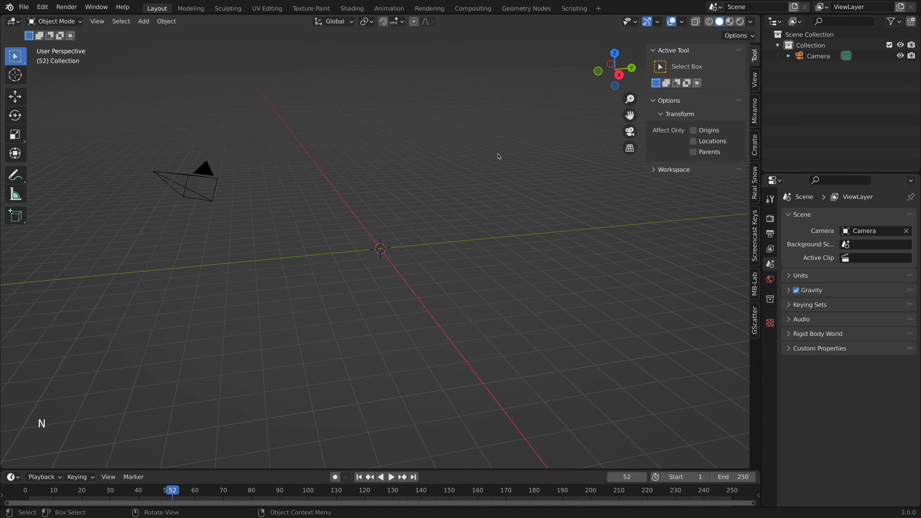
pyautogui.click(756, 290)
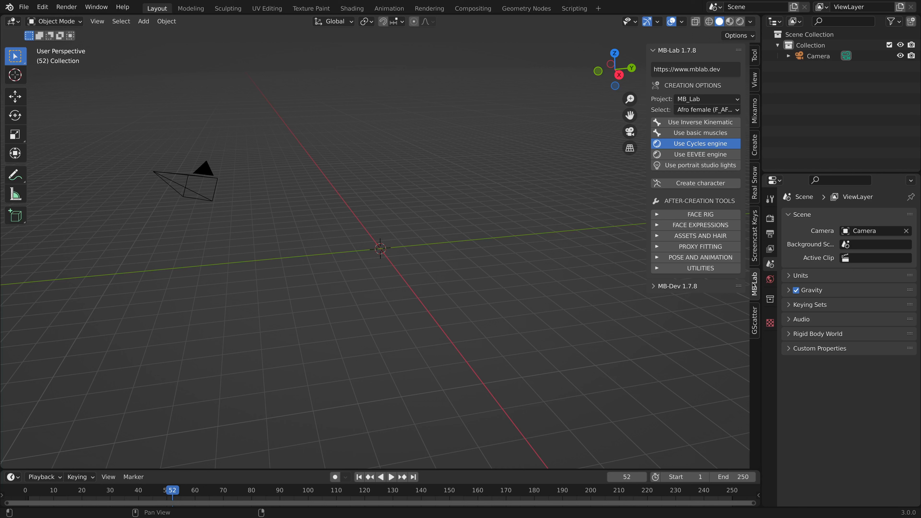
pyautogui.click(706, 109)
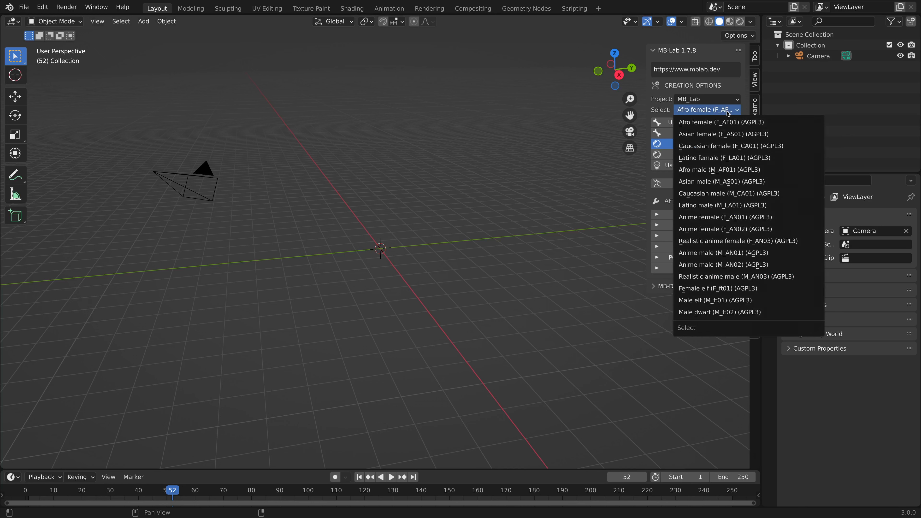
pyautogui.click(720, 195)
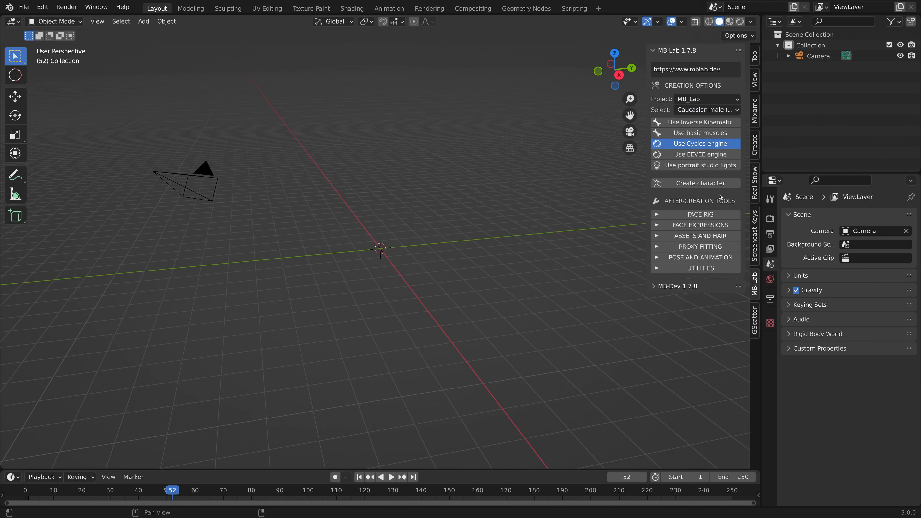
pyautogui.click(715, 185)
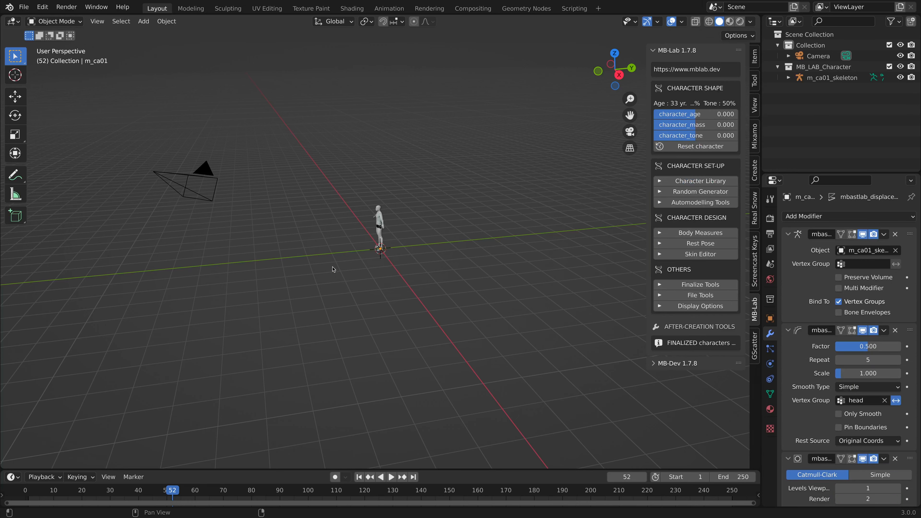
# Bring the new character into view from the front and finalize it with a backup using the MB-Lab finalize tools.
pyautogui.moveTo(322, 312); pyautogui.dragTo(388, 307, button='middle')
pyautogui.scroll(9, 399, 307)
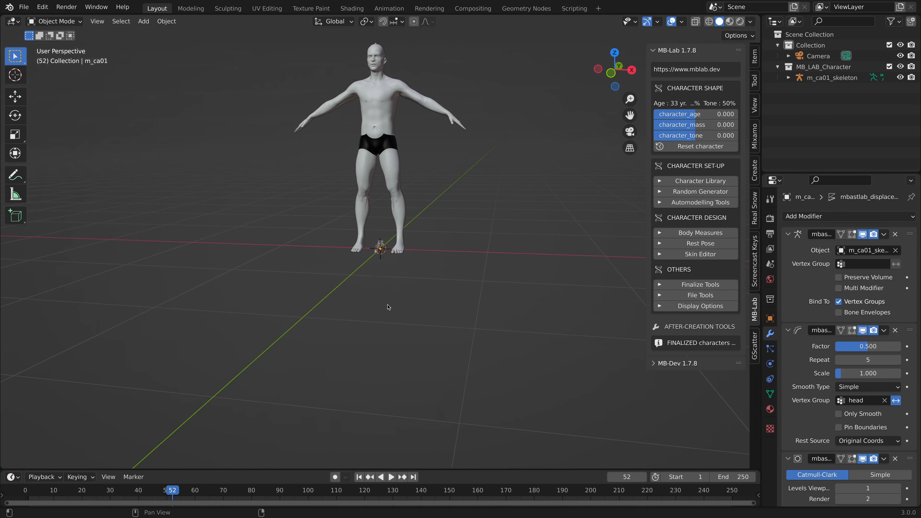
pyautogui.keyDown('shift'); pyautogui.moveTo(402, 270); pyautogui.dragTo(418, 359, button='middle'); pyautogui.keyUp('shift')
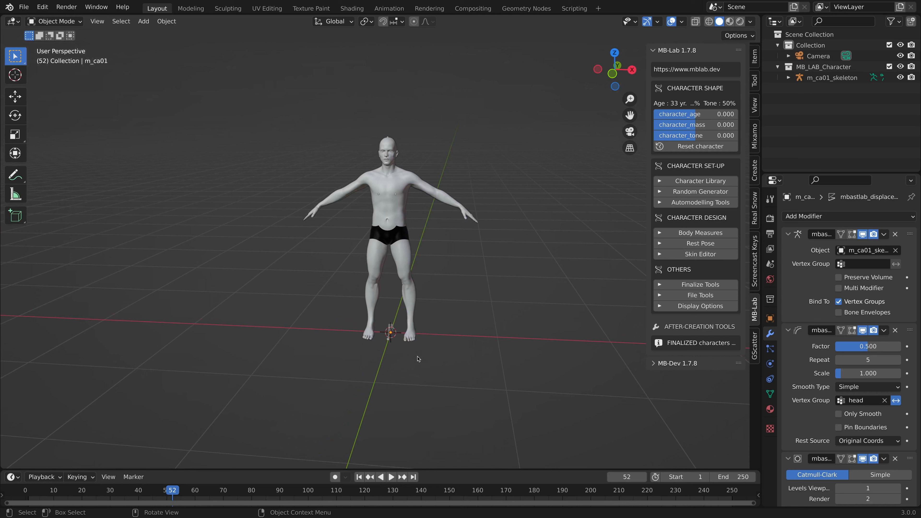
pyautogui.click(683, 286)
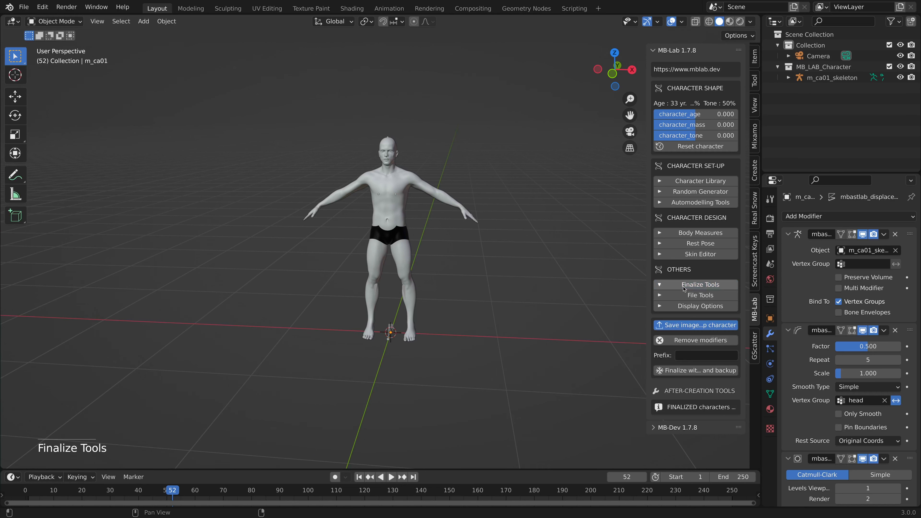
pyautogui.click(702, 371)
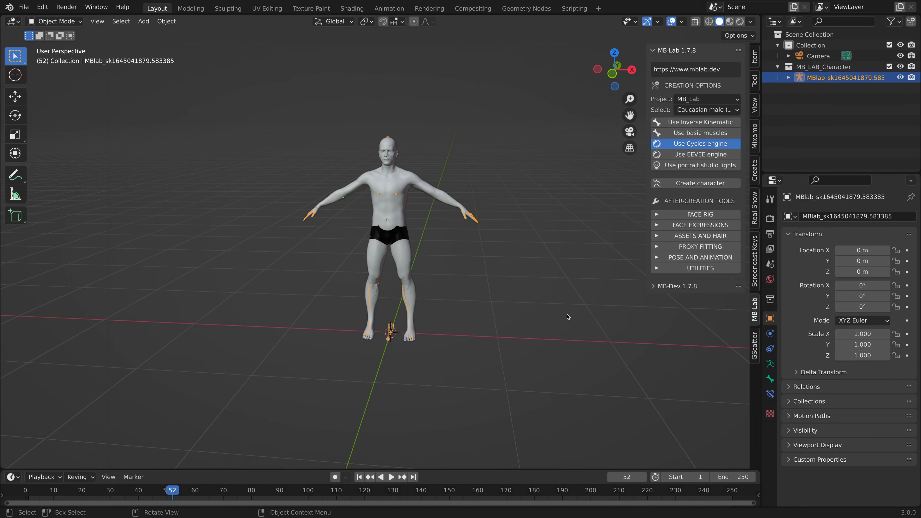
# Give the character the furious03 face expression at full strength, 1.000, and hide the MB-Lab settings.
pyautogui.click(703, 226)
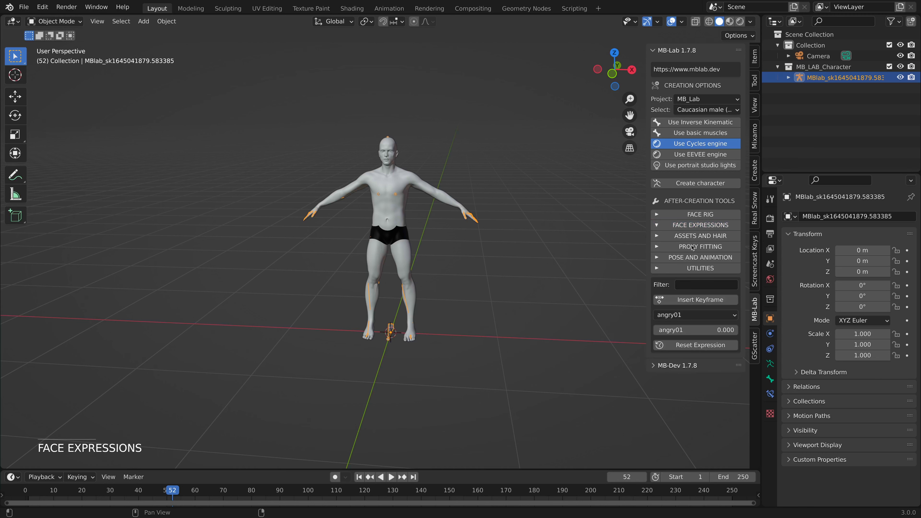
pyautogui.click(692, 315)
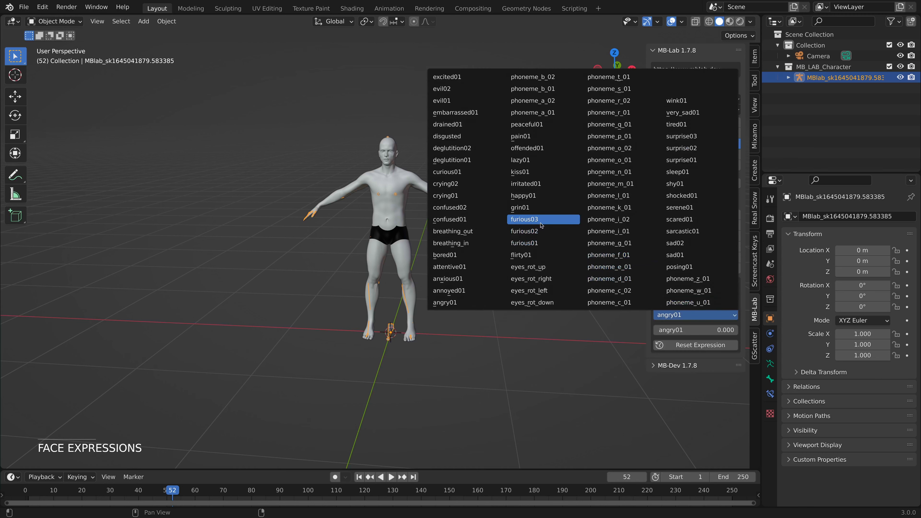
pyautogui.click(524, 219)
pyautogui.moveTo(674, 329); pyautogui.dragTo(738, 330)
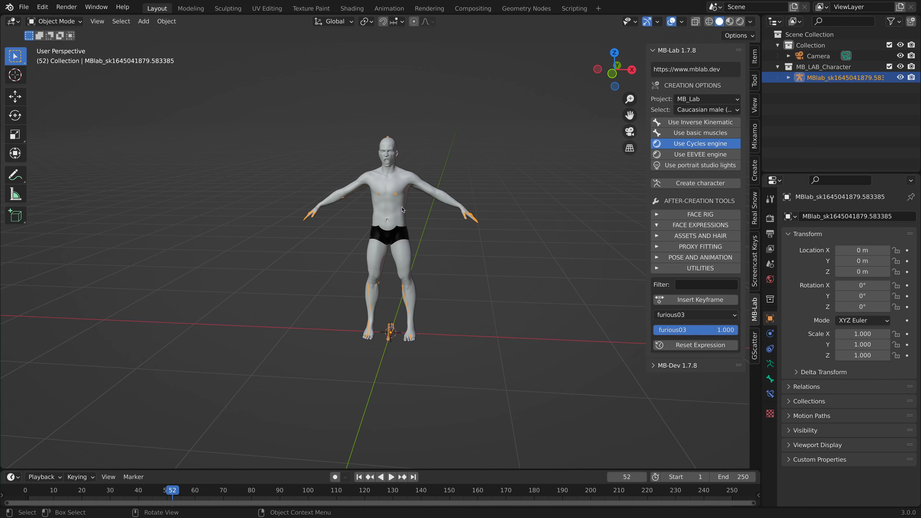
pyautogui.keyDown('shift'); pyautogui.moveTo(397, 180); pyautogui.dragTo(449, 279, button='middle'); pyautogui.keyUp('shift')
pyautogui.scroll(5, 449, 279)
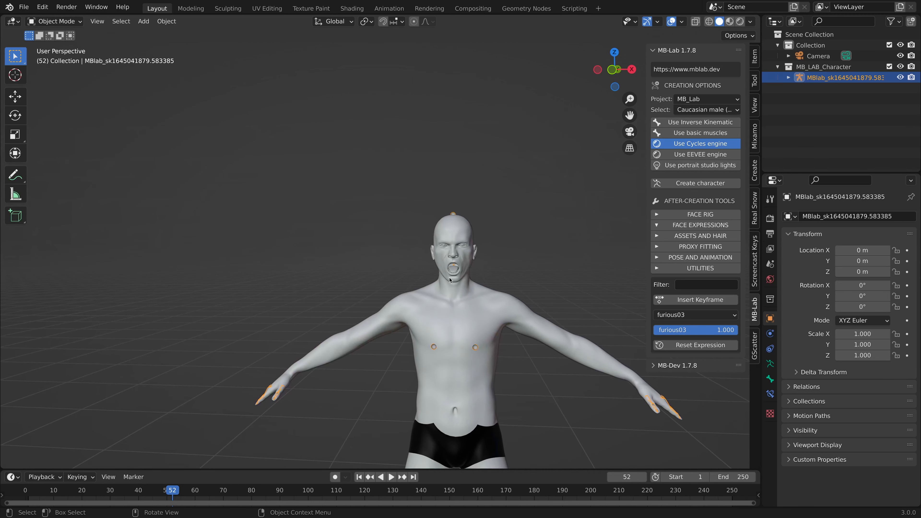
pyautogui.keyDown('shift'); pyautogui.moveTo(494, 315); pyautogui.dragTo(430, 286, button='middle'); pyautogui.keyUp('shift')
pyautogui.press('n')
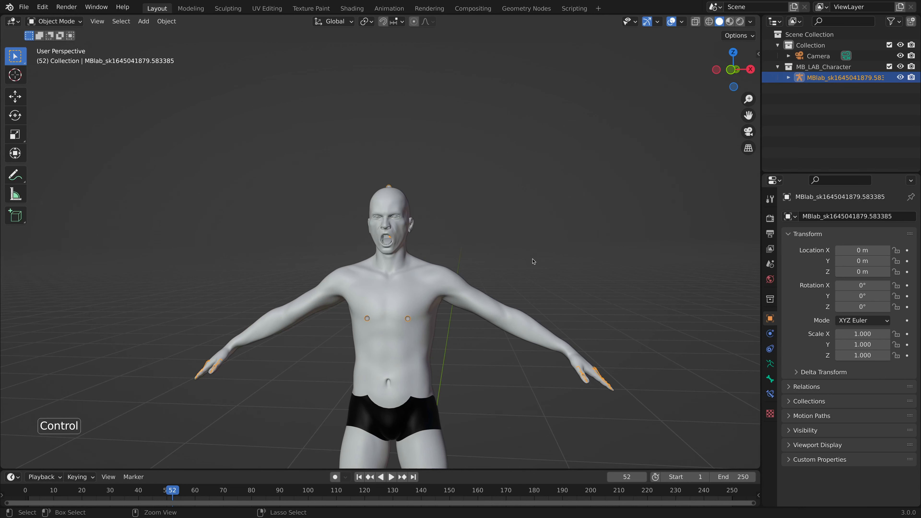
# Enter Pose Mode with X-Ray enabled and rotate the head bone about -10.6° along its local X axis.
pyautogui.hotkey('ctrl', 'Tab')
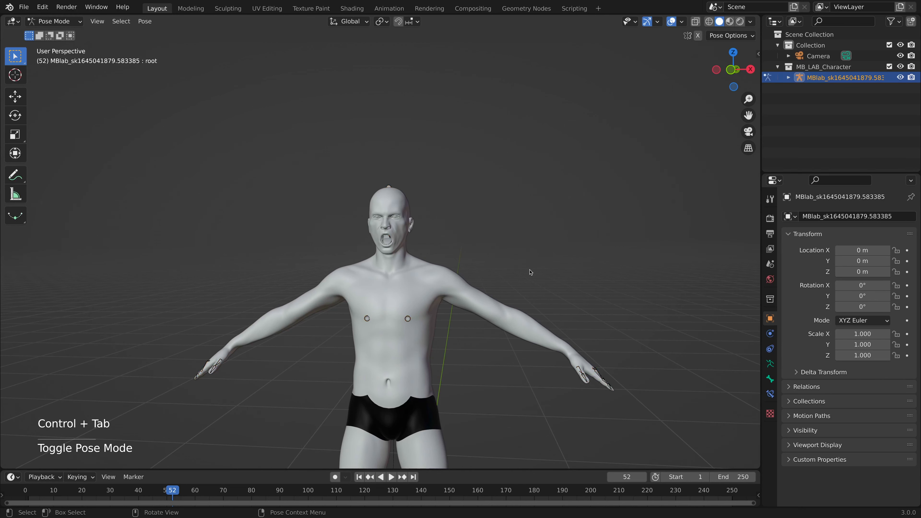
pyautogui.click(695, 21)
pyautogui.moveTo(495, 250); pyautogui.dragTo(429, 320, button='middle')
pyautogui.click(350, 214)
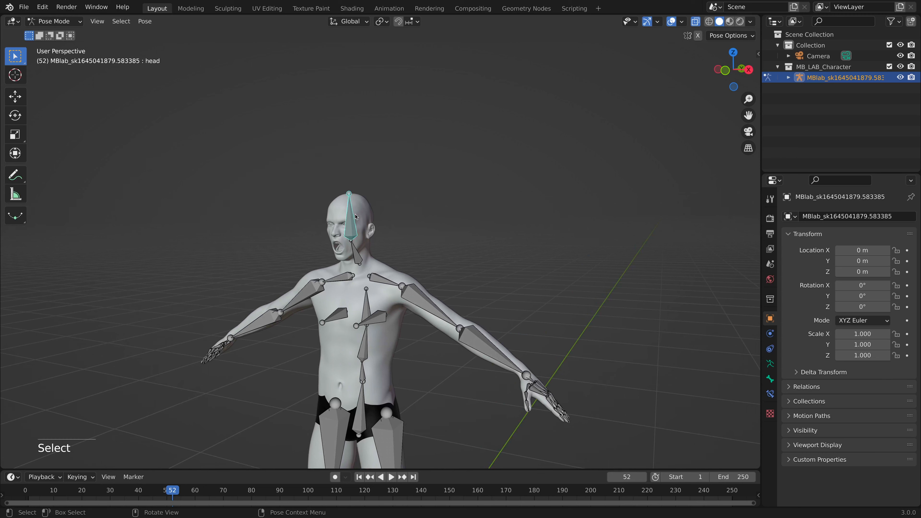
pyautogui.press('r')
pyautogui.press('x')
pyautogui.press('x')
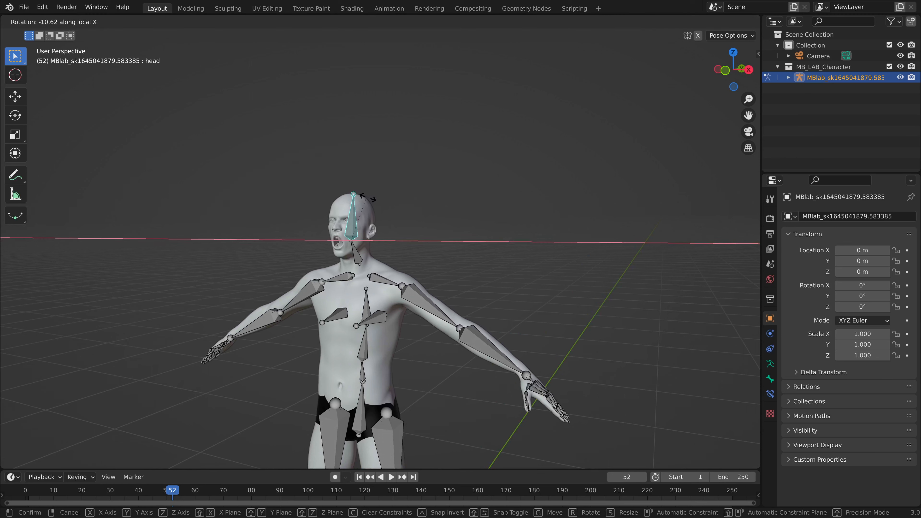
pyautogui.click(357, 218)
# Turn the head bone sideways around the global Z axis, disable X-Ray and return to Object Mode.
pyautogui.press('r')
pyautogui.press('z')
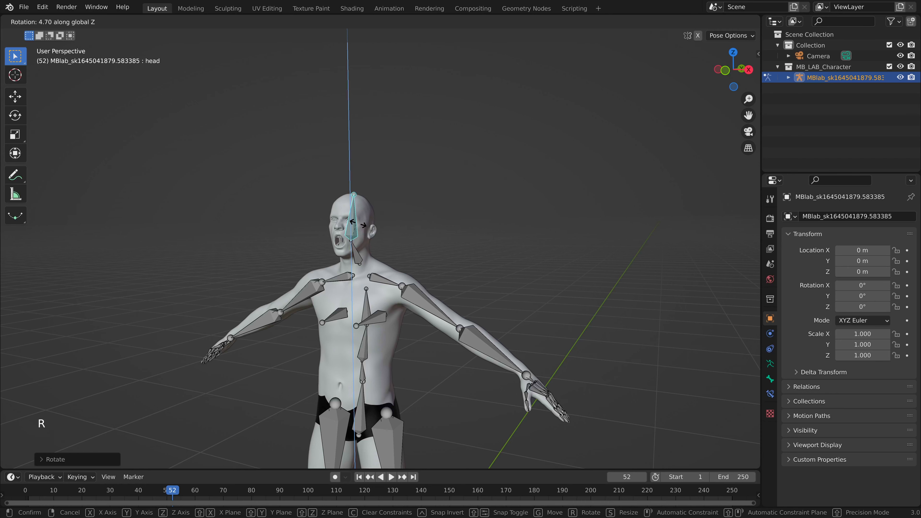
pyautogui.click(365, 233)
pyautogui.moveTo(366, 233); pyautogui.dragTo(406, 251, button='middle')
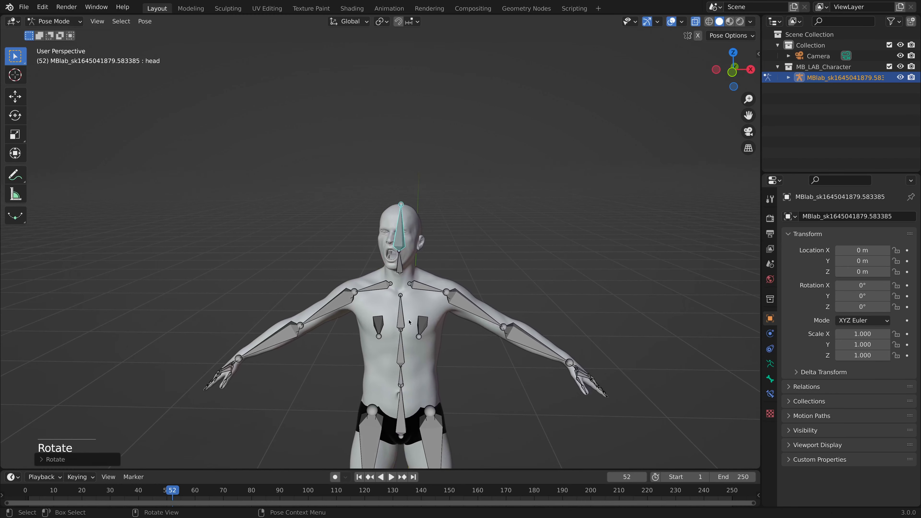
pyautogui.click(695, 22)
pyautogui.hotkey('ctrl', 'Tab')
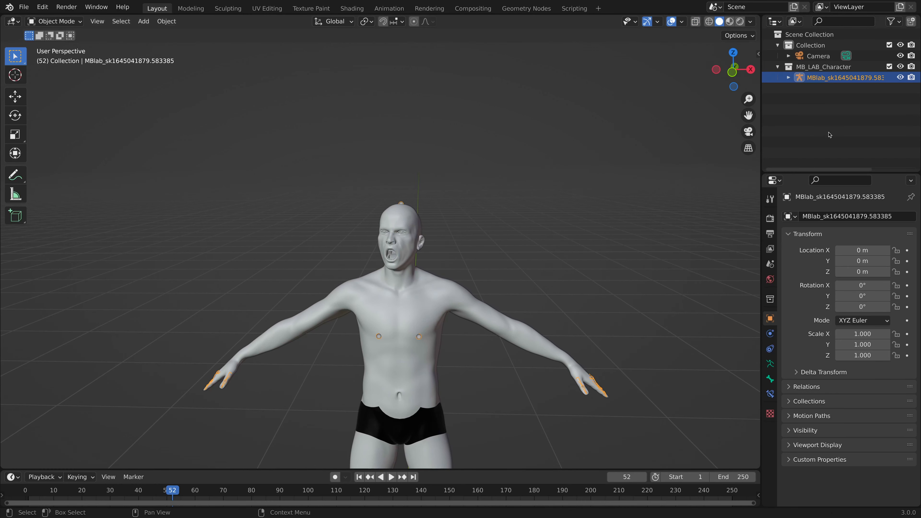
# Expand the skeleton's hierarchy in the MB_LAB_Character collection, select the body mesh and reselect its parent skeleton.
pyautogui.click(788, 77)
pyautogui.click(827, 111)
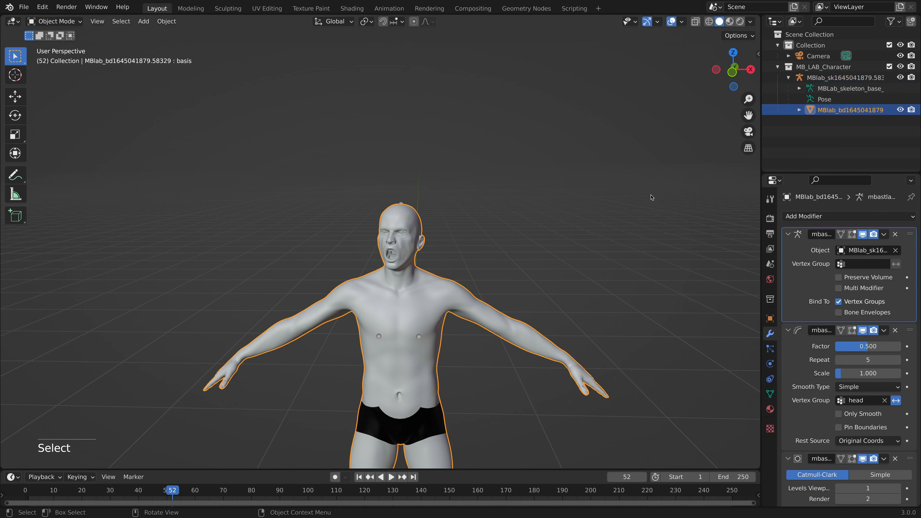
pyautogui.click(834, 77)
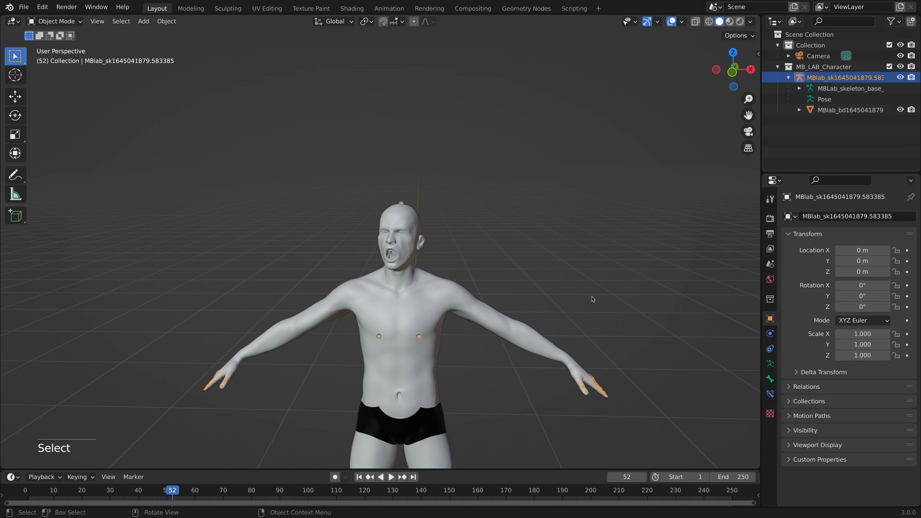
# Select the character's body mesh, widen the properties editor and try to apply the mbastlab_armature modifier.
pyautogui.click(430, 304)
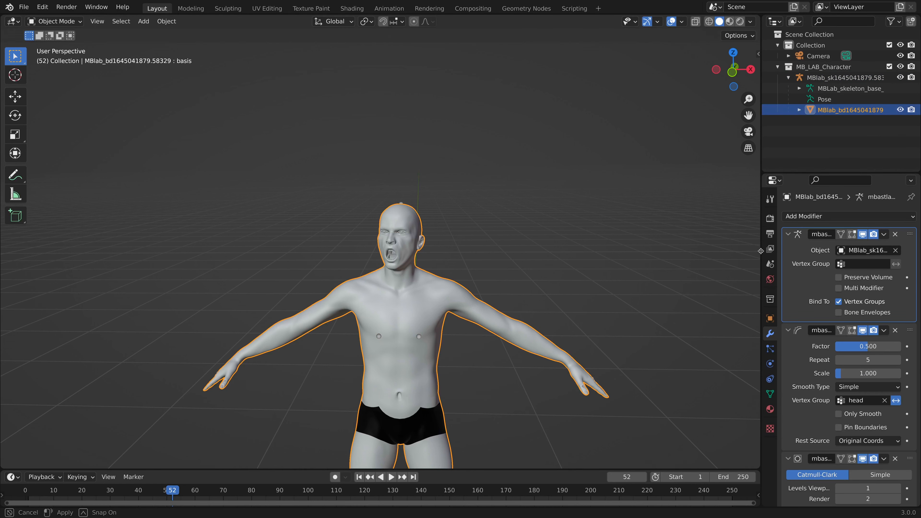
pyautogui.moveTo(761, 276); pyautogui.dragTo(693, 275)
pyautogui.click(883, 234)
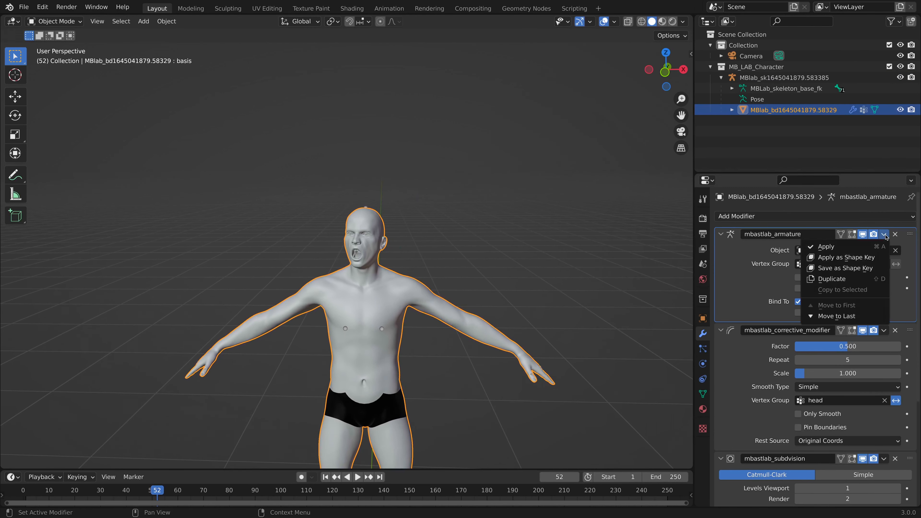
pyautogui.click(865, 246)
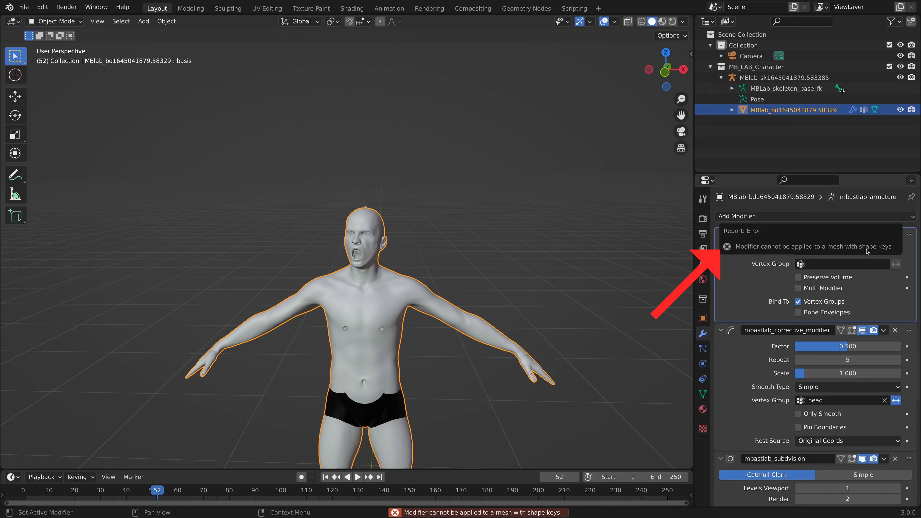
# Try deleting all of the body mesh's shape keys and undo the deletion.
pyautogui.click(702, 395)
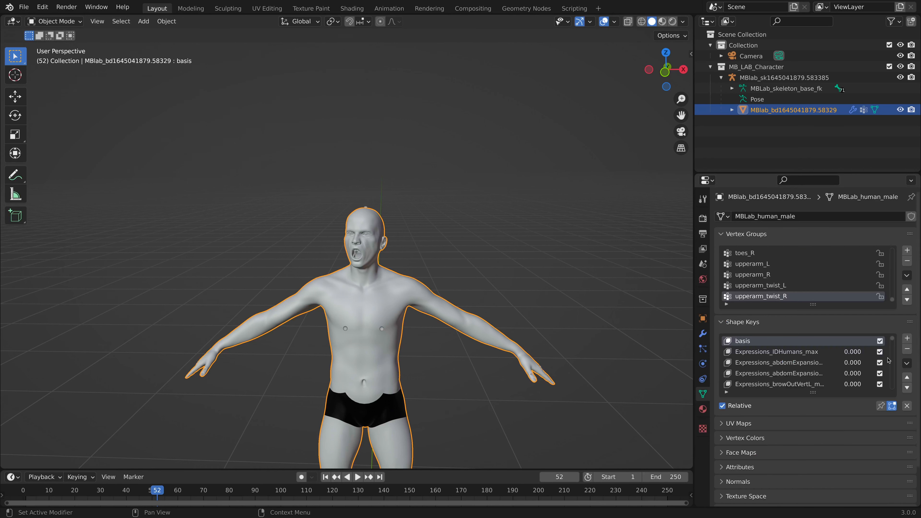
pyautogui.click(906, 362)
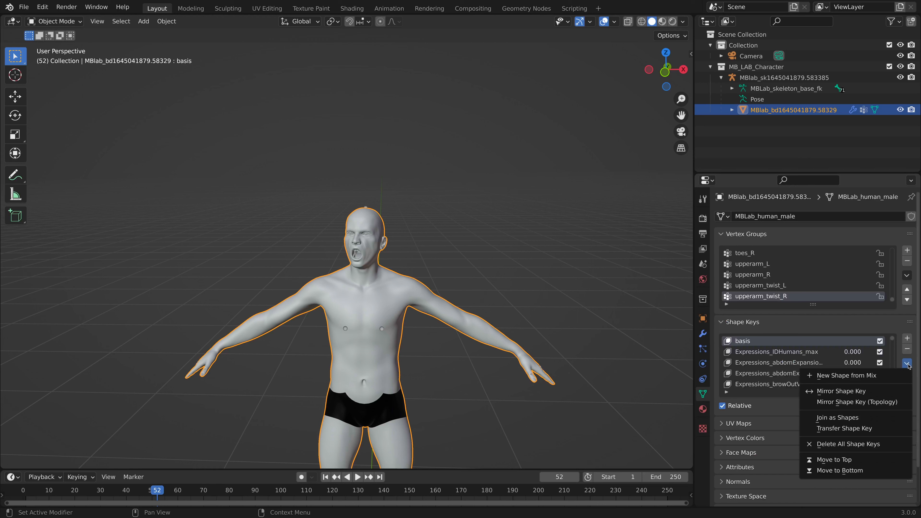
pyautogui.click(864, 443)
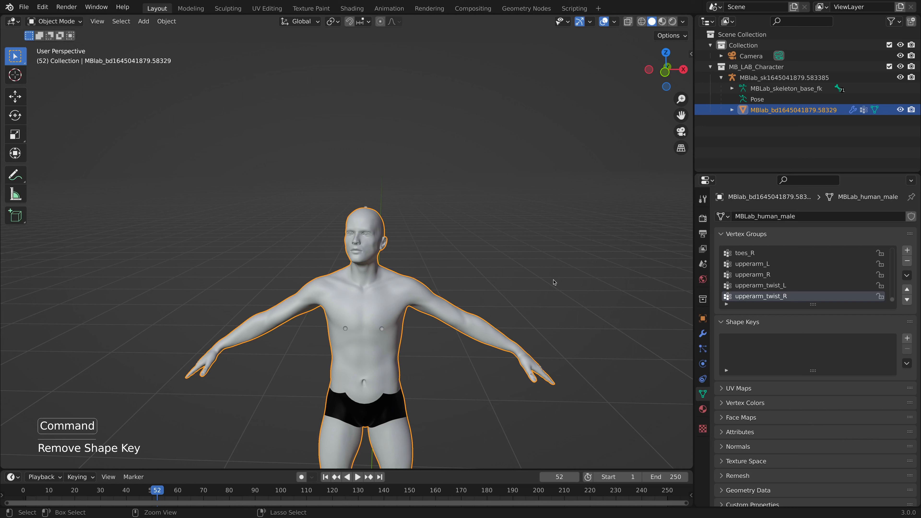
pyautogui.press('super+z')
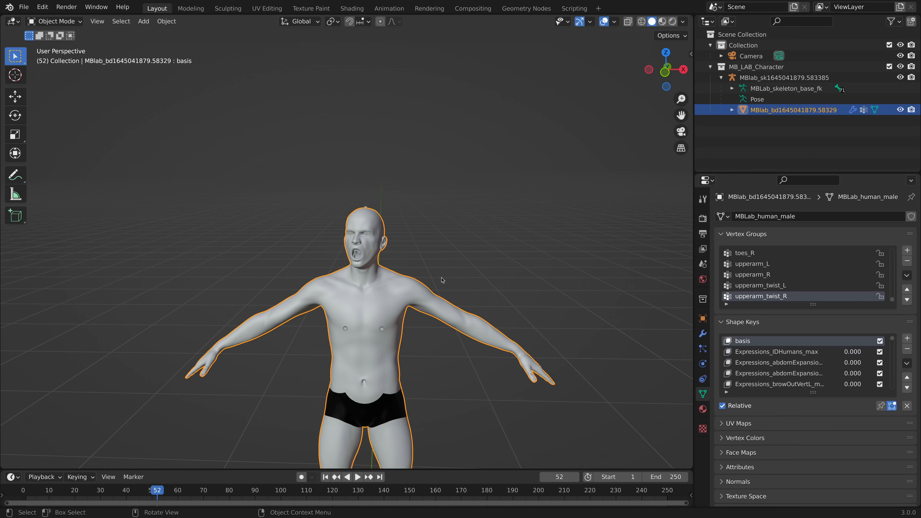
# Enable the Animation: Corrective Shape Keys add-on and use it to create a duplicate of the body mesh for editing.
pyautogui.click(42, 6)
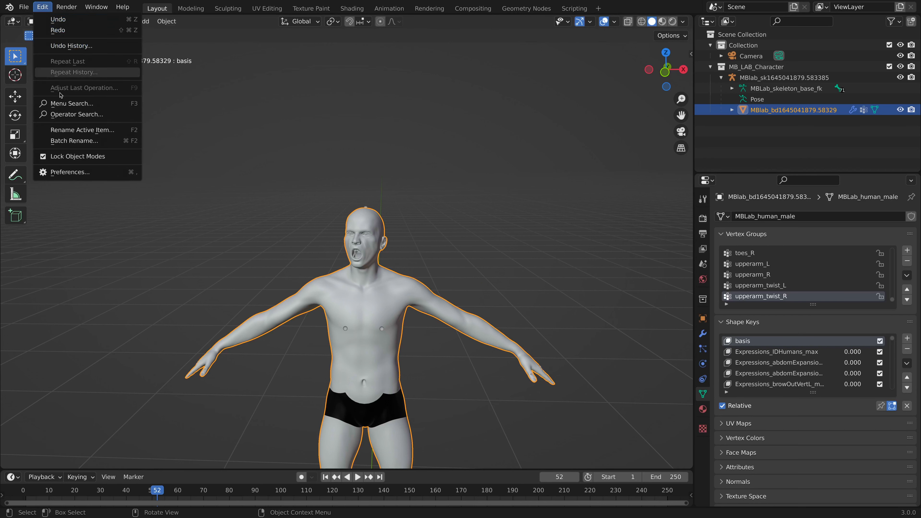
pyautogui.click(80, 170)
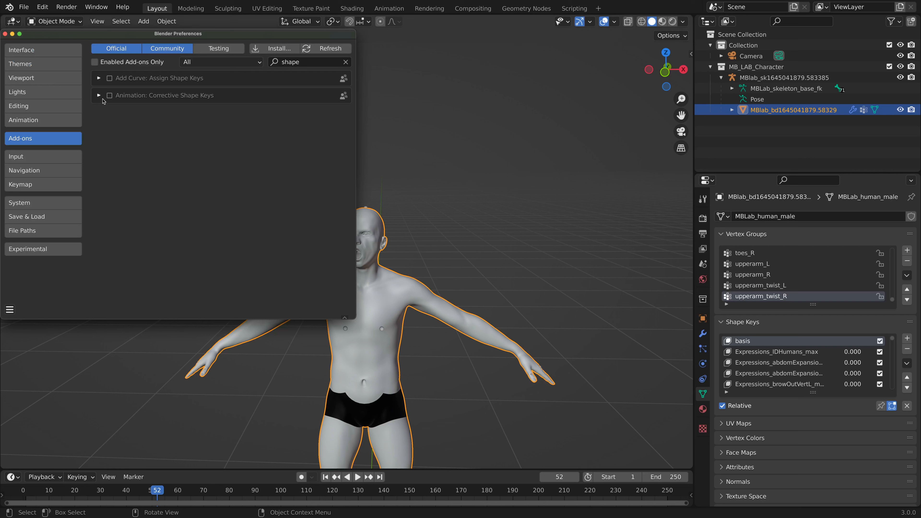
pyautogui.click(109, 96)
pyautogui.click(10, 309)
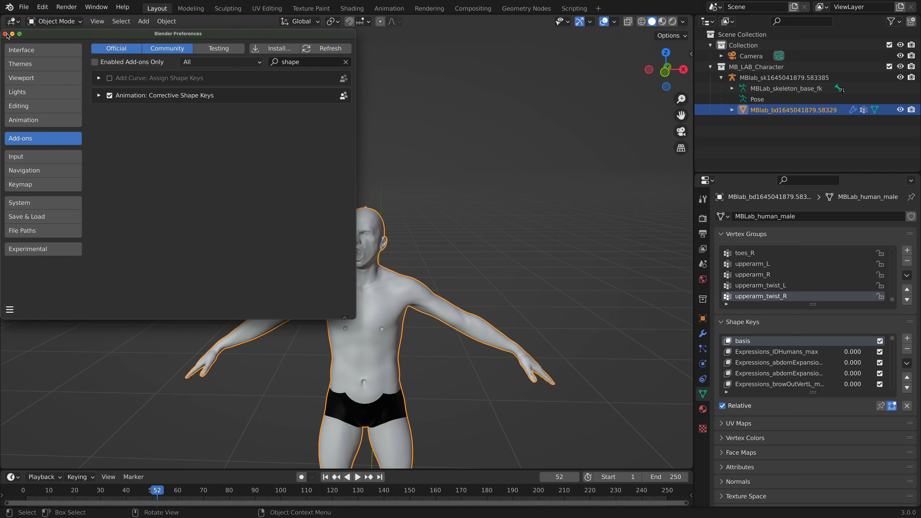
pyautogui.click(5, 34)
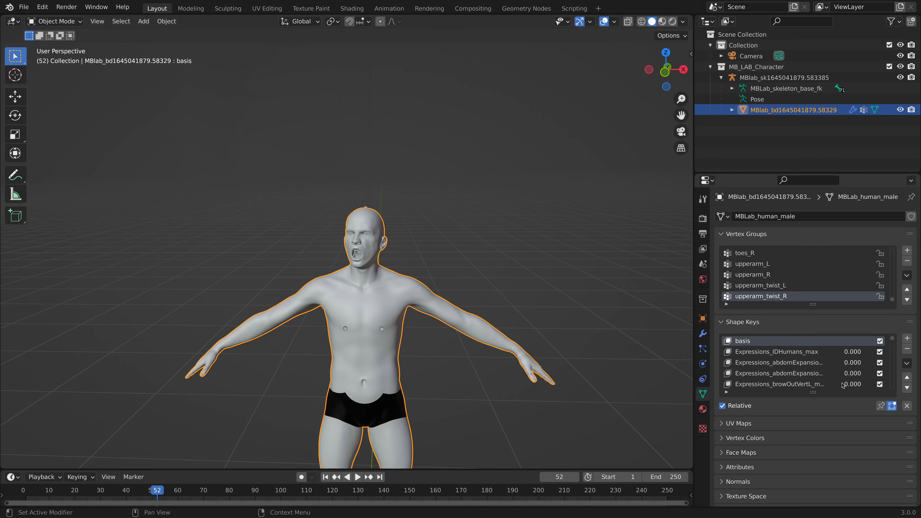
pyautogui.click(906, 363)
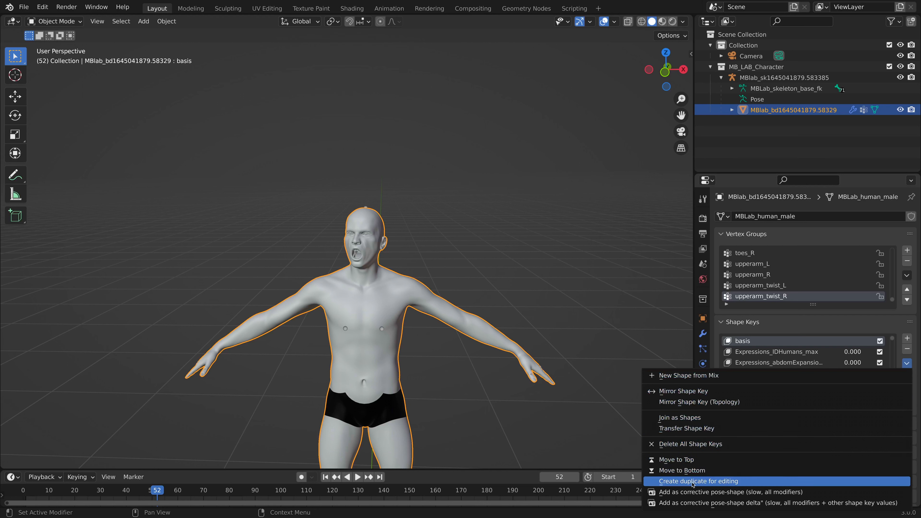
pyautogui.click(715, 481)
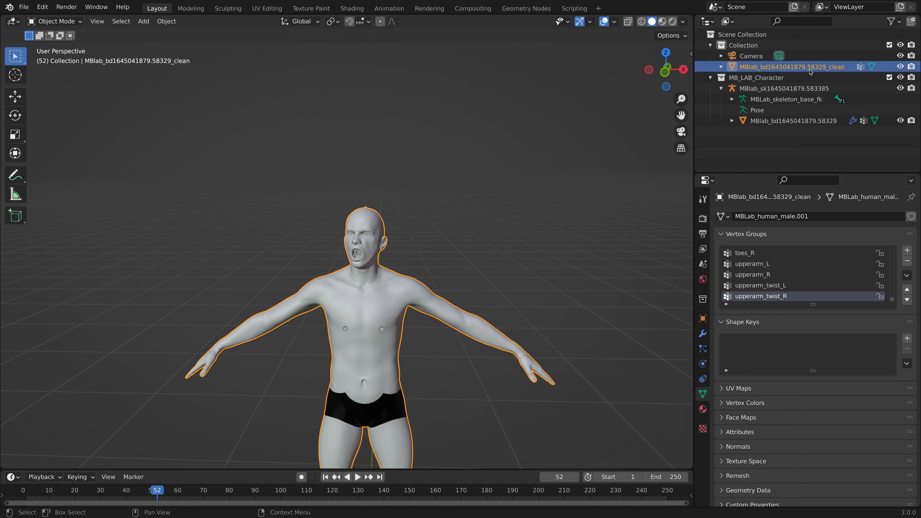
# Exclude the MB_LAB_Character collection from the view layer and rename it HumanBackup.
pyautogui.click(888, 78)
pyautogui.doubleClick(770, 77)
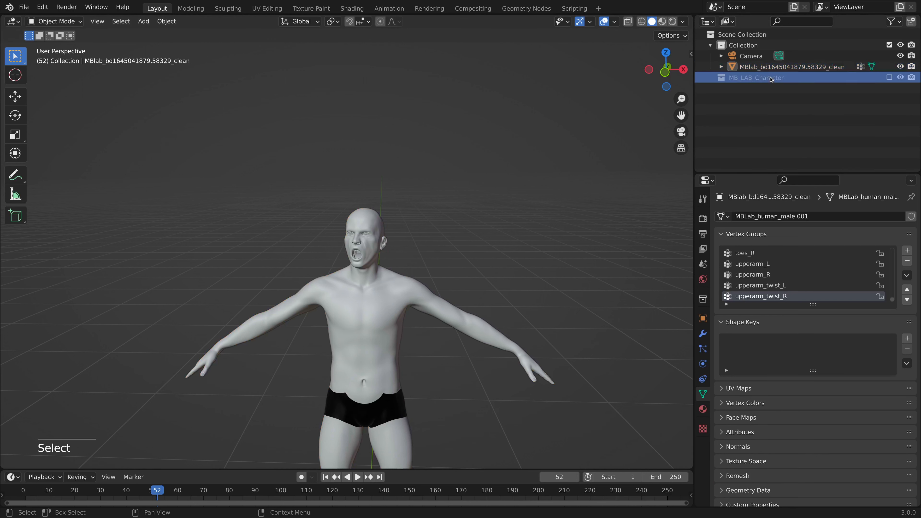
pyautogui.write('HumanBac')
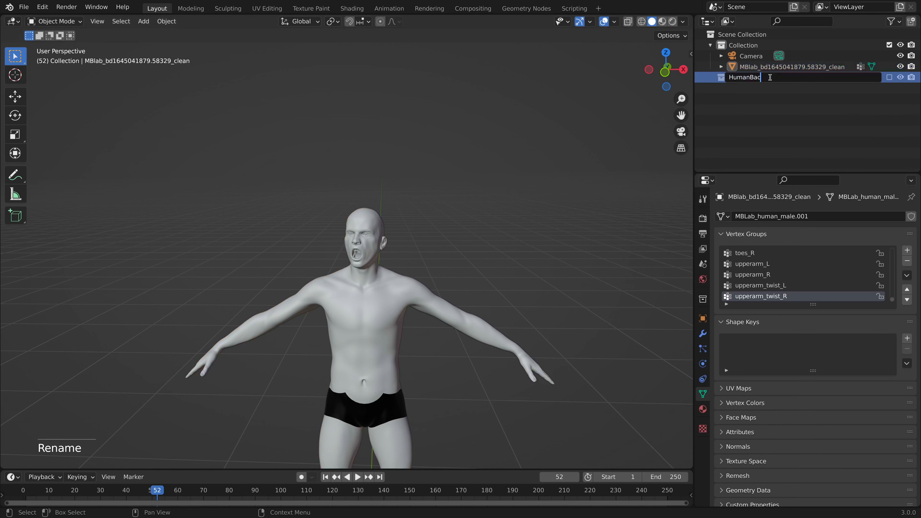
pyautogui.write('kup')
pyautogui.press('Return')
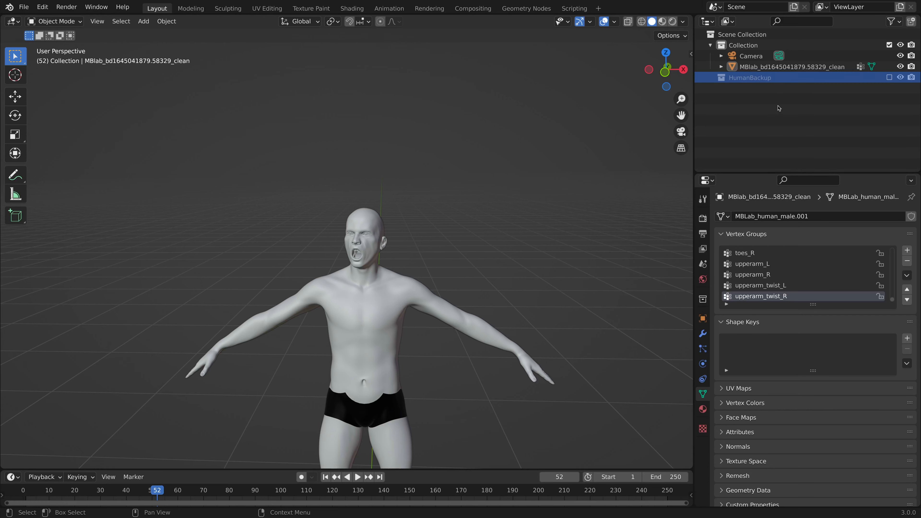
# Inspect the clean body duplicate's mesh in Edit Mode and return to Object Mode.
pyautogui.click(359, 305)
pyautogui.press('Tab')
pyautogui.moveTo(344, 306); pyautogui.dragTo(402, 302, button='middle')
pyautogui.scroll(6, 363, 301)
pyautogui.scroll(-7, 403, 303)
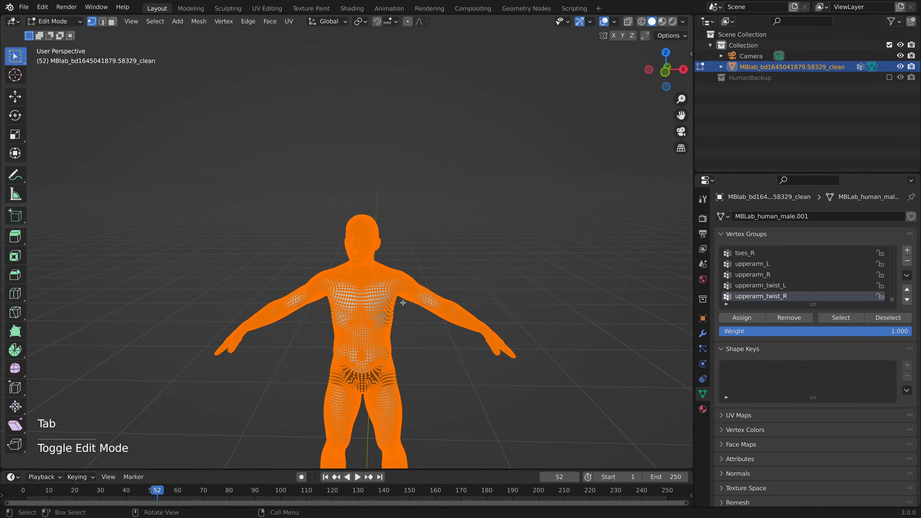
pyautogui.press('Tab')
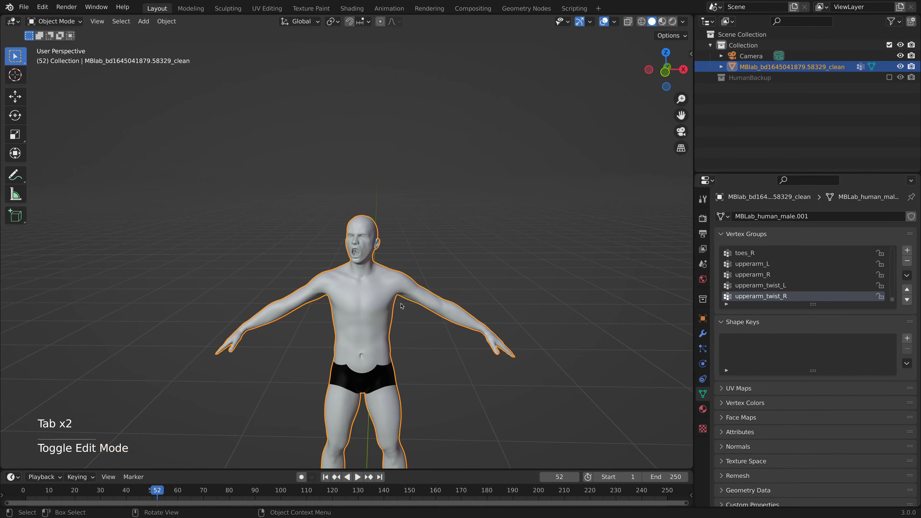
# Add a cube and raise it along the global Z axis until only the character's head sticks out.
pyautogui.click(456, 388)
pyautogui.hotkey('shift', 'a')
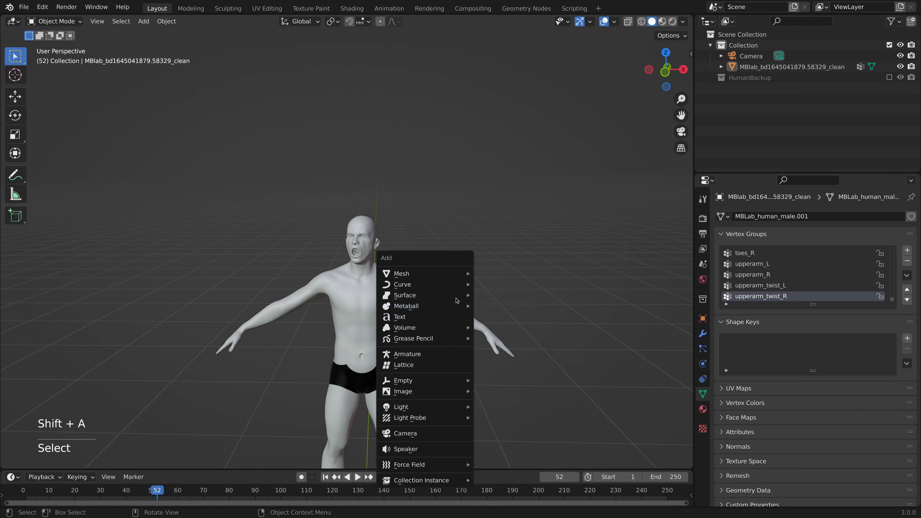
pyautogui.moveTo(458, 274)
pyautogui.click(515, 35)
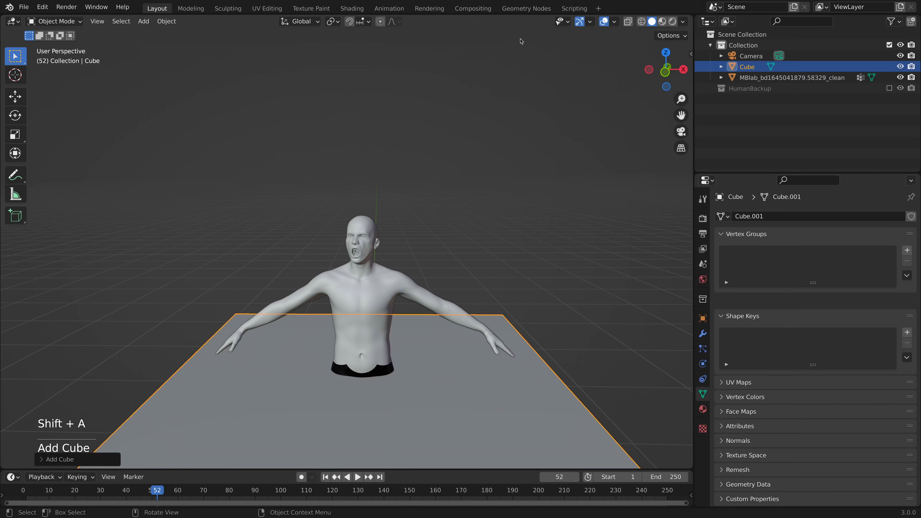
pyautogui.scroll(-4, 471, 296)
pyautogui.press('g')
pyautogui.press('z')
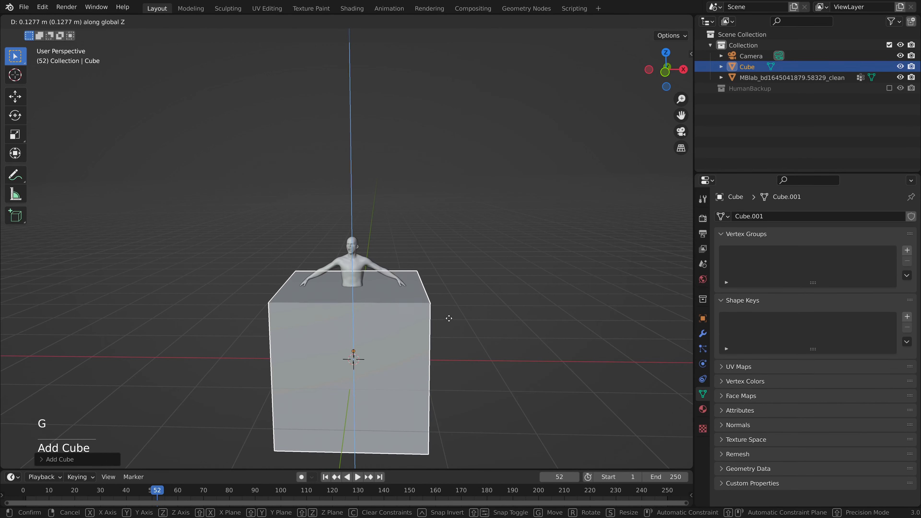
pyautogui.click(448, 290)
# Rotate the cube about 8° around its local X axis to angle the neck cut and apply its scale.
pyautogui.scroll(7, 435, 289)
pyautogui.moveTo(417, 286); pyautogui.dragTo(324, 290, button='middle')
pyautogui.press('r')
pyautogui.press('x')
pyautogui.press('x')
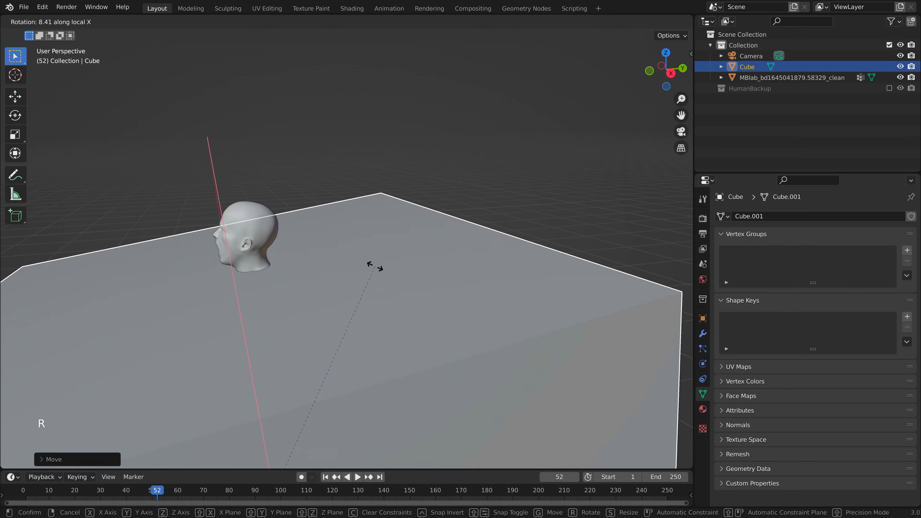
pyautogui.click(372, 263)
pyautogui.moveTo(372, 263); pyautogui.dragTo(468, 345, button='middle')
pyautogui.hotkey('ctrl', 'a')
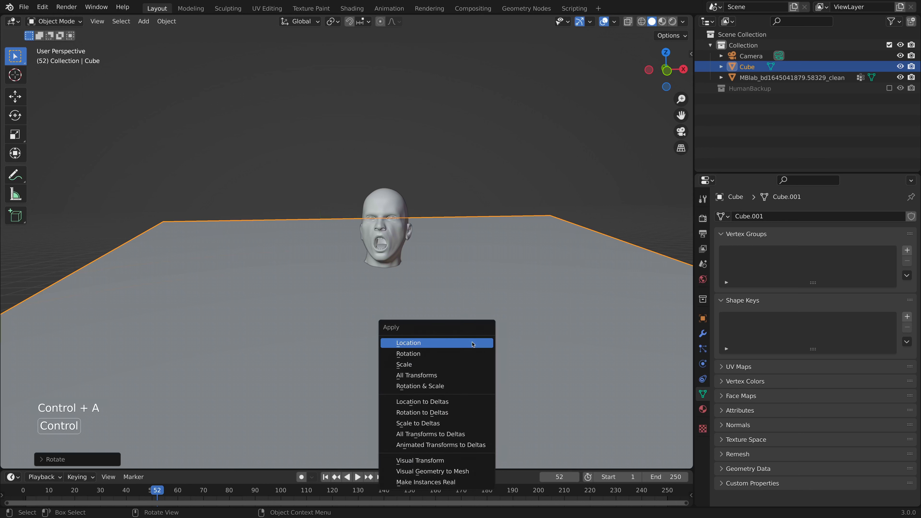
pyautogui.click(468, 363)
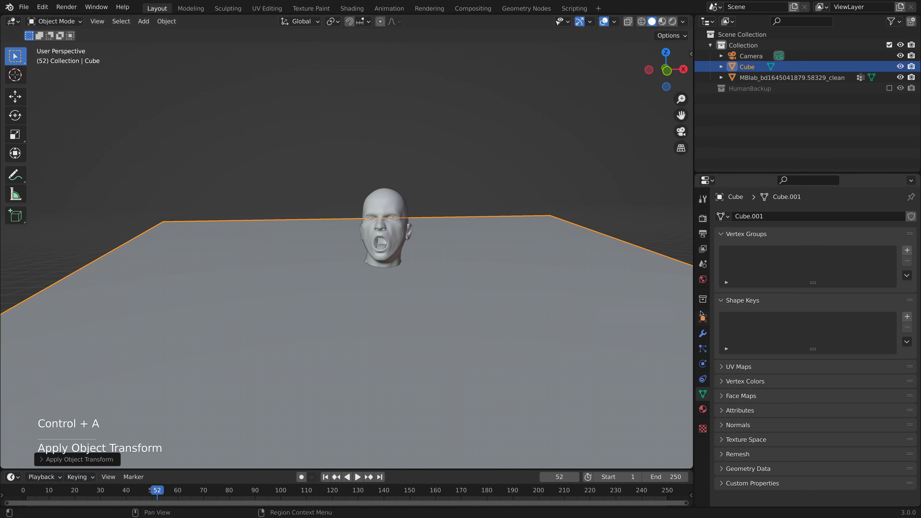
# Add a Boolean Difference modifier to the clean body mesh with Cube as its object, and hide the cube.
pyautogui.click(389, 248)
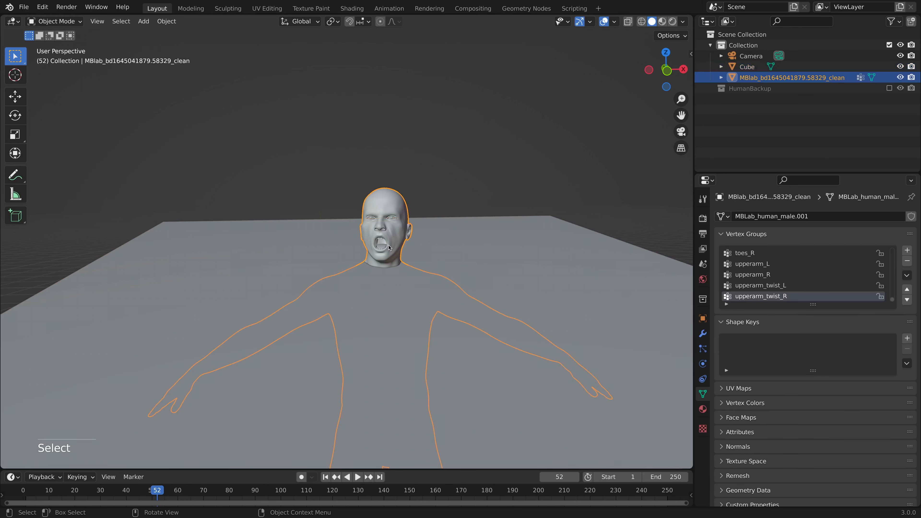
pyautogui.click(702, 333)
pyautogui.click(766, 217)
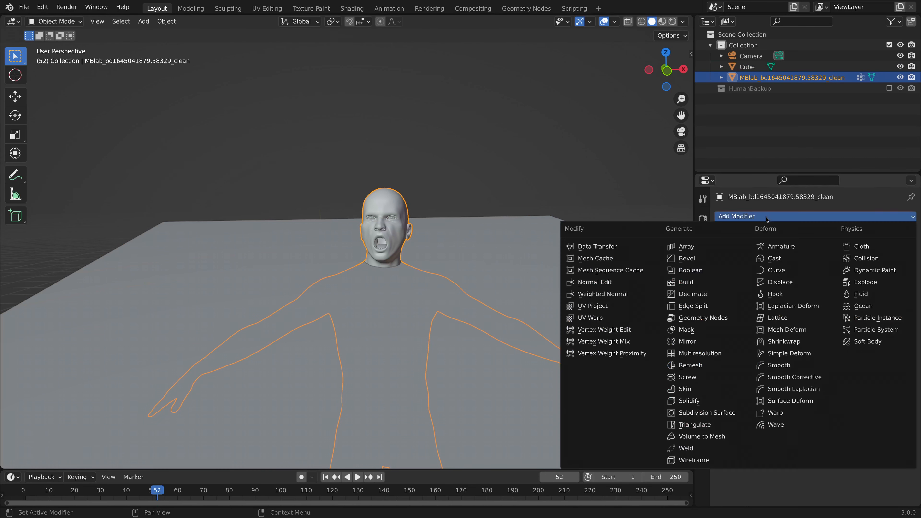
pyautogui.click(690, 270)
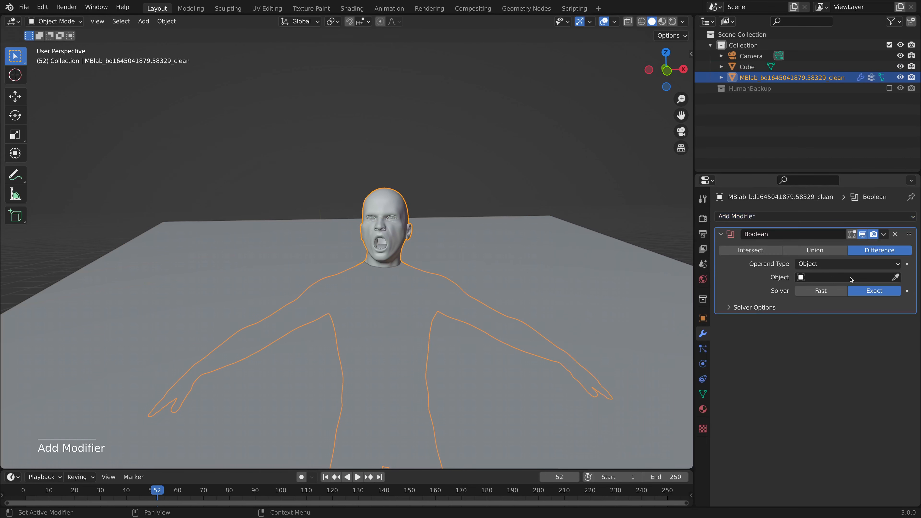
pyautogui.click(859, 277)
pyautogui.click(807, 293)
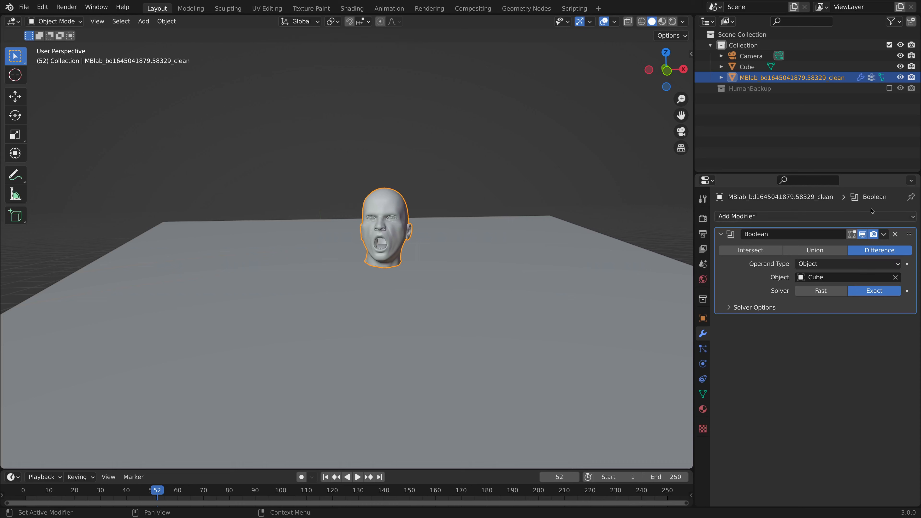
pyautogui.click(899, 68)
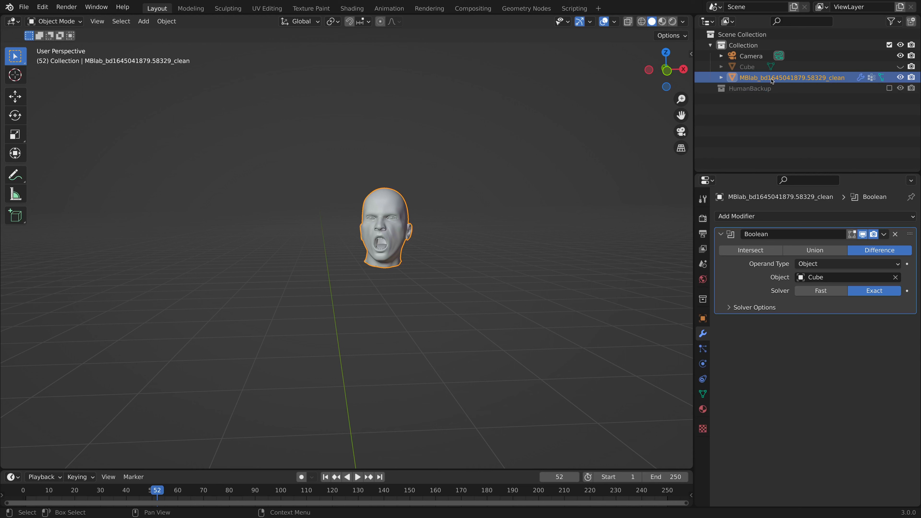
# Duplicate the cut head mesh in place and create a new collection named HeadBackup.
pyautogui.hotkey('shift', 'd')
pyautogui.rightClick(468, 208)
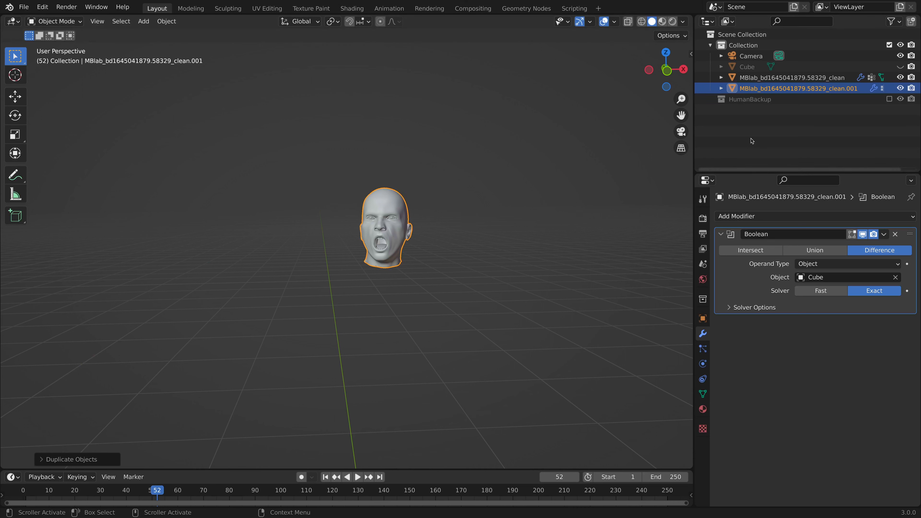
pyautogui.rightClick(756, 125)
pyautogui.click(738, 122)
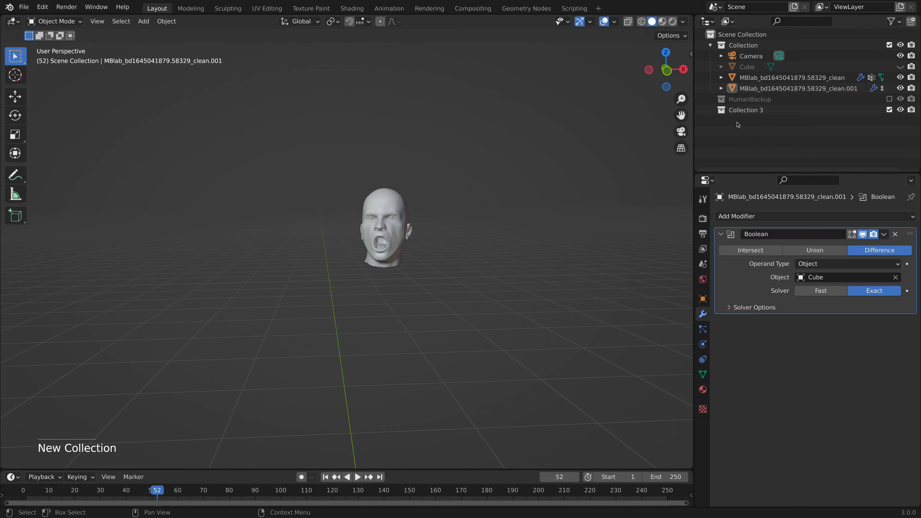
pyautogui.doubleClick(737, 110)
pyautogui.write('HeadBackup')
pyautogui.press('Return')
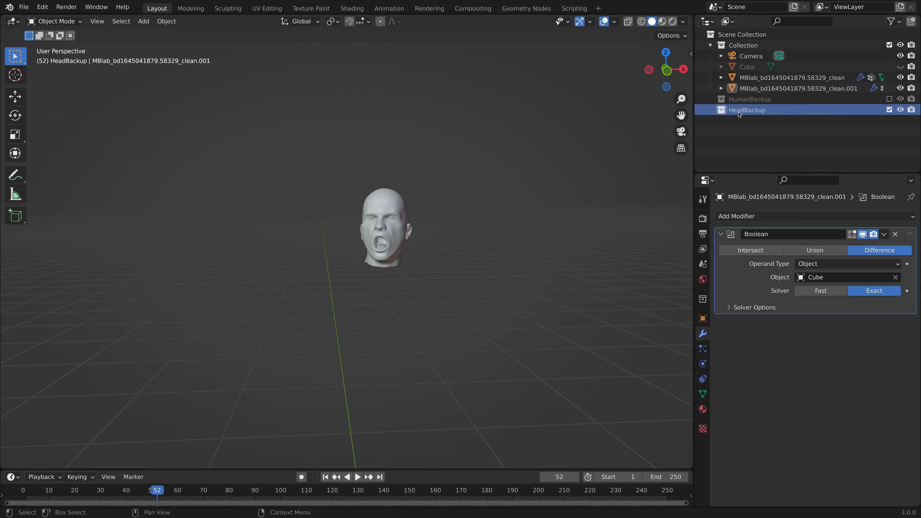
# Move the cube and the duplicated head into HeadBackup, exclude that collection and select the remaining head mesh.
pyautogui.keyDown('ctrl'); pyautogui.click(747, 66); pyautogui.keyUp('ctrl')
pyautogui.moveTo(751, 89); pyautogui.dragTo(747, 110)
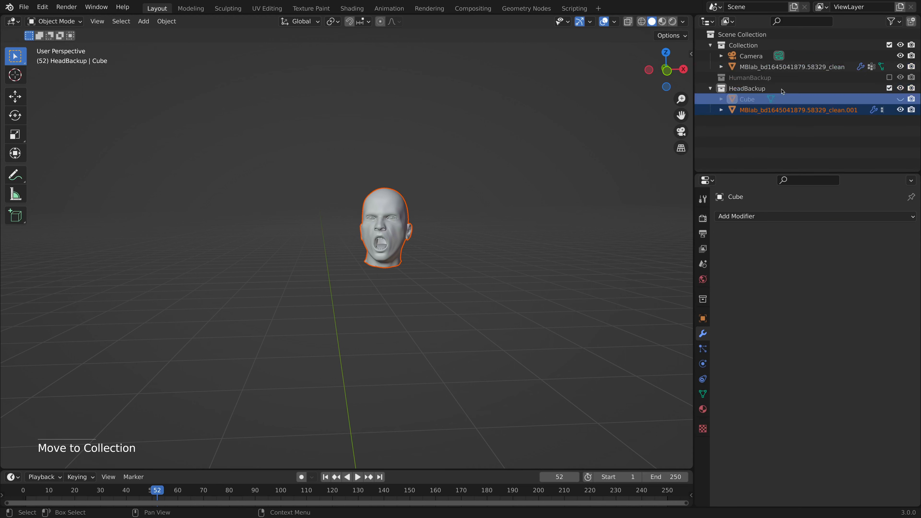
pyautogui.click(779, 66)
pyautogui.click(890, 88)
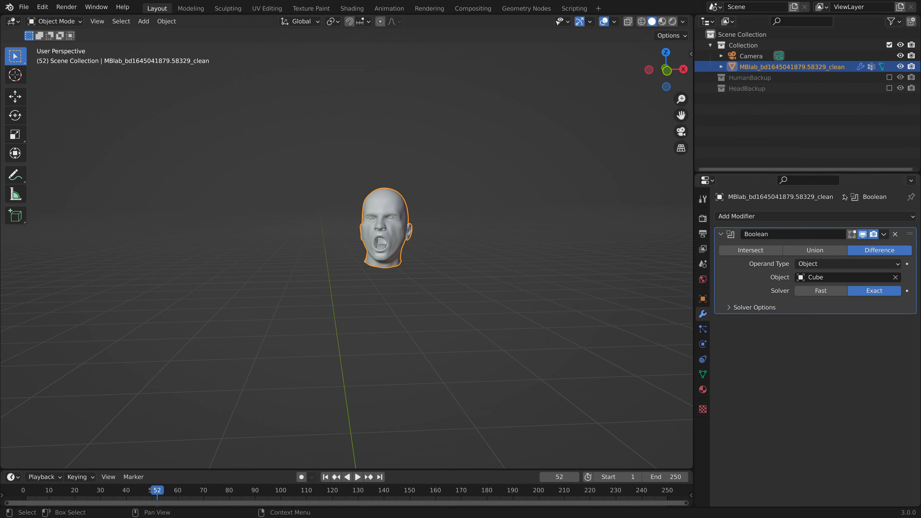
# Apply the Boolean modifier to the head mesh and add a Plain Axes empty to the scene.
pyautogui.click(883, 234)
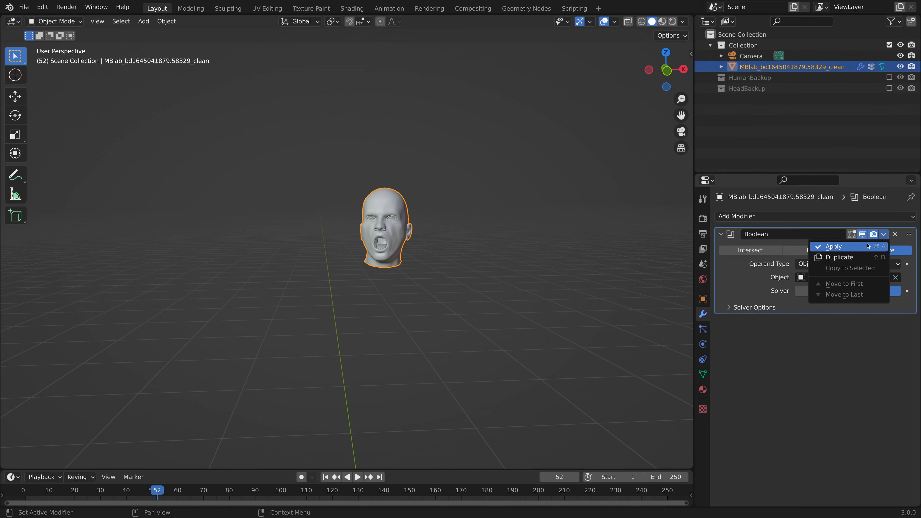
pyautogui.press('Return')
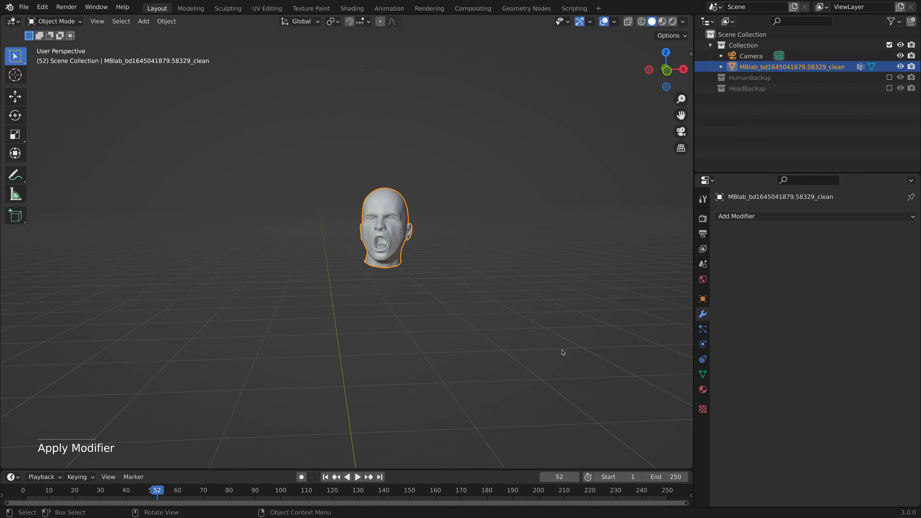
pyautogui.click(562, 352)
pyautogui.hotkey('shift', 'a')
pyautogui.moveTo(435, 409)
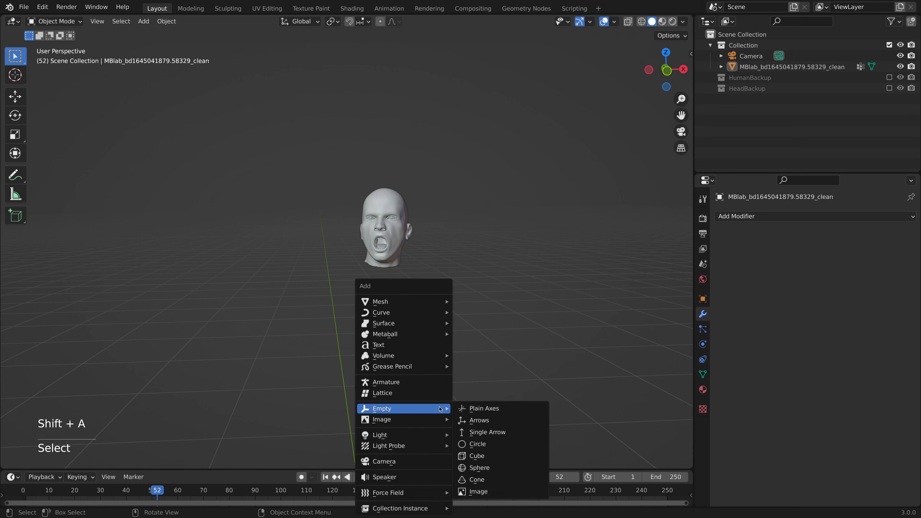
pyautogui.click(476, 406)
# Add a Mirror modifier on the X axis to the clean head mesh with Empty as its mirror object.
pyautogui.click(790, 66)
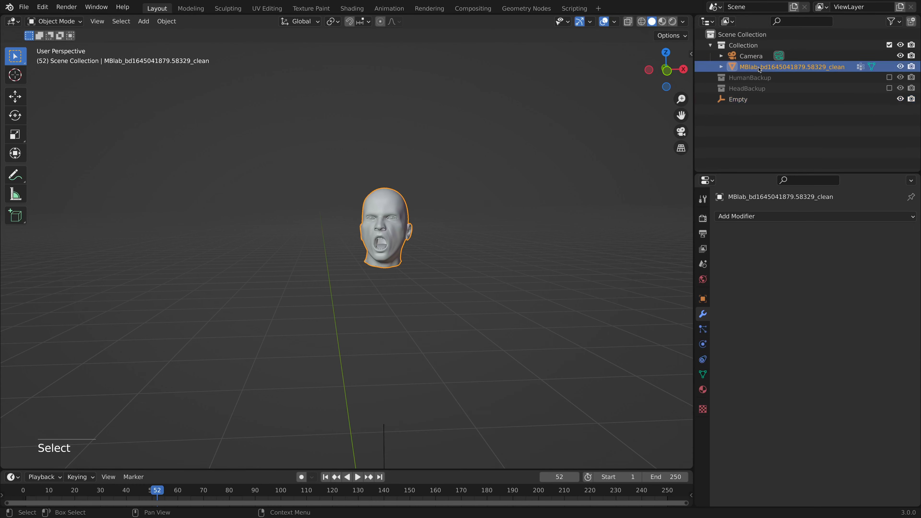
pyautogui.click(752, 216)
pyautogui.click(687, 341)
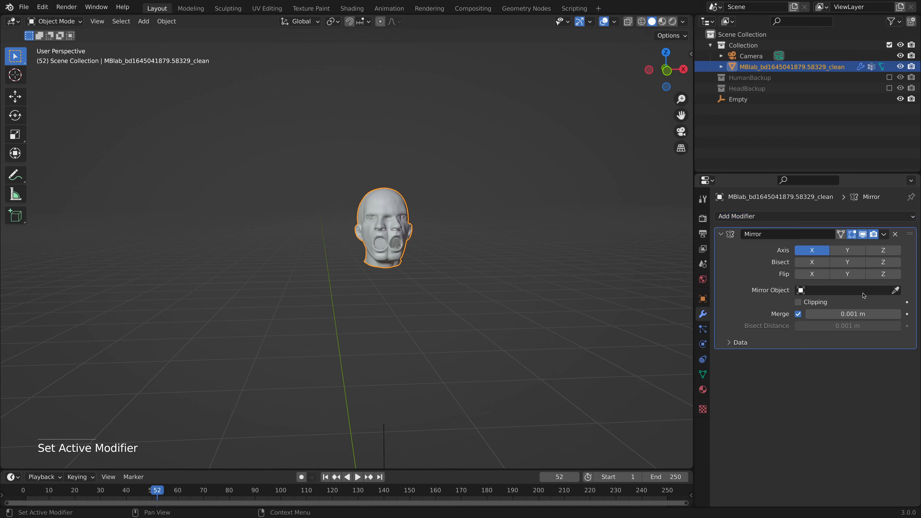
pyautogui.click(845, 290)
pyautogui.click(834, 328)
pyautogui.scroll(-6, 596, 349)
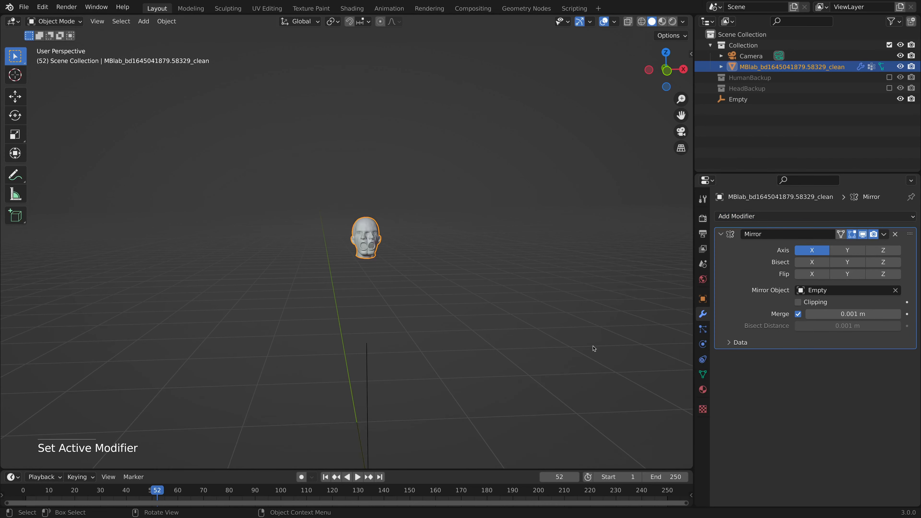
pyautogui.moveTo(478, 383); pyautogui.dragTo(424, 382, button='middle')
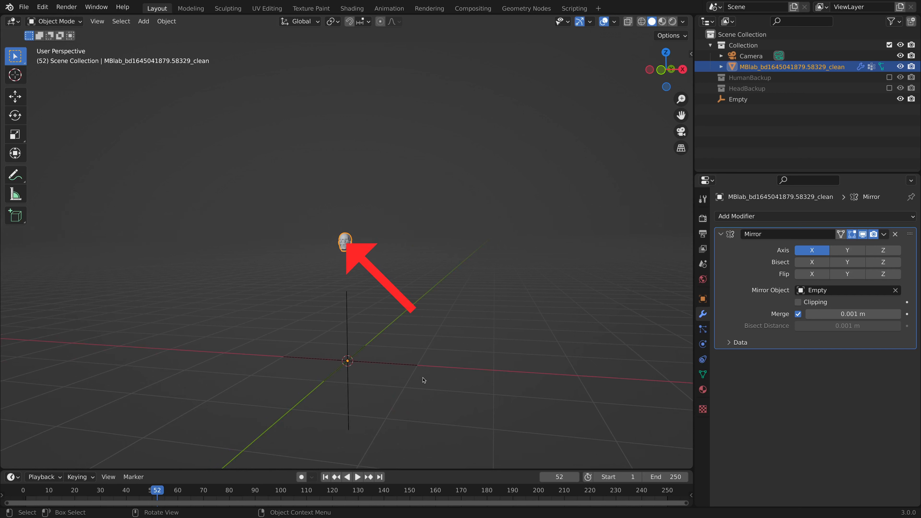
# Set the head mesh's origin to its geometry and snap the head to the 3D cursor.
pyautogui.click(747, 66)
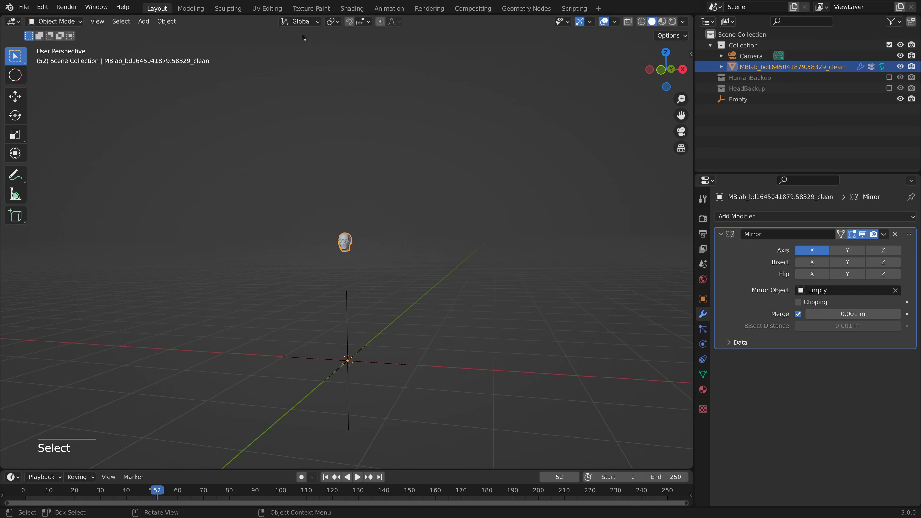
pyautogui.click(166, 21)
pyautogui.moveTo(188, 45)
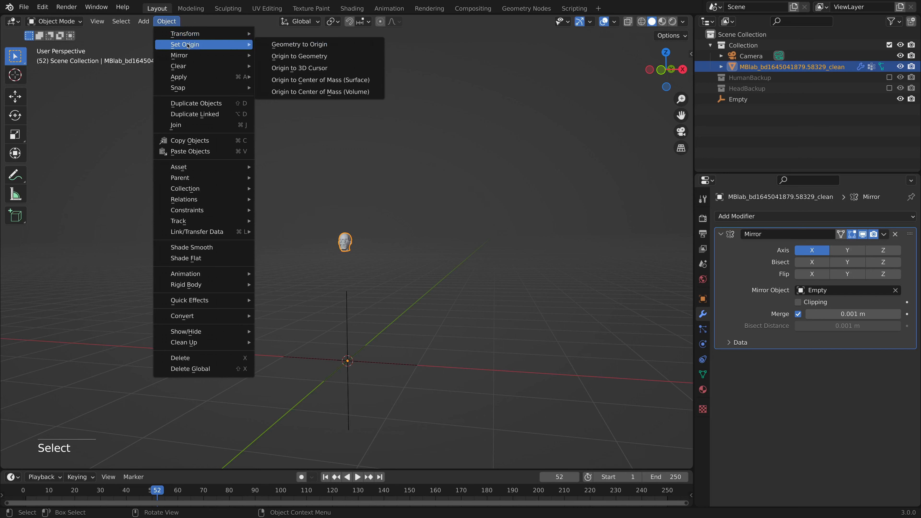
pyautogui.click(292, 55)
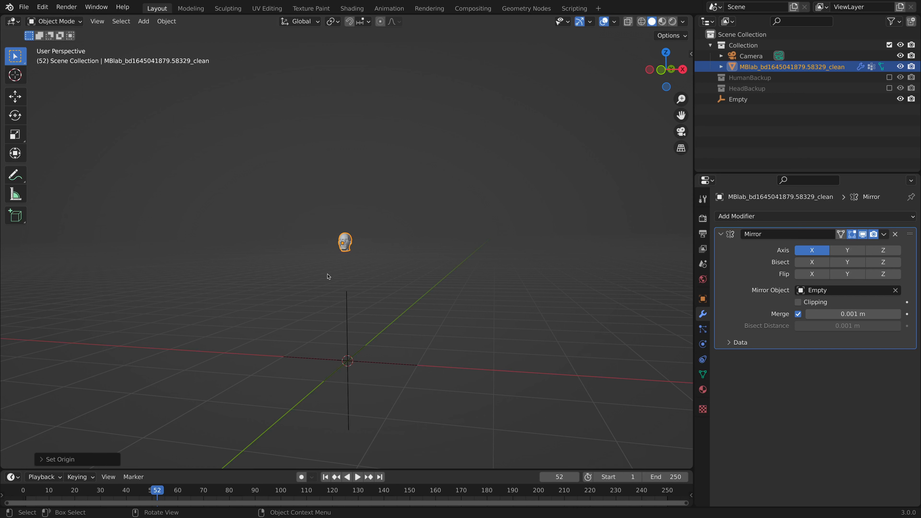
pyautogui.press('shift')
pyautogui.hotkey('shift', 's')
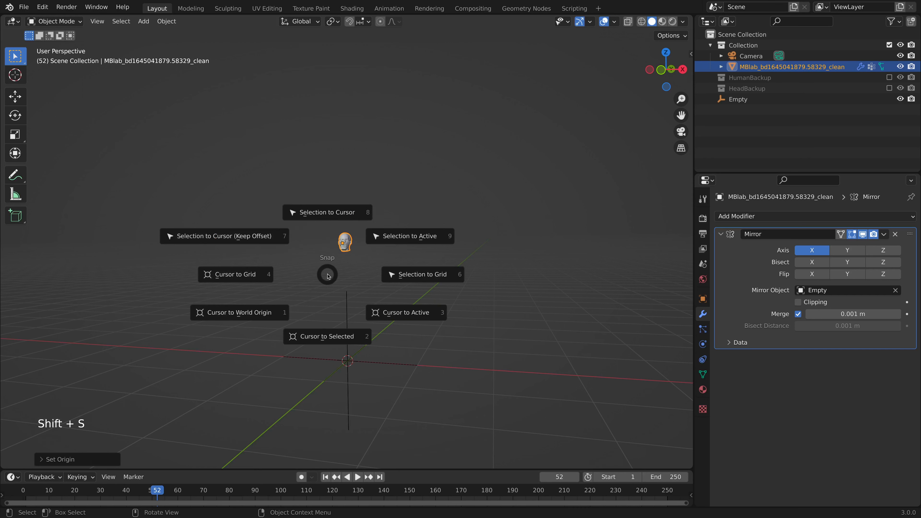
pyautogui.click(331, 217)
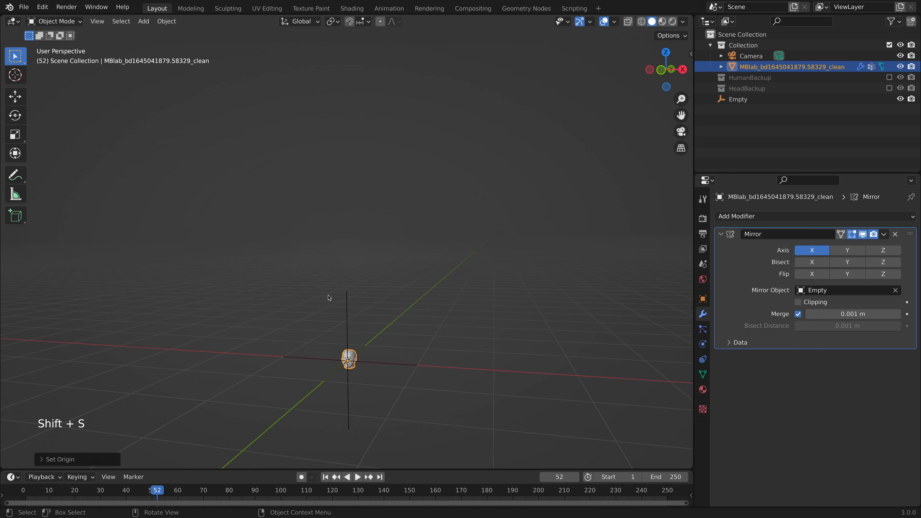
pyautogui.press('KP_Decimal')
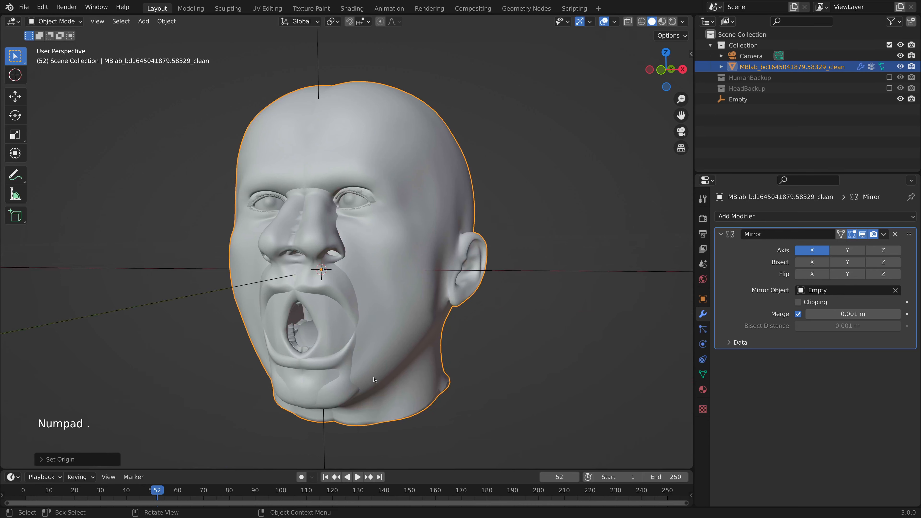
# Move the Empty along global X to separate the mirrored heads and set the Mirror merge distance to 0.057 m.
pyautogui.scroll(-8, 373, 385)
pyautogui.moveTo(372, 388); pyautogui.dragTo(432, 409, button='middle')
pyautogui.click(738, 100)
pyautogui.moveTo(638, 174); pyautogui.dragTo(608, 151, button='middle')
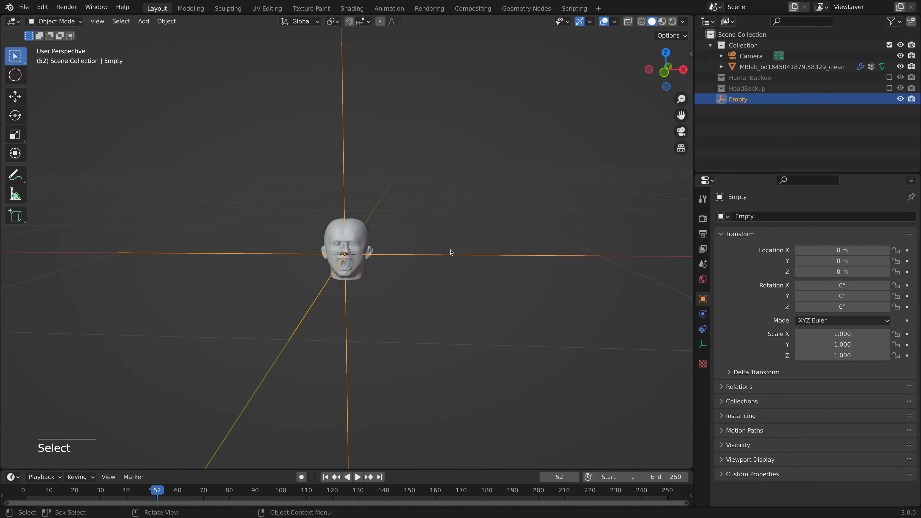
pyautogui.press('g')
pyautogui.press('x')
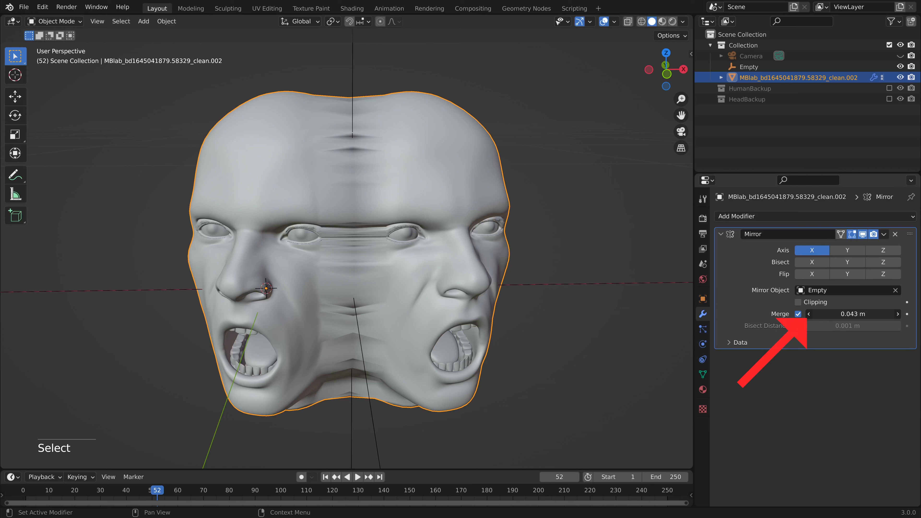
pyautogui.moveTo(852, 313)
pyautogui.mouseDown()
pyautogui.moveTo(877, 314)
pyautogui.moveTo(857, 314)
pyautogui.moveTo(865, 314)
pyautogui.mouseUp()
# Shift all the head's vertices about -0.005 m along global X and set the Mirror merge distance to 0.067 m.
pyautogui.press('Tab')
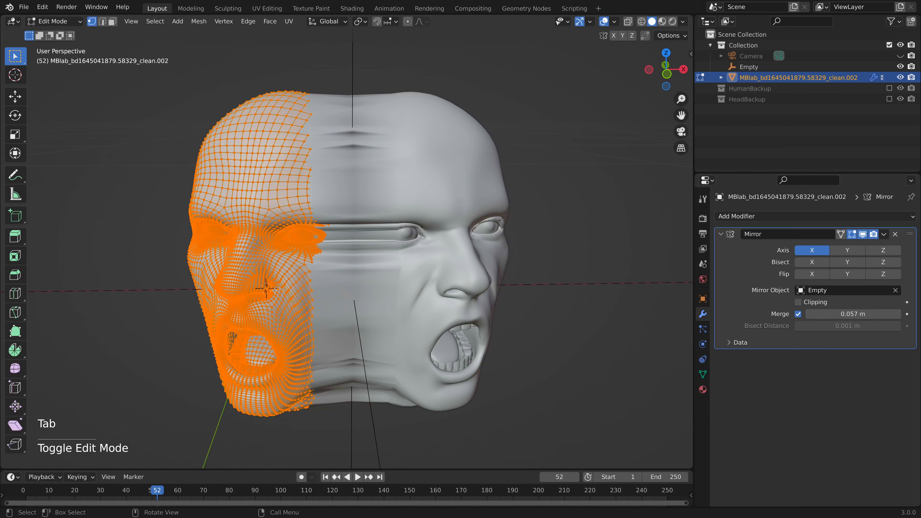
pyautogui.press('g')
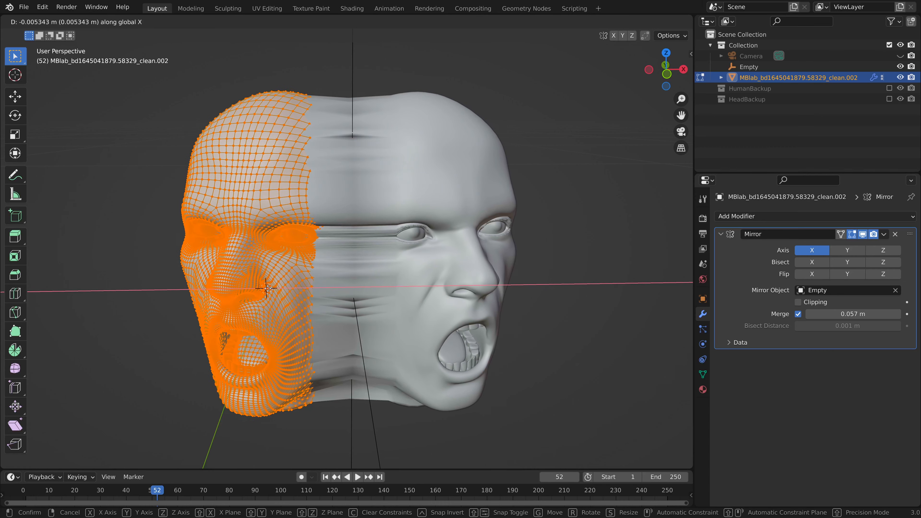
pyautogui.click(268, 289)
pyautogui.moveTo(852, 313); pyautogui.dragTo(875, 313)
pyautogui.moveTo(545, 318)
pyautogui.mouseDown(button='middle')
pyautogui.moveTo(549, 270)
pyautogui.moveTo(544, 319)
pyautogui.mouseUp(button='middle')
pyautogui.press('Tab')
pyautogui.scroll(1, 526, 326)
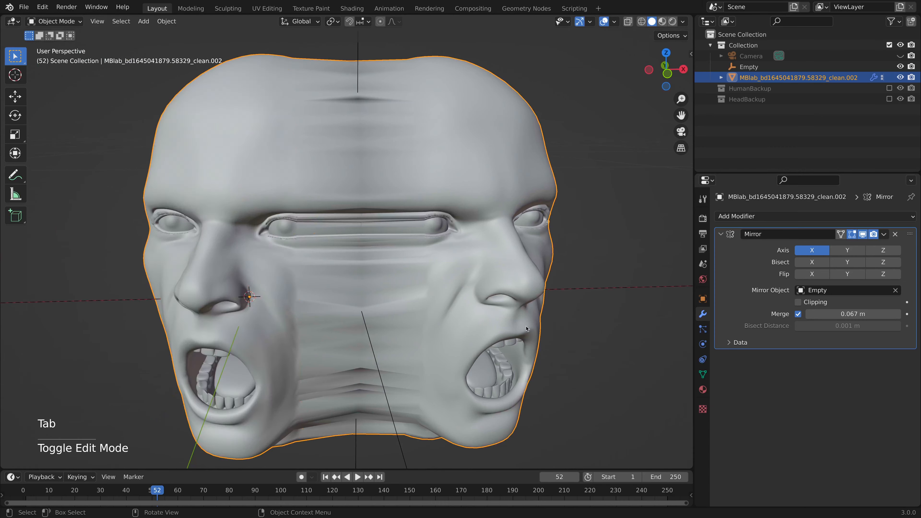
pyautogui.scroll(-2, 494, 331)
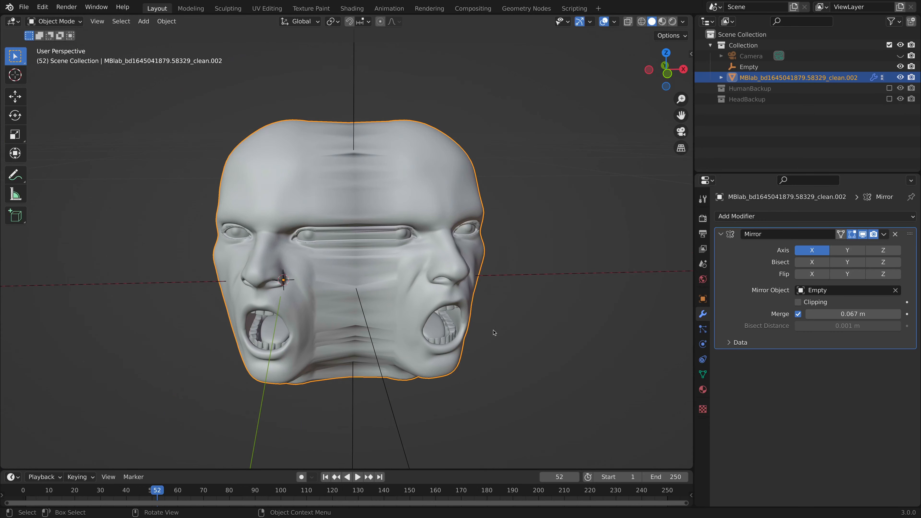
# Move the Empty about -0.0027 m along global X while previewing the materials, and return the viewport to Solid shading.
pyautogui.click(662, 22)
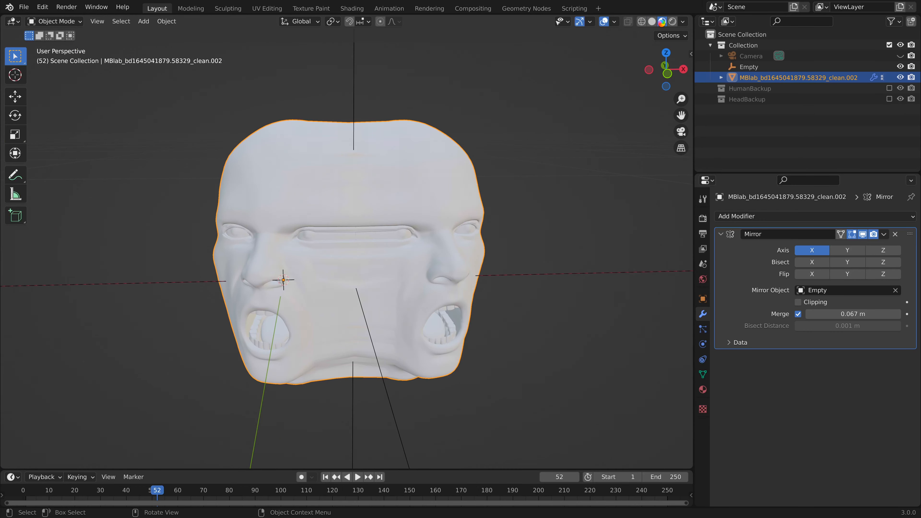
pyautogui.moveTo(509, 269)
pyautogui.mouseDown(button='middle')
pyautogui.moveTo(487, 267)
pyautogui.moveTo(502, 262)
pyautogui.mouseUp(button='middle')
pyautogui.click(748, 66)
pyautogui.press('g')
pyautogui.press('x')
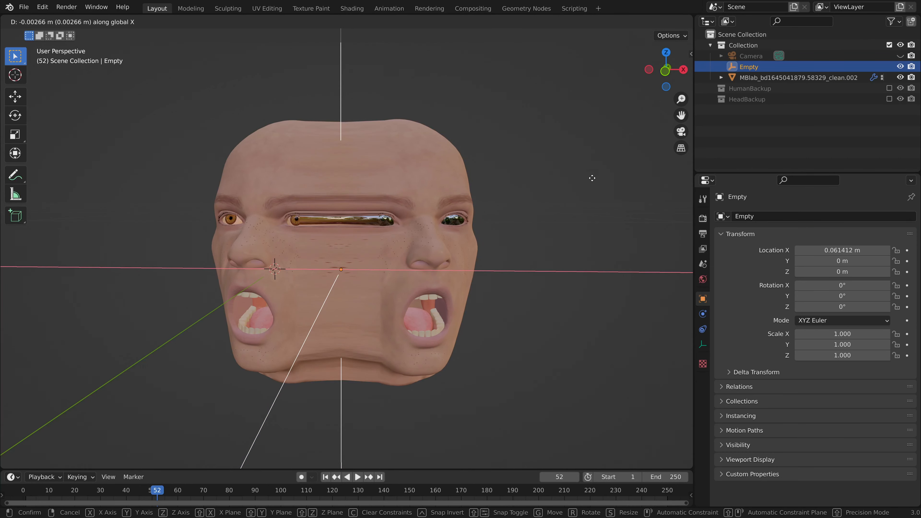
pyautogui.click(592, 178)
pyautogui.scroll(3, 428, 323)
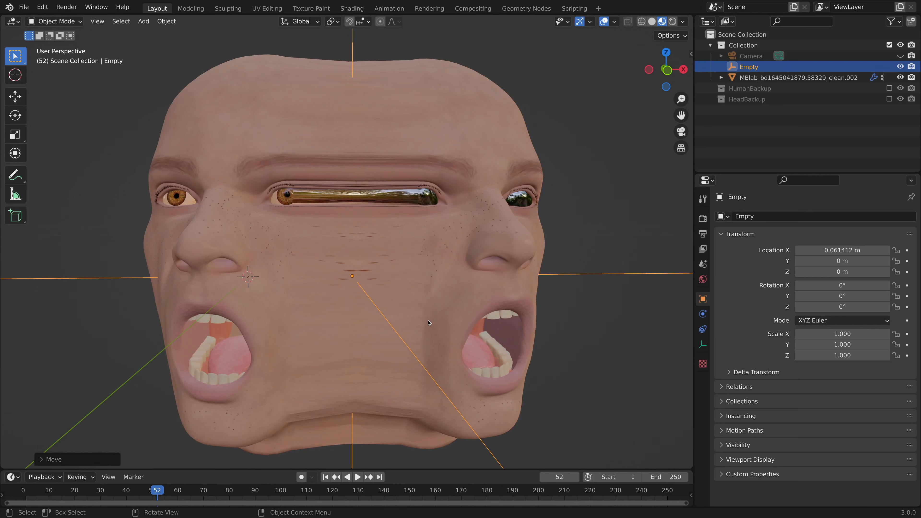
pyautogui.scroll(-1, 428, 323)
pyautogui.click(651, 21)
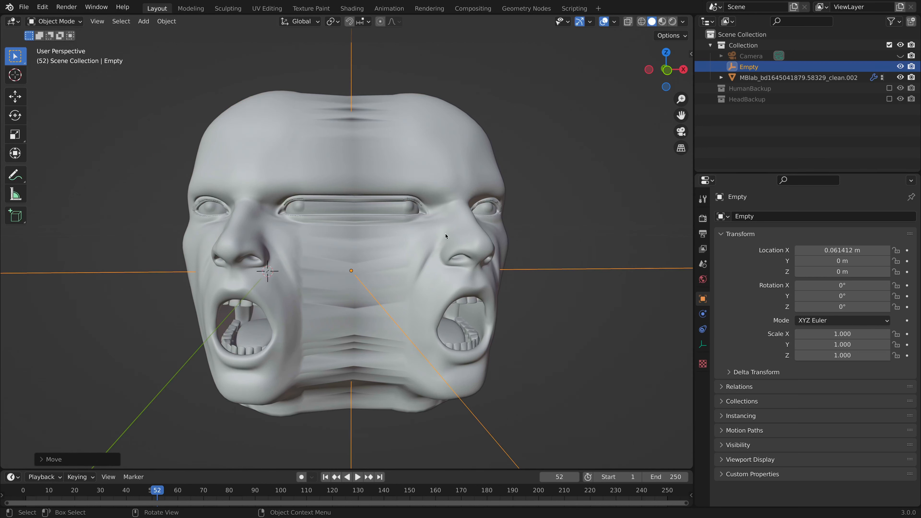
pyautogui.press('Tab')
pyautogui.scroll(-1, 505, 272)
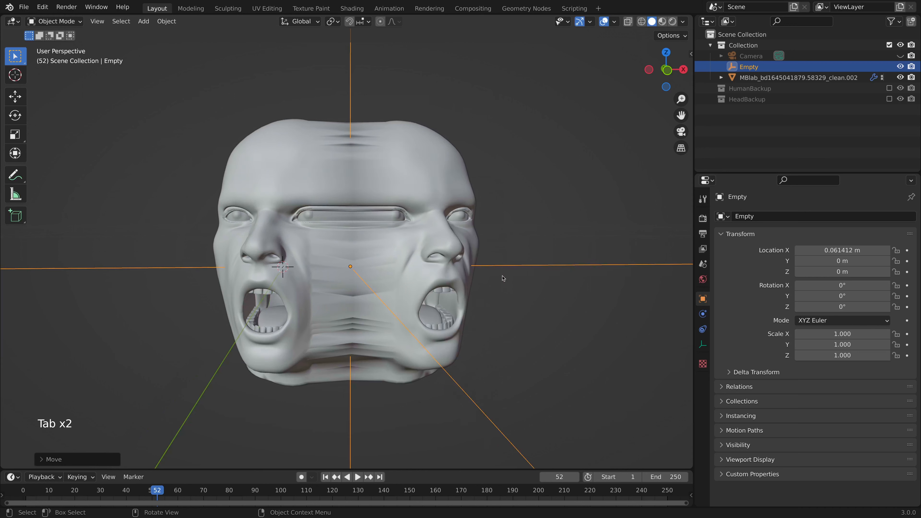
# Create a new collection under the Scene Collection and name it MirrorBackup.
pyautogui.click(532, 239)
pyautogui.rightClick(746, 132)
pyautogui.click(746, 133)
pyautogui.doubleClick(763, 110)
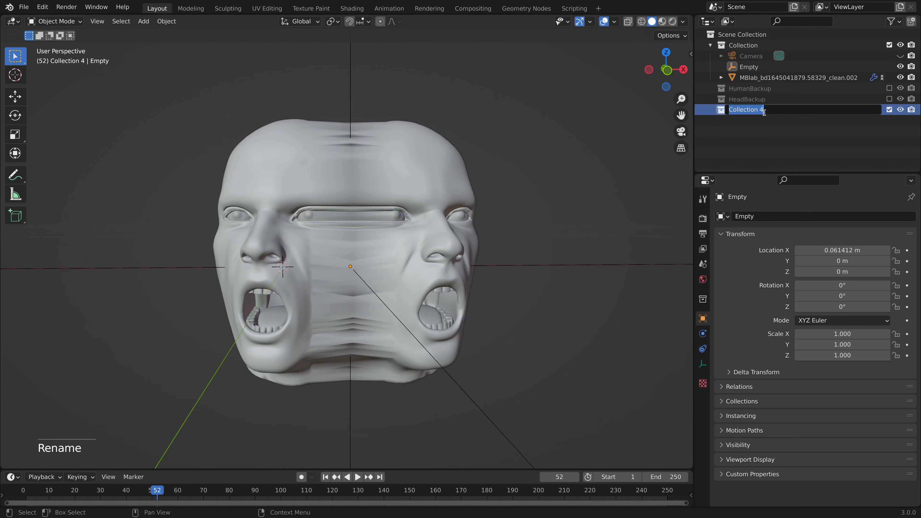
pyautogui.write('MirrorBackup')
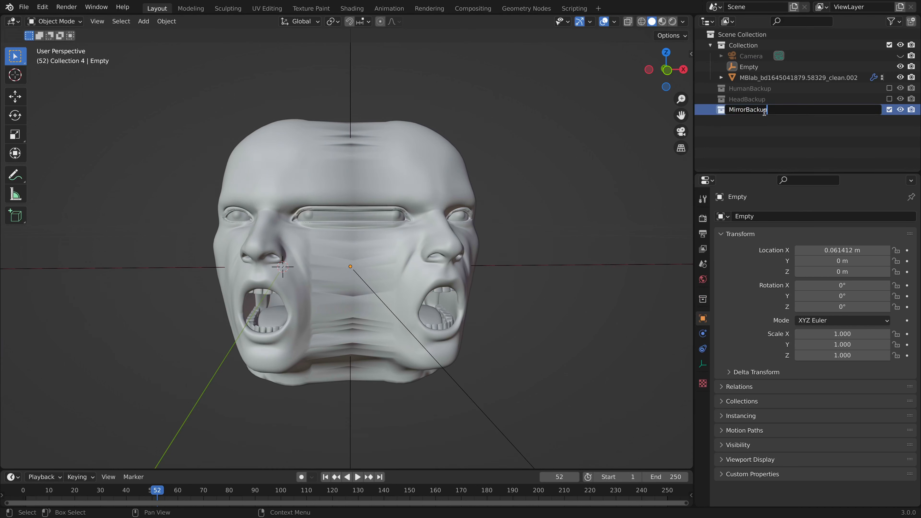
pyautogui.press('Return')
# Duplicate the mirrored head in place, move the copy and the Empty into MirrorBackup, and exclude that collection.
pyautogui.click(765, 78)
pyautogui.hotkey('shift', 'd')
pyautogui.rightClick(593, 208)
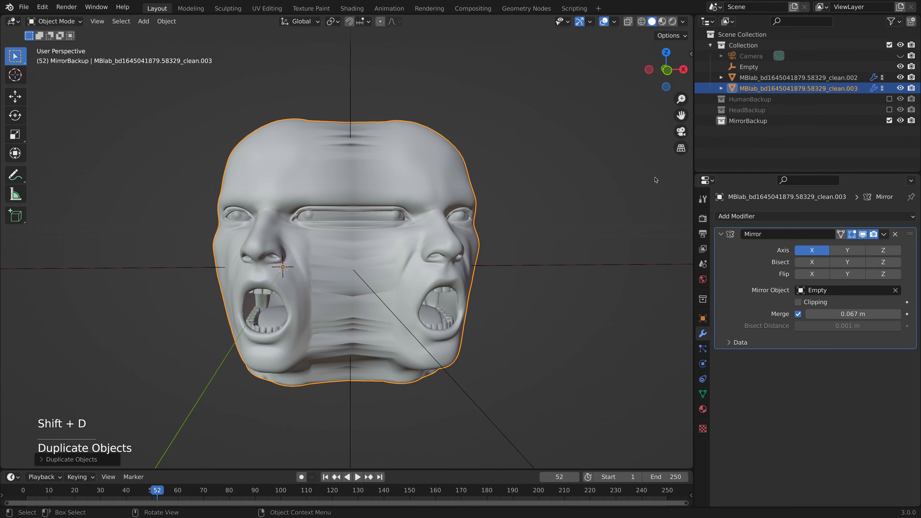
pyautogui.keyDown('super'); pyautogui.click(749, 68); pyautogui.keyUp('super')
pyautogui.moveTo(749, 87); pyautogui.dragTo(747, 121)
pyautogui.click(891, 99)
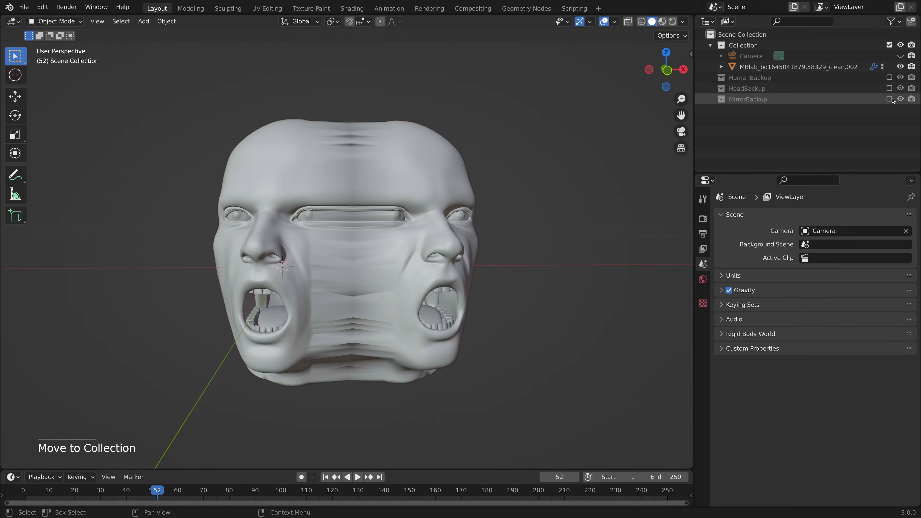
# Apply the Mirror modifier to the remaining two-faced head mesh.
pyautogui.click(874, 67)
pyautogui.click(883, 234)
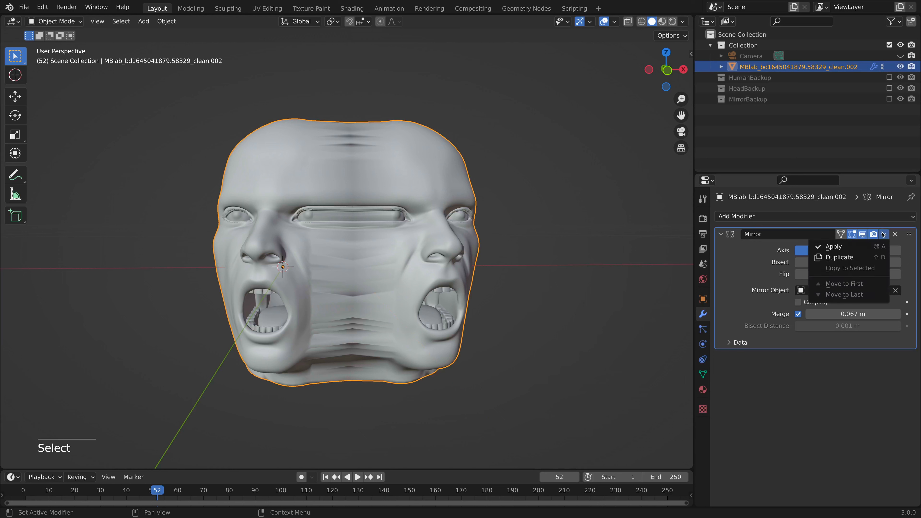
pyautogui.click(834, 247)
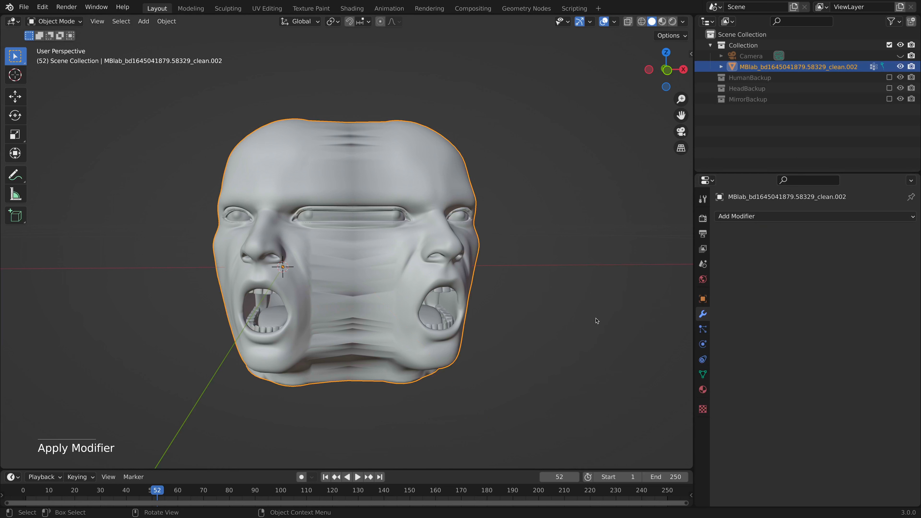
pyautogui.click(663, 23)
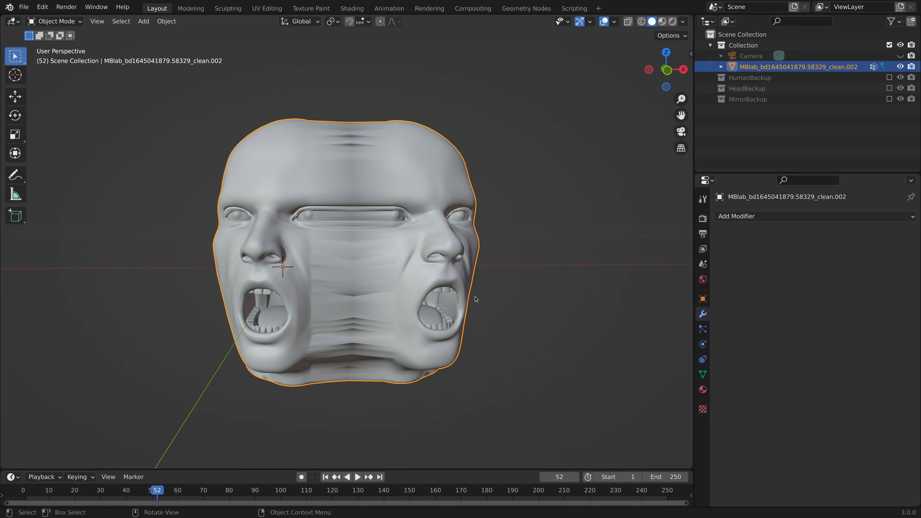
# In Edit Mode with X-ray enabled, select all vertices of the face on the +X side and rotate them slightly about local X.
pyautogui.press('Tab')
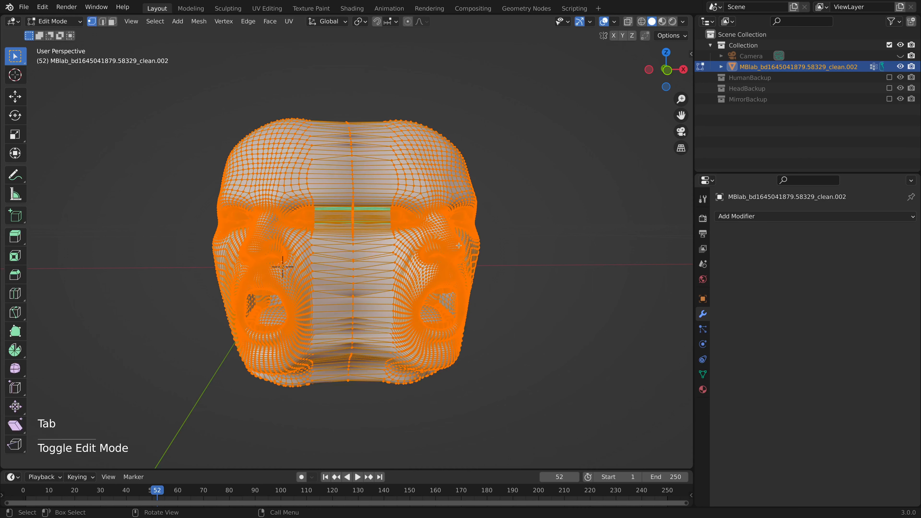
pyautogui.click(630, 22)
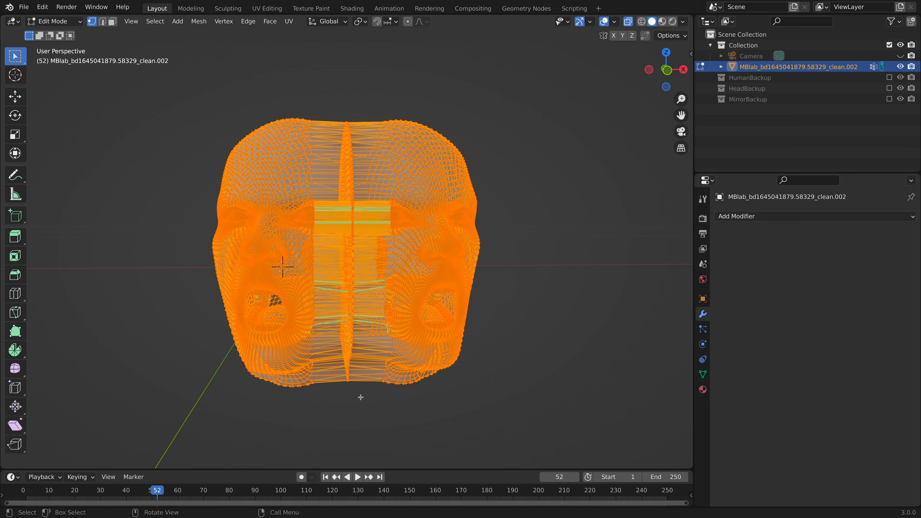
pyautogui.moveTo(360, 397); pyautogui.dragTo(543, 137)
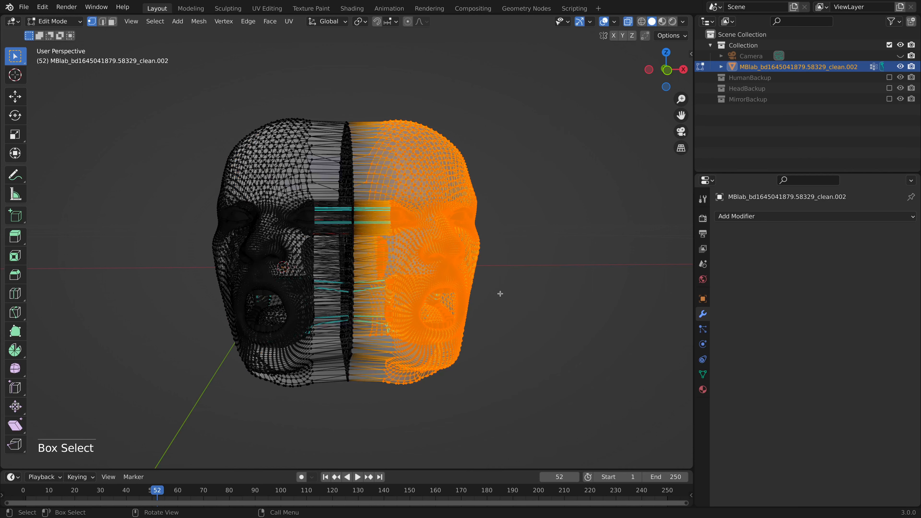
pyautogui.press('r')
pyautogui.press('x')
pyautogui.press('x')
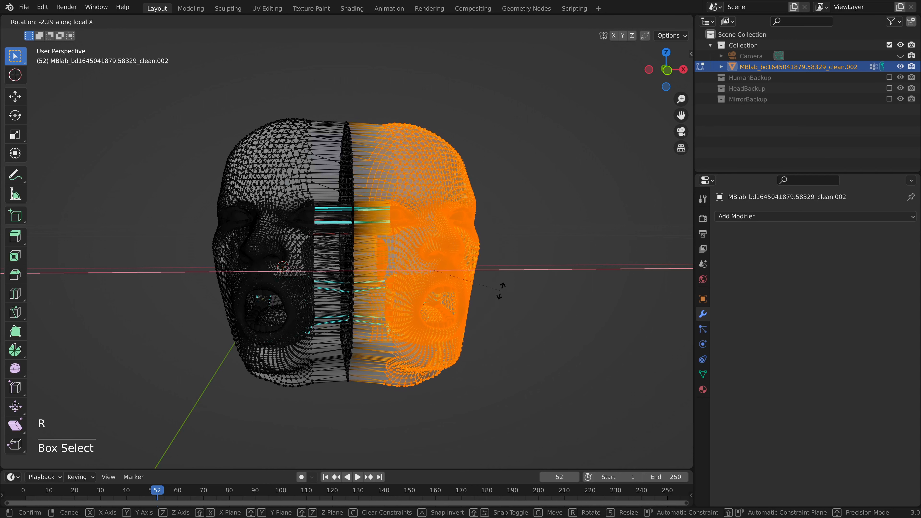
pyautogui.click(500, 286)
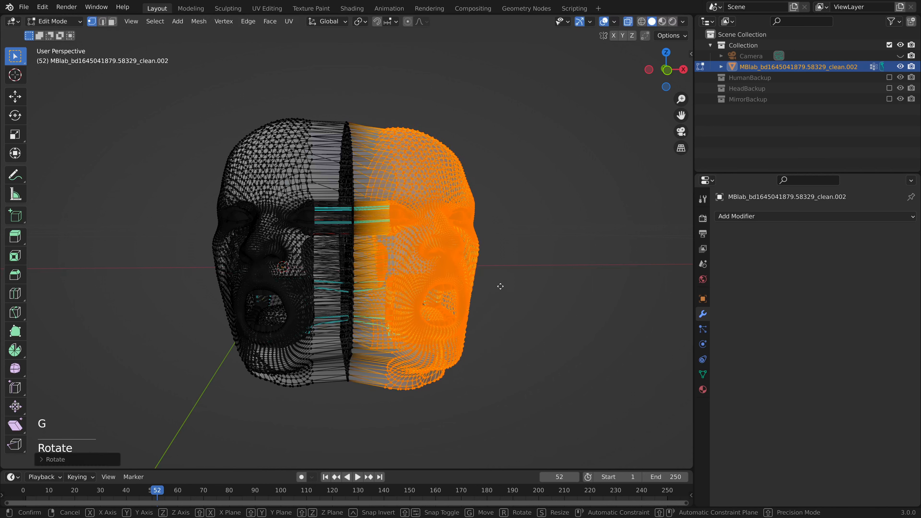
# Raise the selected face about 0.007 m along global Z and rotate it about 1.4 degrees around global Z.
pyautogui.press('g')
pyautogui.press('z')
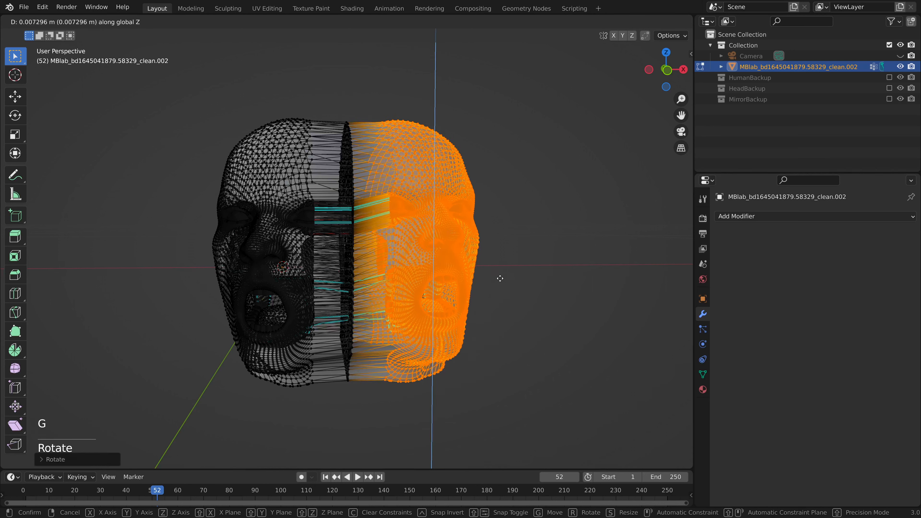
pyautogui.click(500, 280)
pyautogui.press('r')
pyautogui.press('z')
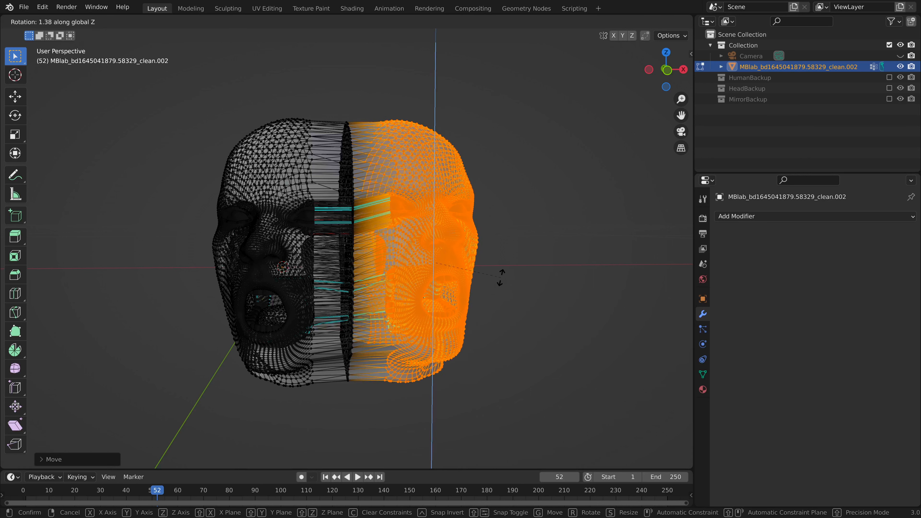
pyautogui.click(500, 278)
# Turn off X-ray and inspect the tilted two-faced head in Object Mode with Material Preview shading.
pyautogui.click(628, 21)
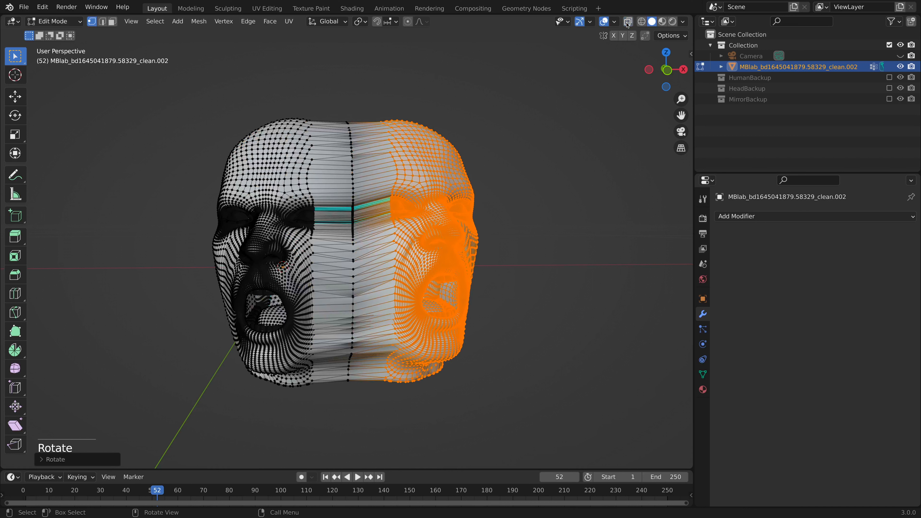
pyautogui.press('Tab')
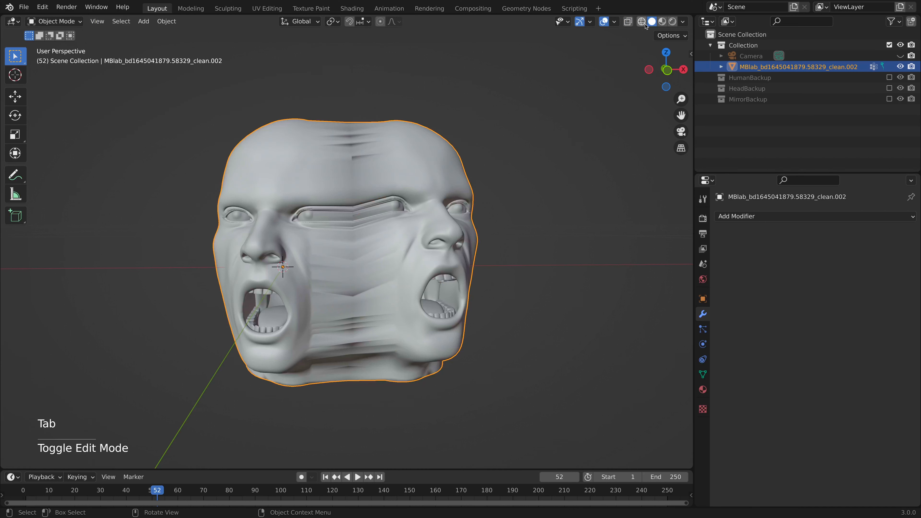
pyautogui.click(662, 21)
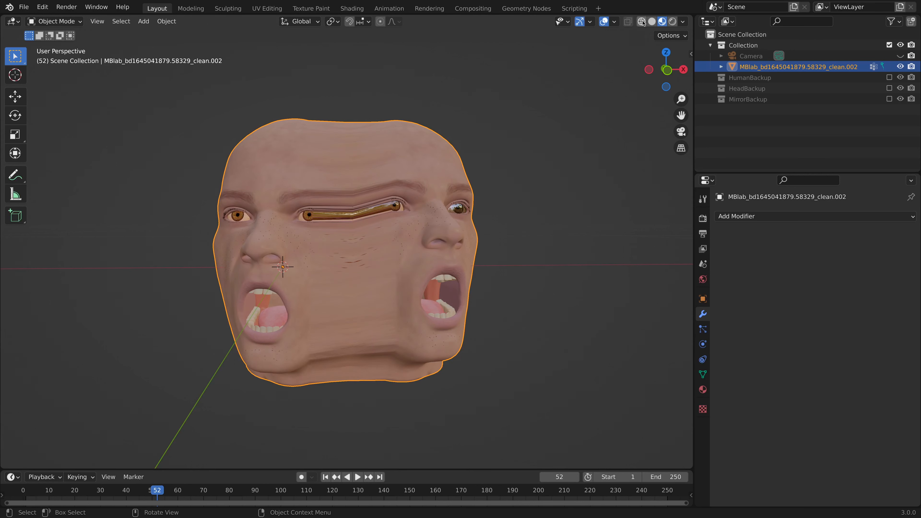
# Box-select the seam vertices in the middle of the stretched eye, enable Proportional Editing, and switch to Solid shading in Edit Mode.
pyautogui.press('Tab')
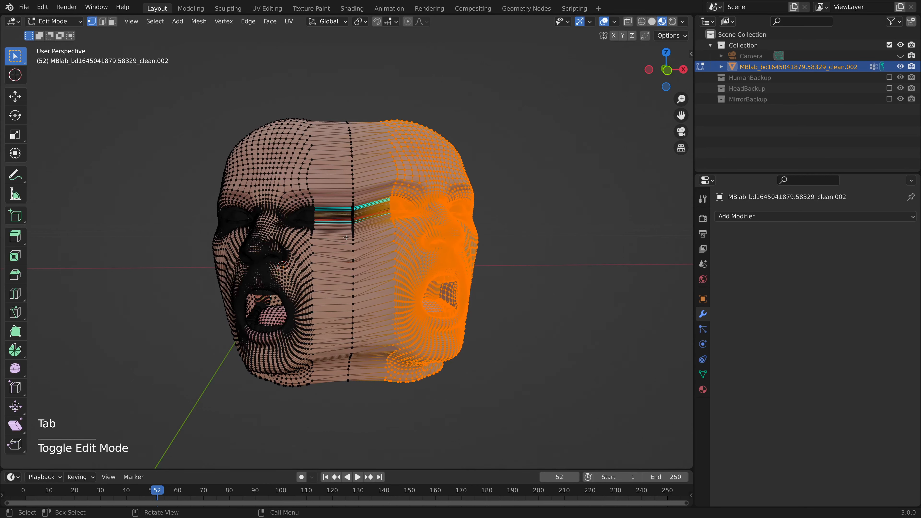
pyautogui.scroll(4, 347, 238)
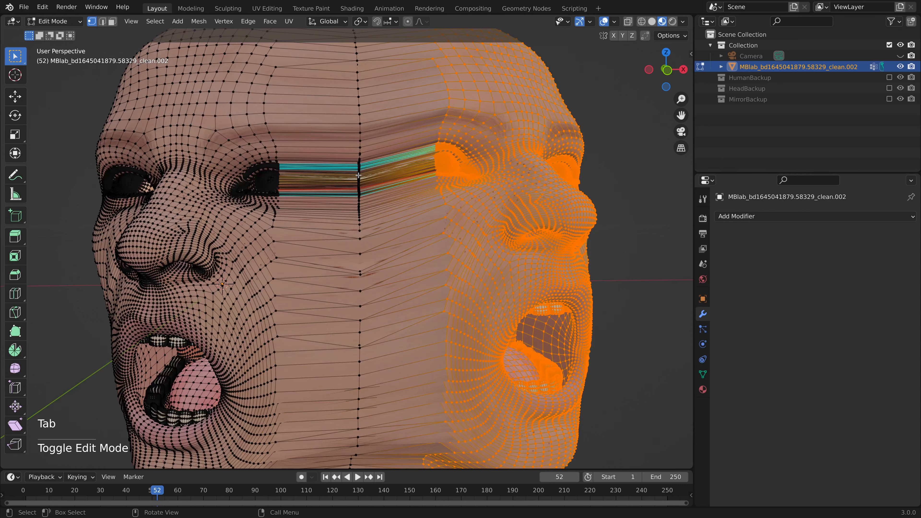
pyautogui.press('b')
pyautogui.moveTo(360, 182); pyautogui.dragTo(360, 194)
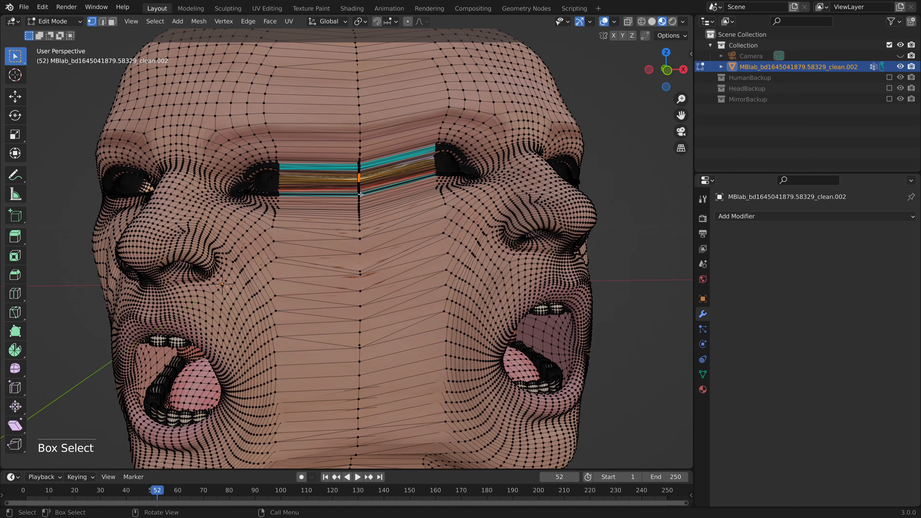
pyautogui.click(409, 21)
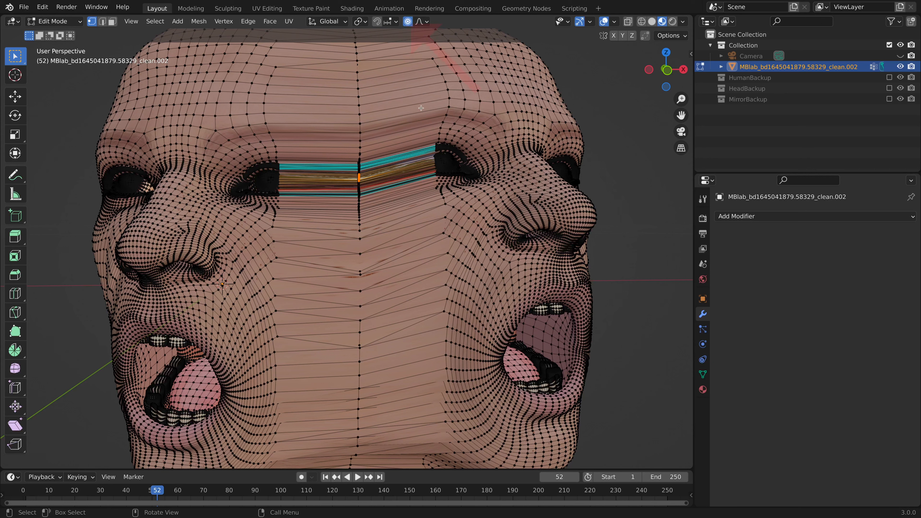
pyautogui.press('o')
pyautogui.press('o')
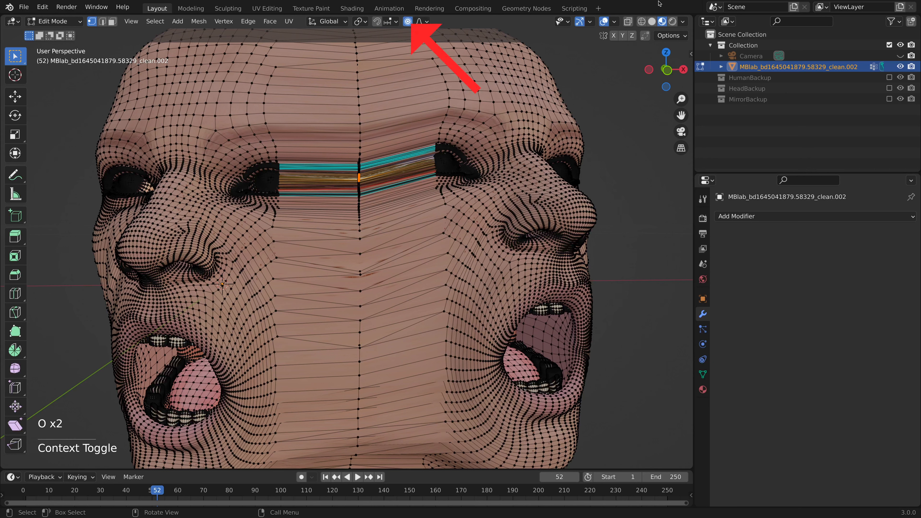
pyautogui.click(651, 21)
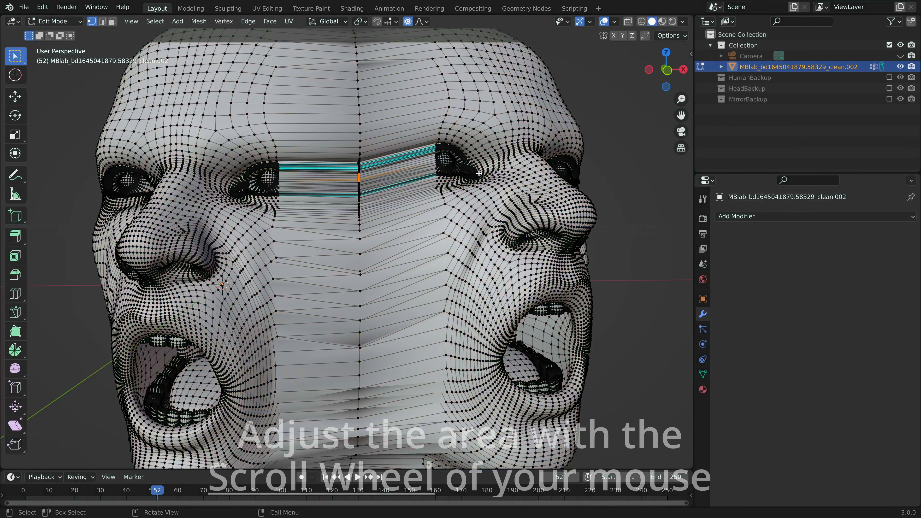
# Move the eye's seam vertices about 0.005 m up along global Z with a smooth proportional size of about 0.027 m.
pyautogui.press('g')
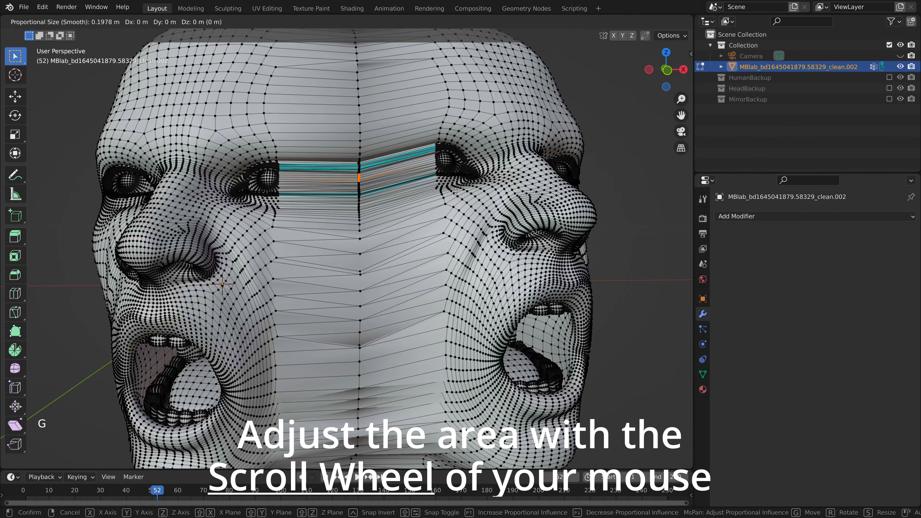
pyautogui.scroll(20, 455, 191)
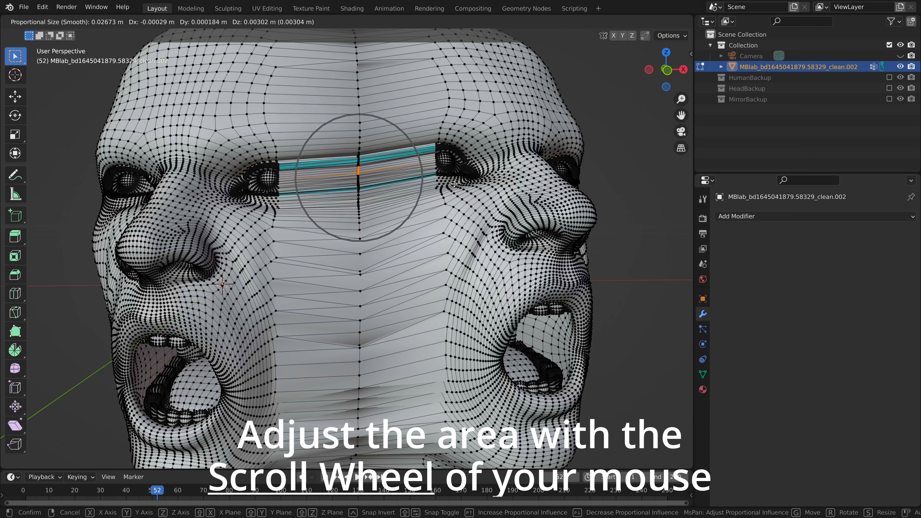
pyautogui.press('z')
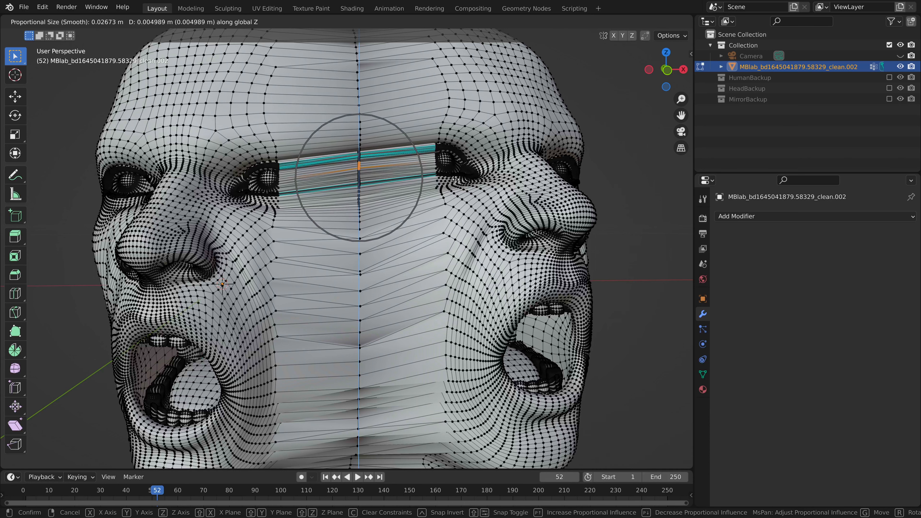
pyautogui.click(456, 179)
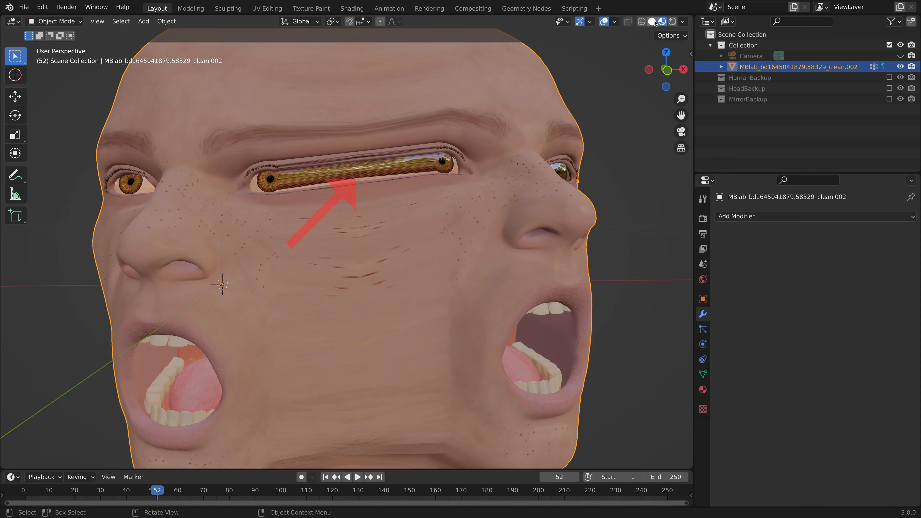
pyautogui.click(653, 21)
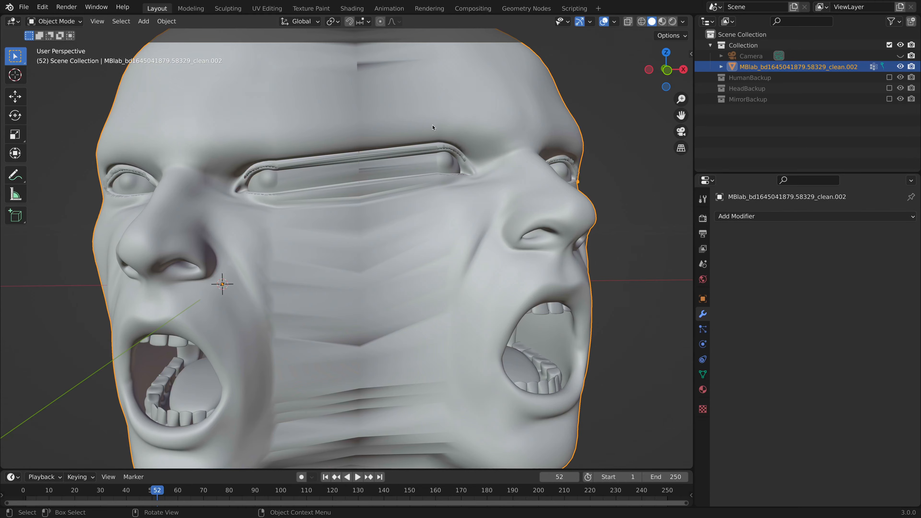
pyautogui.press('Tab')
pyautogui.scroll(4, 367, 185)
pyautogui.moveTo(386, 202); pyautogui.dragTo(402, 207, button='middle')
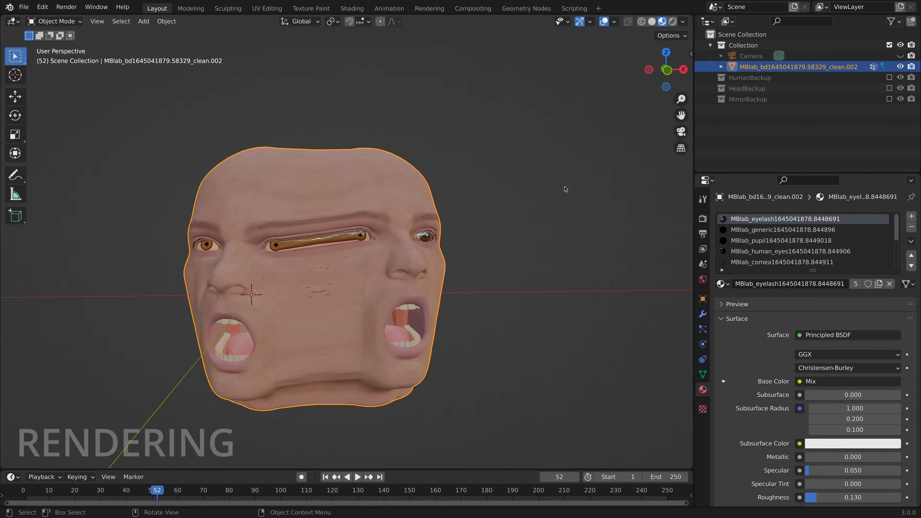
# Add a point light in the top view and place it behind the head, centred on it.
pyautogui.press('KP_7')
pyautogui.scroll(-10, 418, 409)
pyautogui.hotkey('shift', 'a')
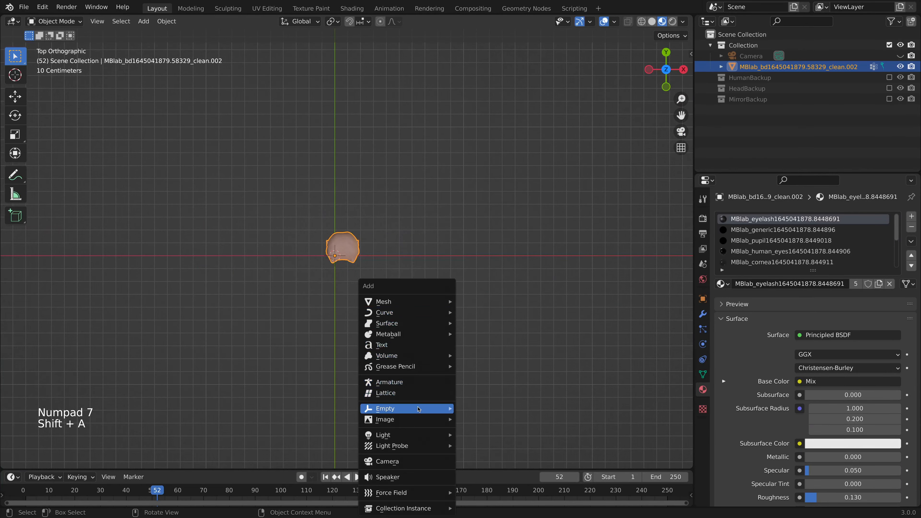
pyautogui.moveTo(425, 433)
pyautogui.click(471, 431)
pyautogui.press('g')
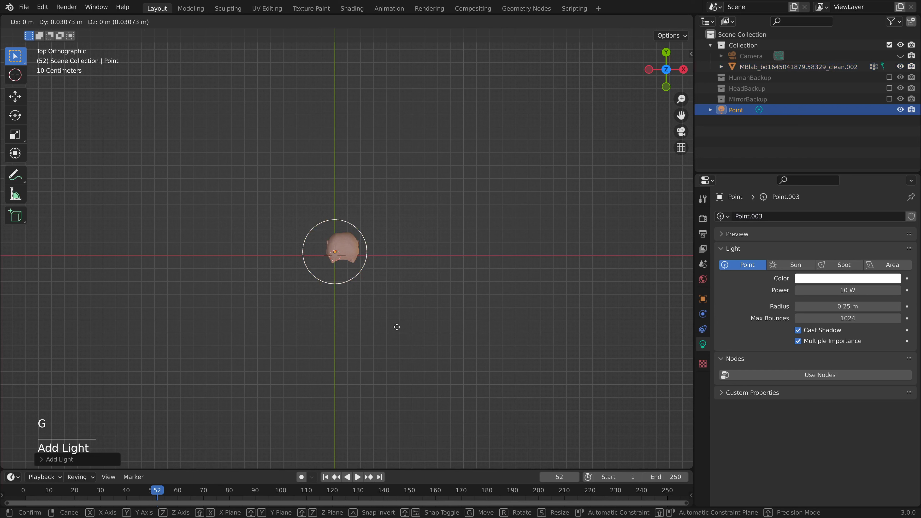
pyautogui.click(396, 273)
pyautogui.press('g')
pyautogui.click(405, 272)
# Duplicate the point light to the front of the head on the -X side, and copy that one about 1 m along global X.
pyautogui.hotkey('shift', 'd')
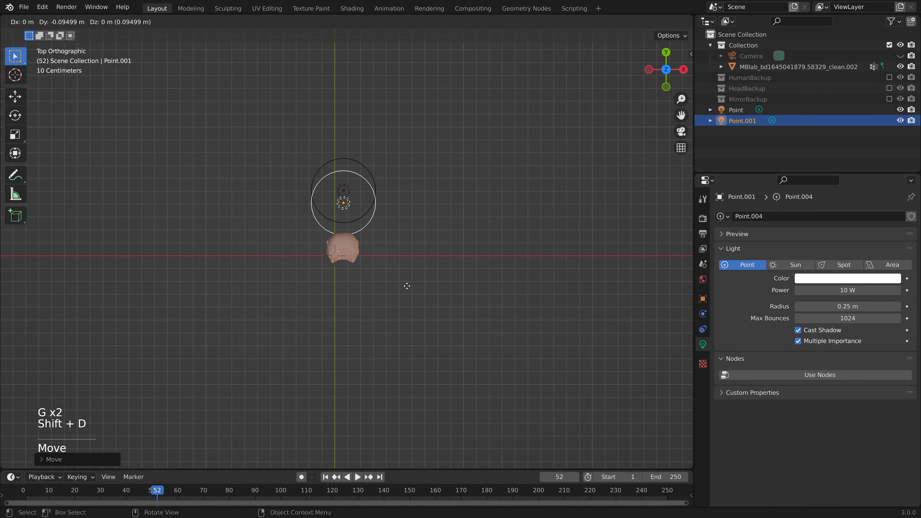
pyautogui.click(321, 417)
pyautogui.hotkey('shift', 'd')
pyautogui.press('x')
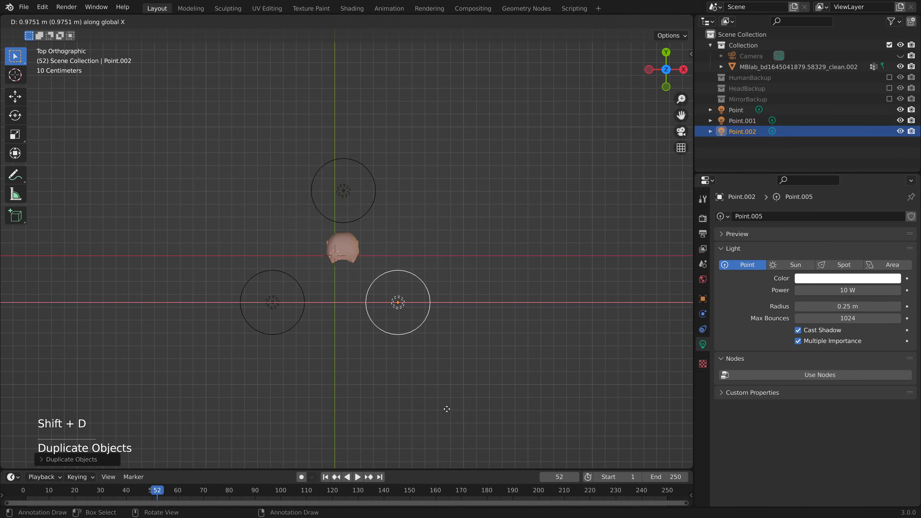
pyautogui.click(455, 409)
# Set the power of the front light on the +X side to 50 W and the one on the -X side to 15 W.
pyautogui.click(845, 291)
pyautogui.write('50')
pyautogui.press('Return')
pyautogui.click(290, 327)
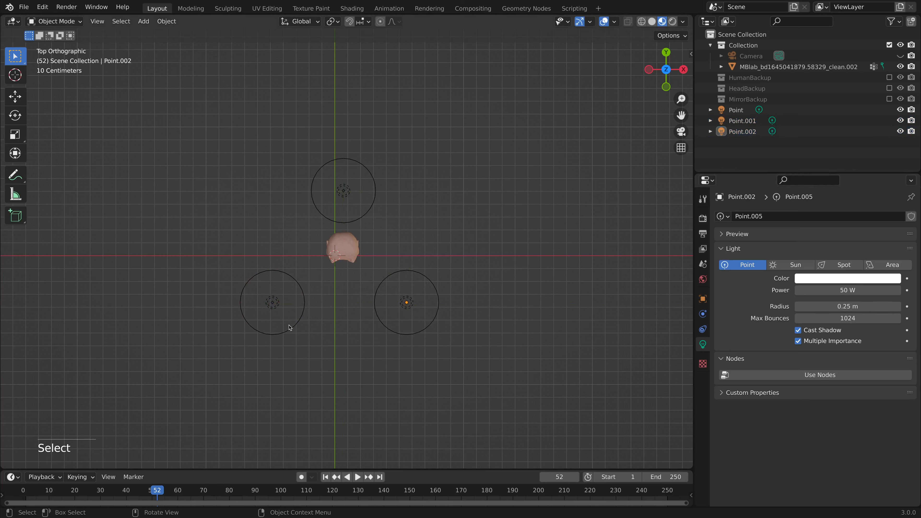
pyautogui.click(290, 328)
pyautogui.click(839, 286)
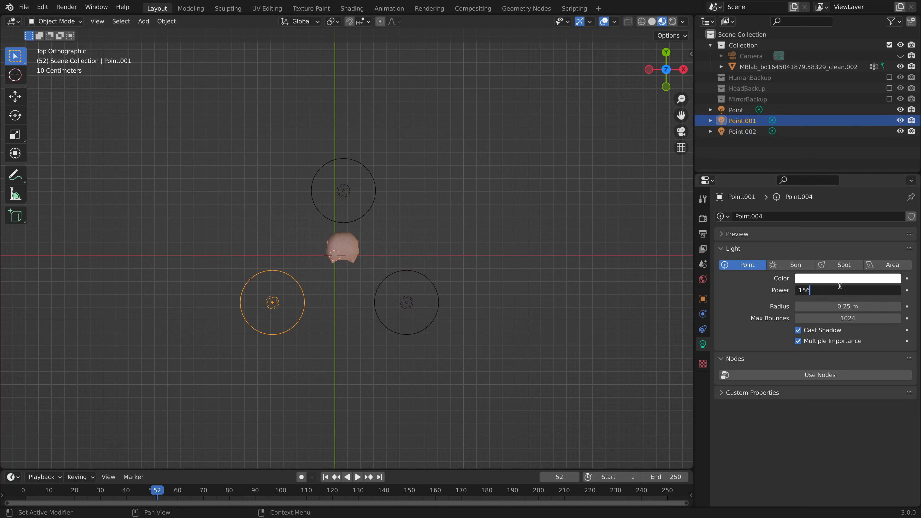
pyautogui.write('156')
pyautogui.press('BackSpace')
pyautogui.press('Return')
# Set the power of the point light behind the head to 20 W.
pyautogui.click(349, 206)
pyautogui.click(353, 220)
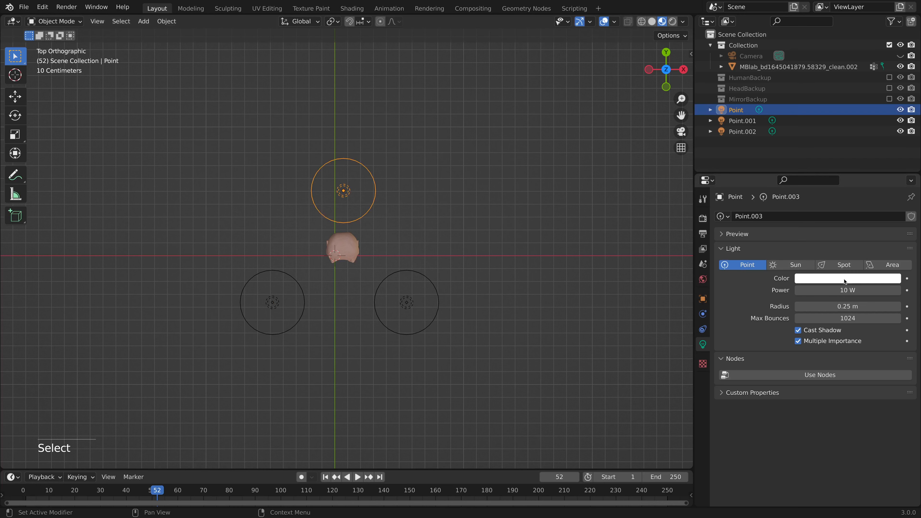
pyautogui.click(847, 290)
pyautogui.write('20')
pyautogui.press('Return')
# Check the lighting on the head in Rendered shading, from the front and through the camera.
pyautogui.moveTo(590, 276); pyautogui.dragTo(553, 196, button='middle')
pyautogui.scroll(6, 552, 195)
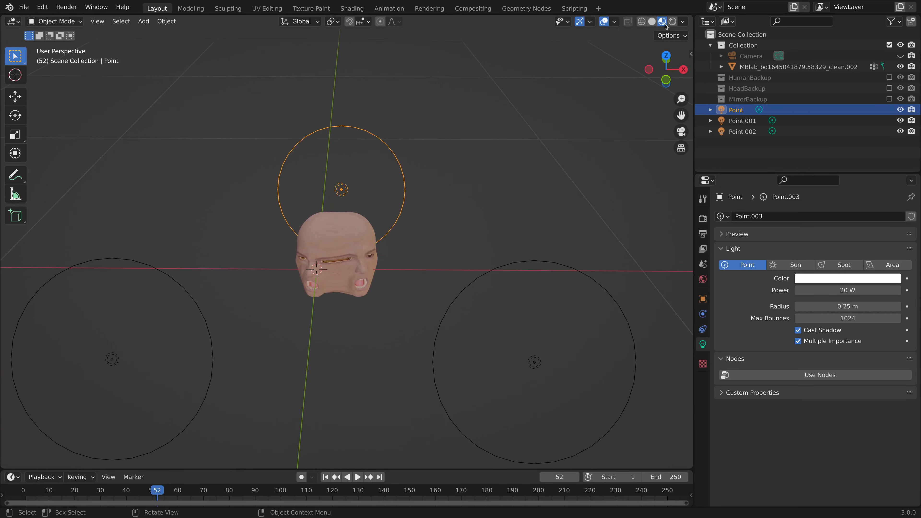
pyautogui.click(672, 21)
pyautogui.moveTo(516, 260); pyautogui.dragTo(509, 223, button='middle')
pyautogui.moveTo(477, 267); pyautogui.dragTo(444, 275, button='middle')
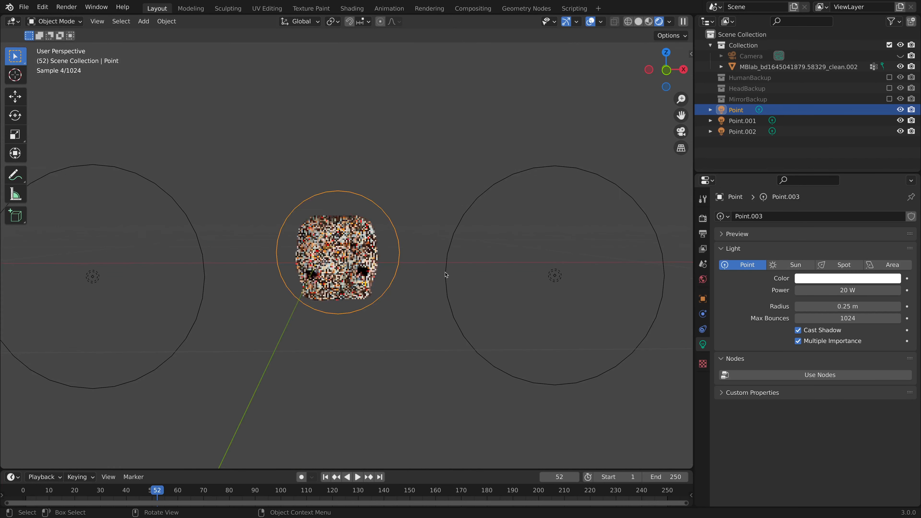
pyautogui.press('KP_0')
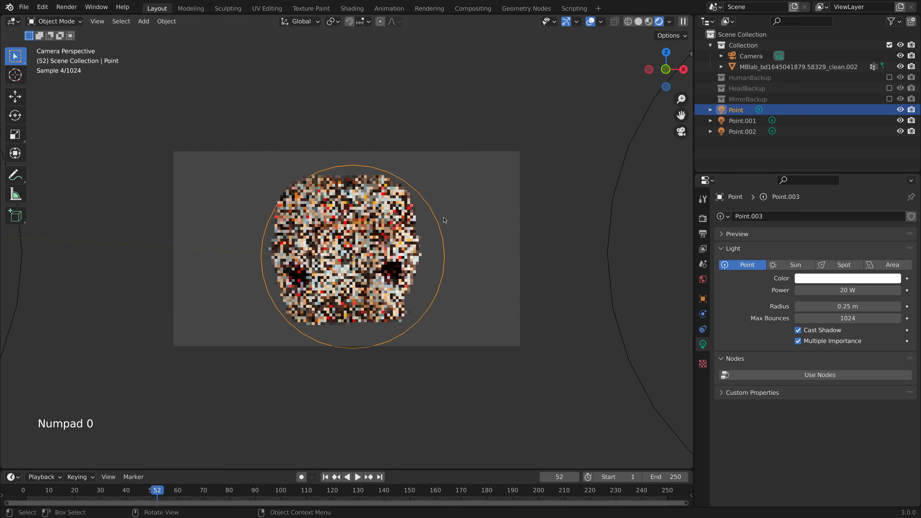
pyautogui.click(491, 135)
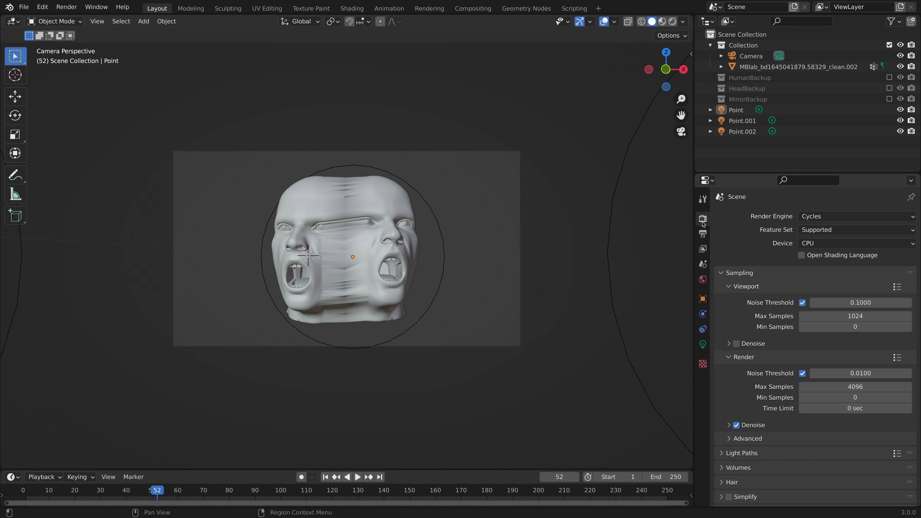
# Set the Cycles final render's maximum samples to 128.
pyautogui.click(851, 386)
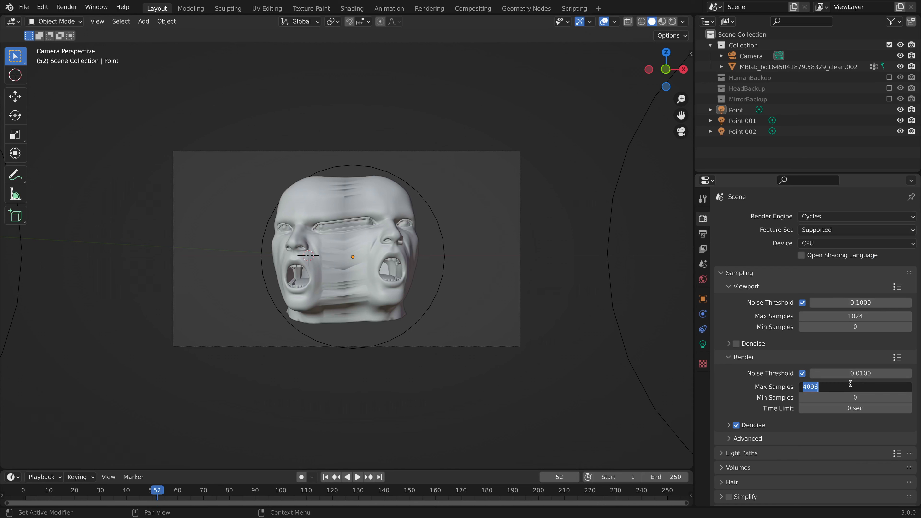
pyautogui.write('128')
pyautogui.press('Return')
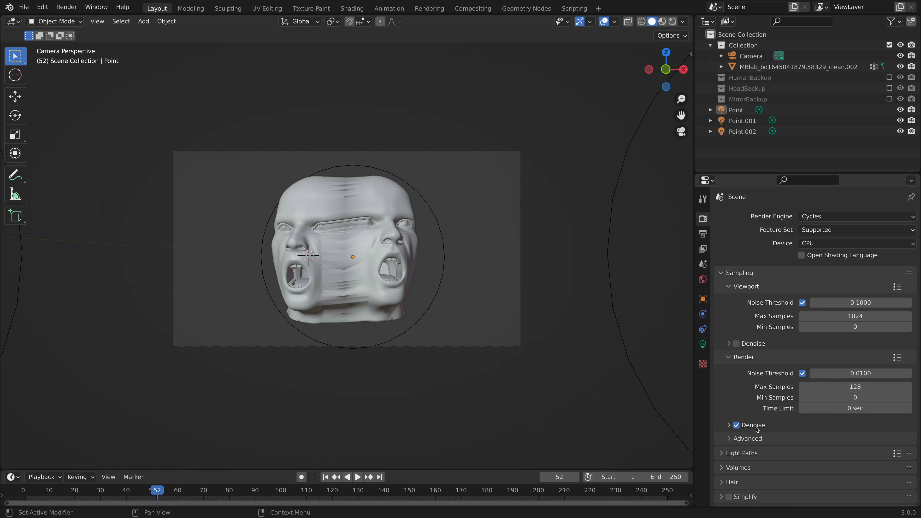
# Enable a transparent film background in the Cycles render settings.
pyautogui.scroll(-5, 757, 429)
pyautogui.click(720, 433)
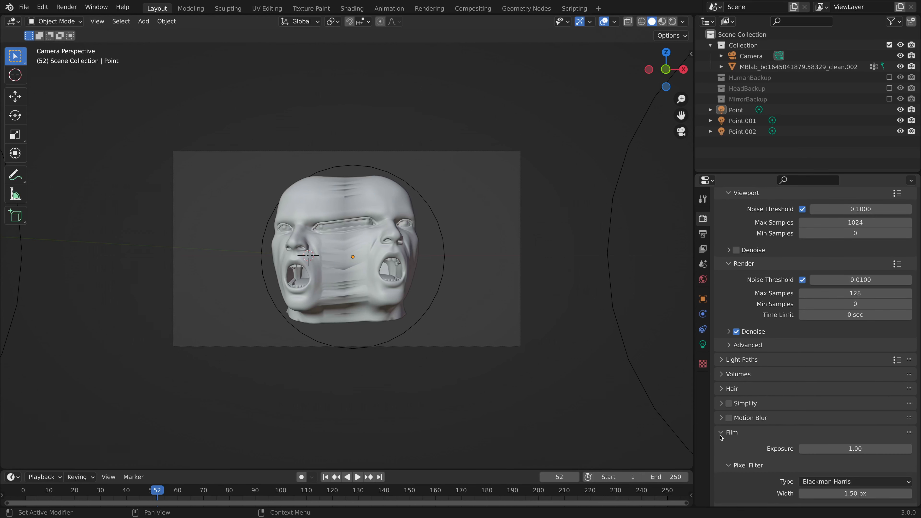
pyautogui.scroll(-5, 728, 435)
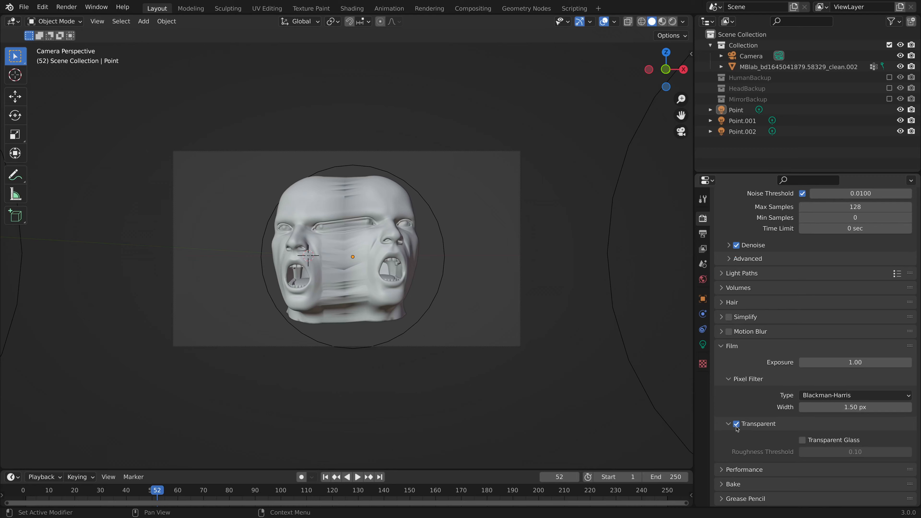
pyautogui.scroll(9, 741, 404)
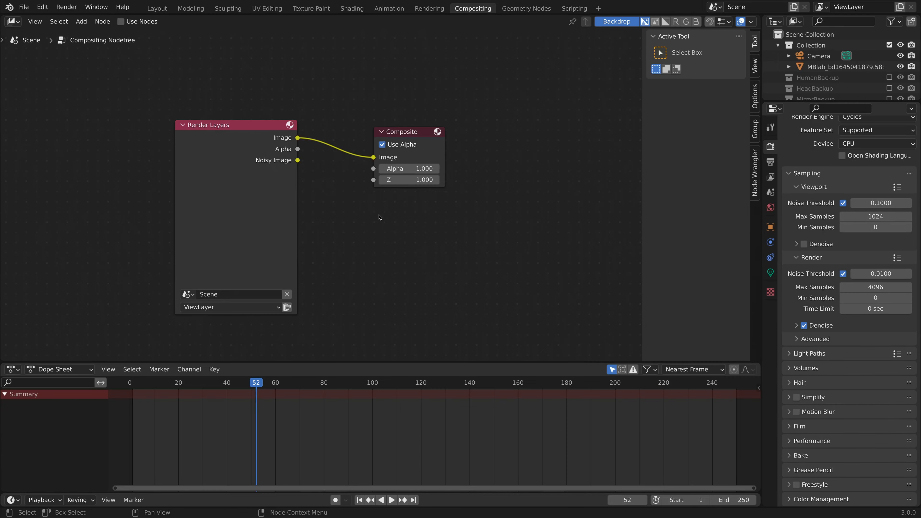
# Enable compositing nodes for the scene and split off an Image Editor beside the compositor.
pyautogui.click(122, 22)
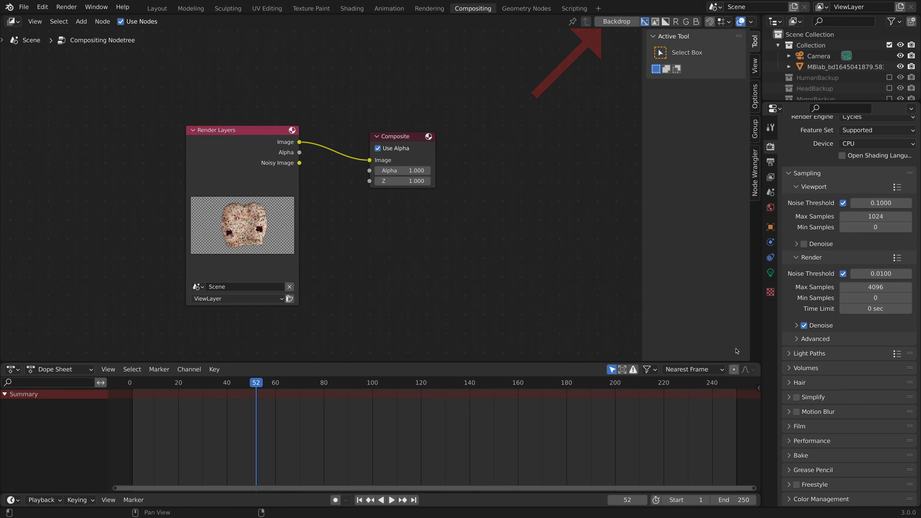
pyautogui.moveTo(758, 360); pyautogui.dragTo(393, 336)
pyautogui.click(406, 22)
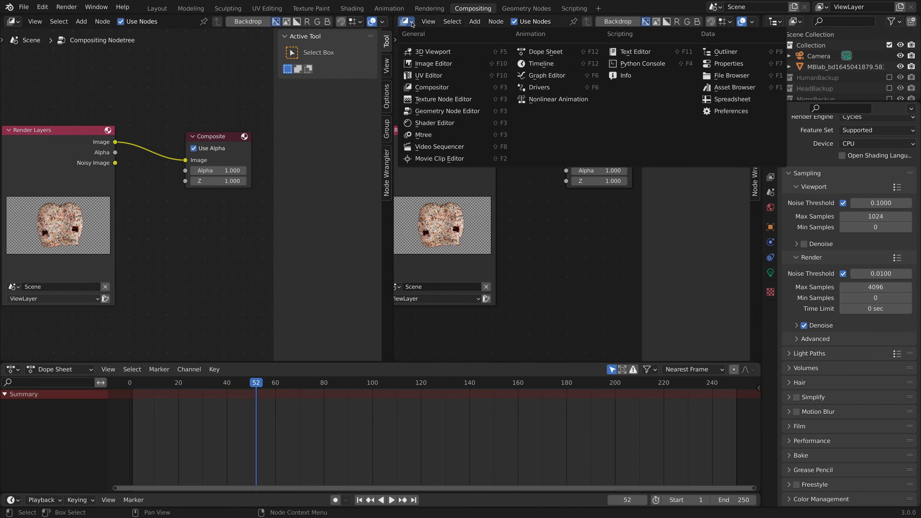
pyautogui.click(431, 65)
# Show the Viewer Node image in the Image Editor and hide the compositor's sidebar.
pyautogui.click(530, 21)
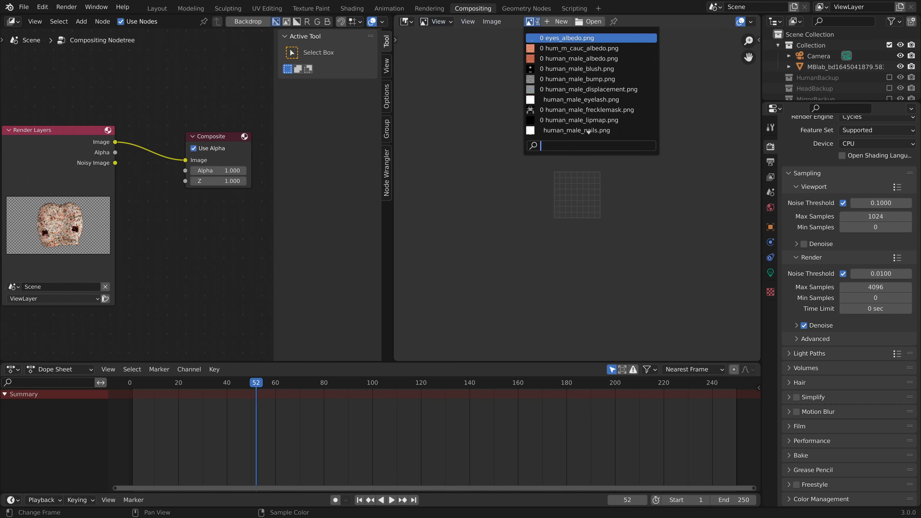
pyautogui.write('view')
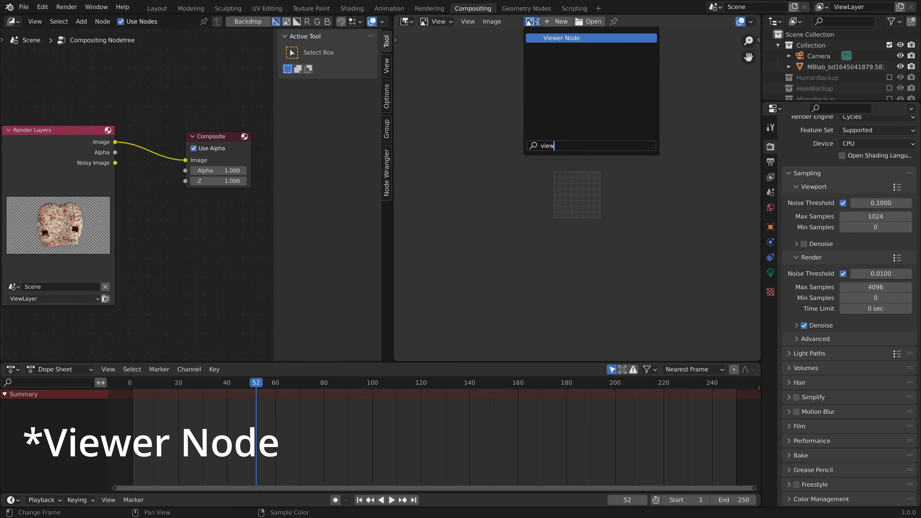
pyautogui.press('Return')
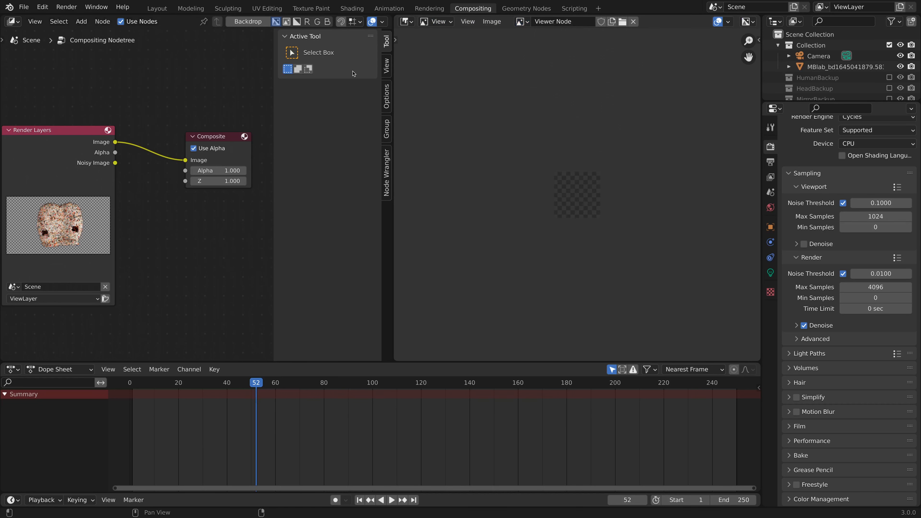
pyautogui.press('n')
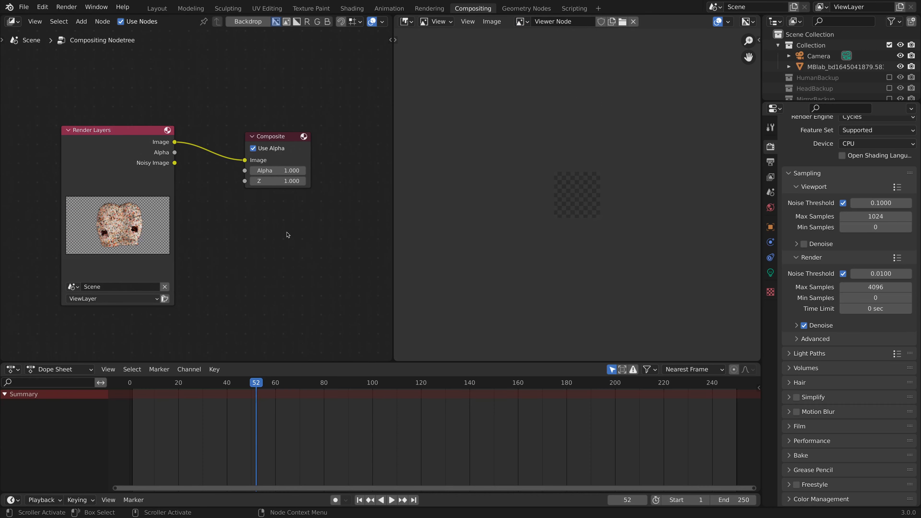
# Add a Viewer node below the Composite node and feed it the Render Layers image.
pyautogui.hotkey('shift', 'a')
pyautogui.write('vie')
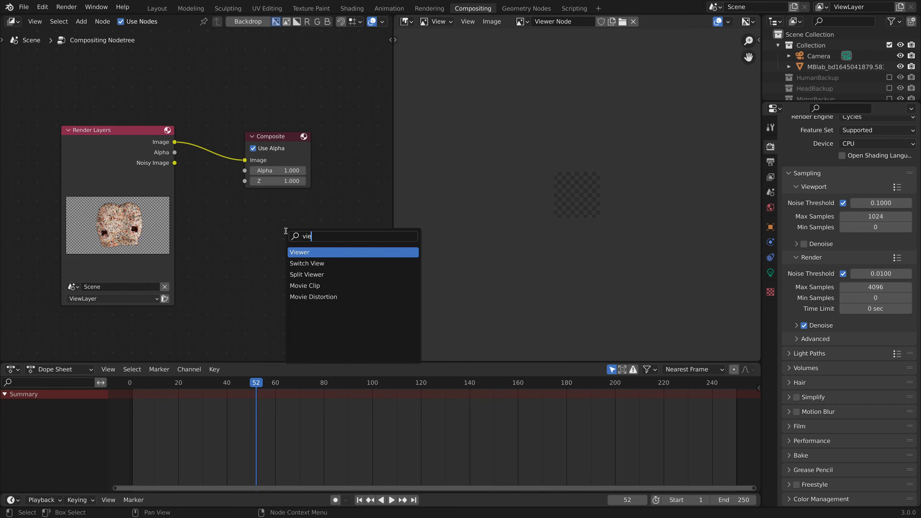
pyautogui.press('Return')
pyautogui.click(240, 183)
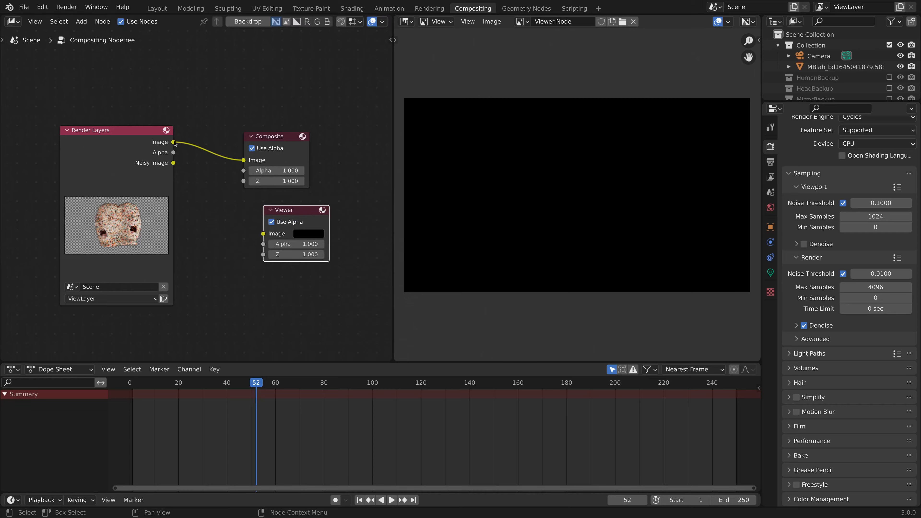
pyautogui.moveTo(175, 143); pyautogui.dragTo(262, 234)
pyautogui.moveTo(323, 229); pyautogui.dragTo(308, 227)
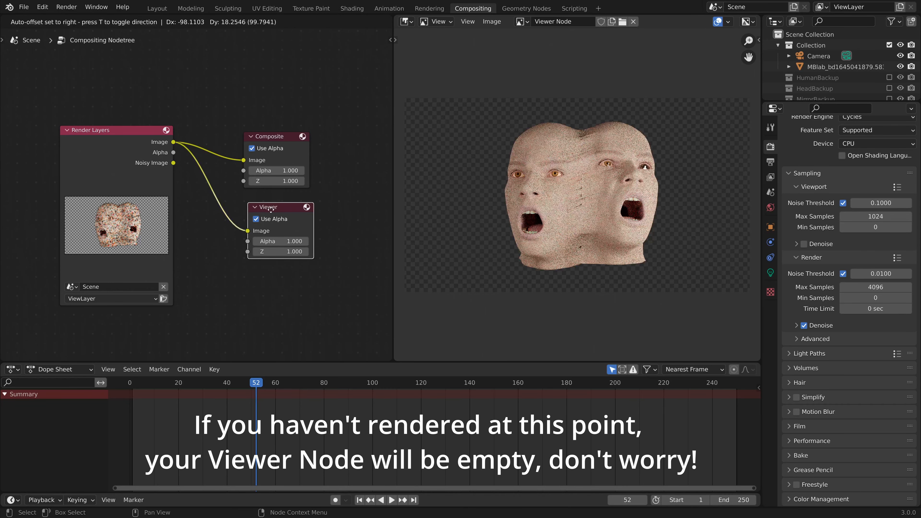
# Save the blend file, render the current frame and close the render window.
pyautogui.press('super+s')
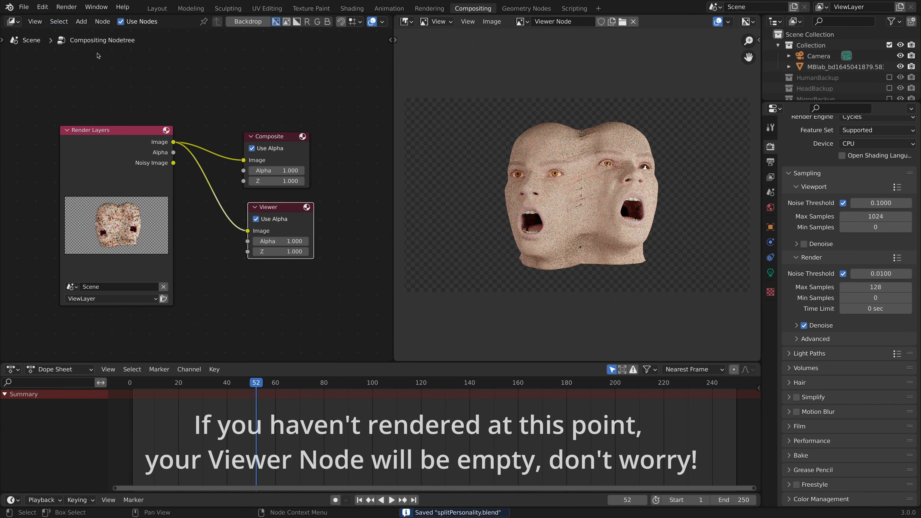
pyautogui.click(66, 7)
pyautogui.click(94, 30)
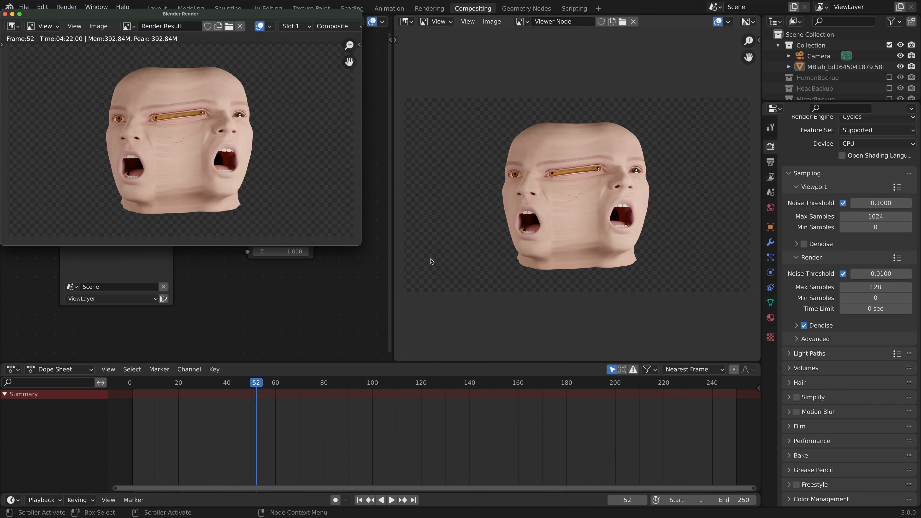
pyautogui.click(5, 13)
# Add an Ellipse Mask node and place it below the Render Layers node.
pyautogui.hotkey('shift', 'a')
pyautogui.write('ell')
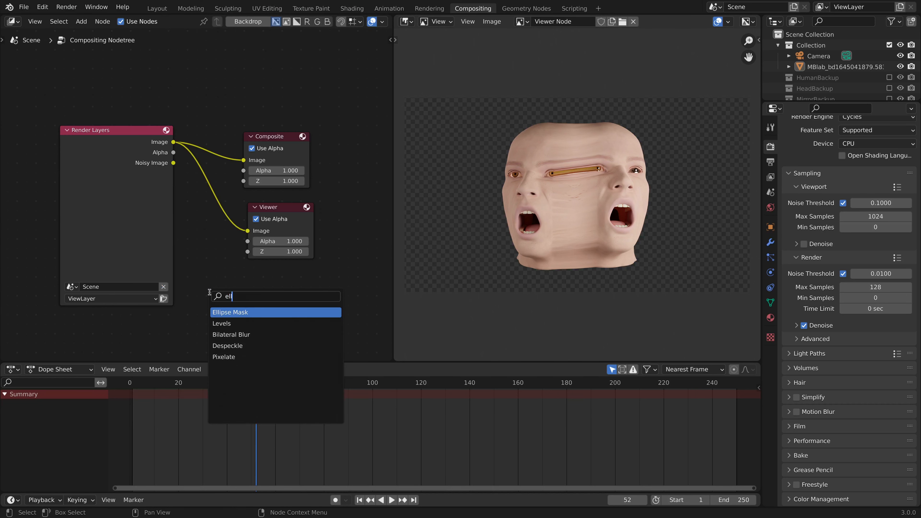
pyautogui.press('Return')
pyautogui.scroll(-2, 179, 324)
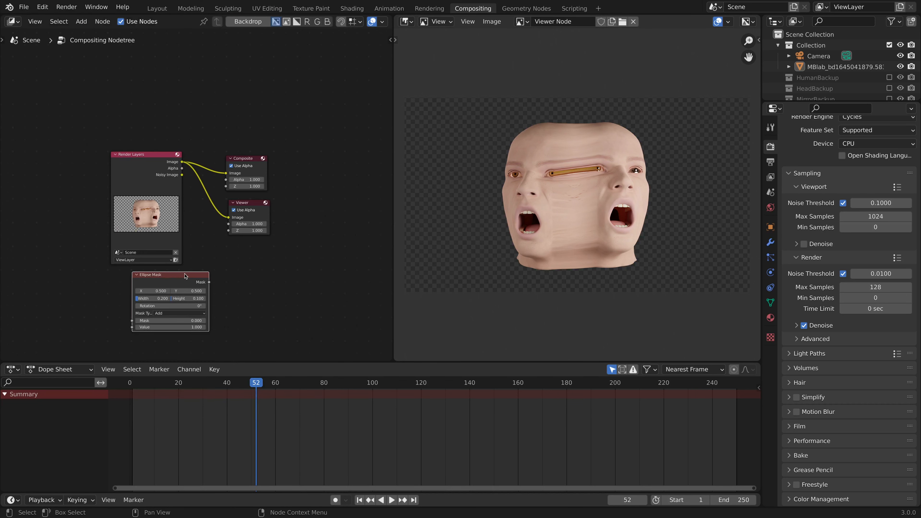
pyautogui.moveTo(196, 274); pyautogui.dragTo(178, 275)
pyautogui.moveTo(243, 259); pyautogui.dragTo(195, 215, button='middle')
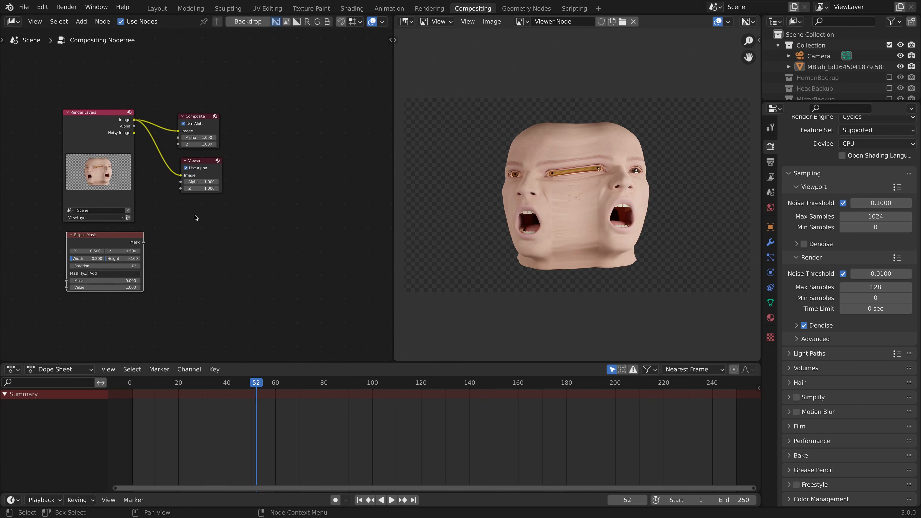
# Check in the add-on preferences whether Node Wrangler is enabled, searching for "node".
pyautogui.click(40, 13)
pyautogui.click(63, 172)
pyautogui.click(345, 71)
pyautogui.write('node')
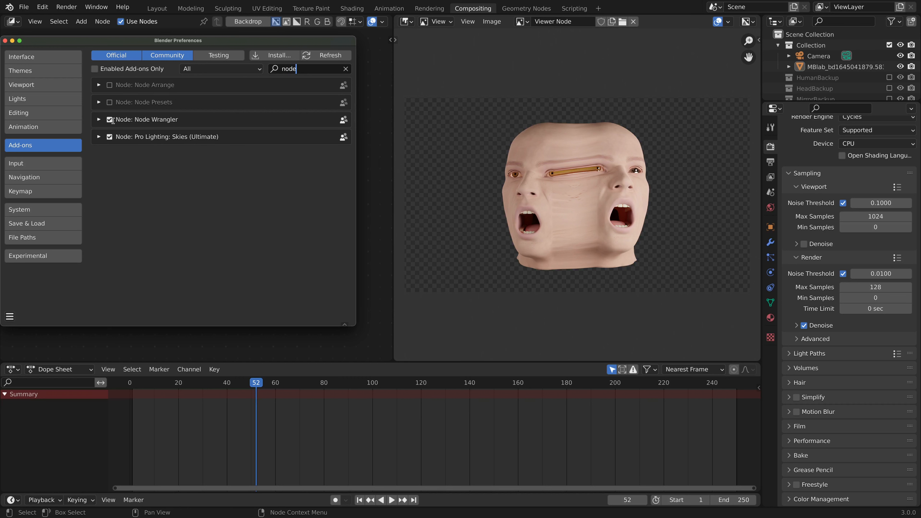
pyautogui.click(6, 41)
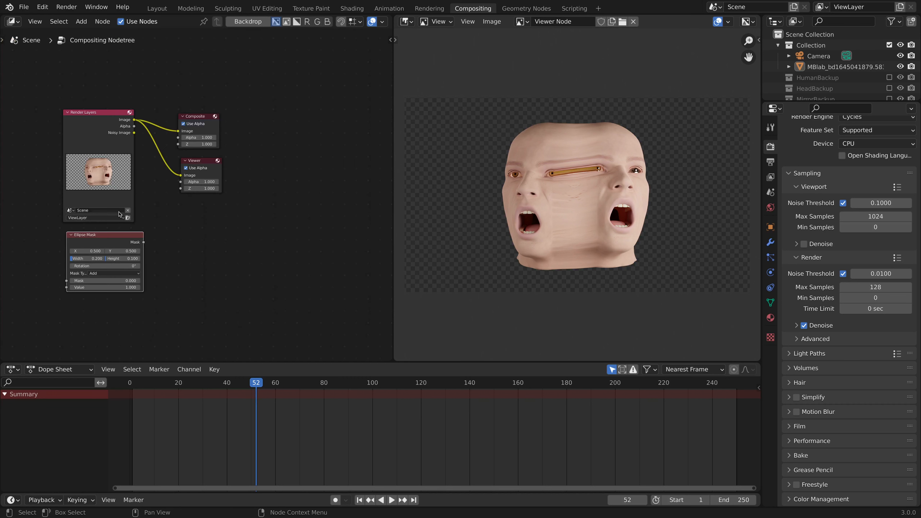
# Preview the Ellipse Mask in the Viewer and set its width to 0.9 and height to 0.4.
pyautogui.keyDown('ctrl'); pyautogui.keyDown('shift'); pyautogui.click(117, 239); pyautogui.keyUp('shift'); pyautogui.keyUp('ctrl')
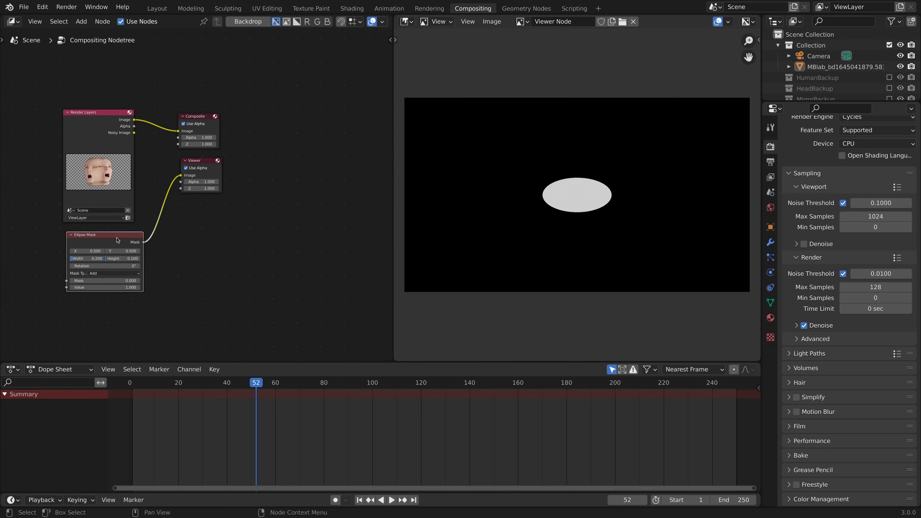
pyautogui.click(93, 259)
pyautogui.write('9')
pyautogui.press('Return')
pyautogui.click(111, 260)
pyautogui.write('.4')
pyautogui.press('Return')
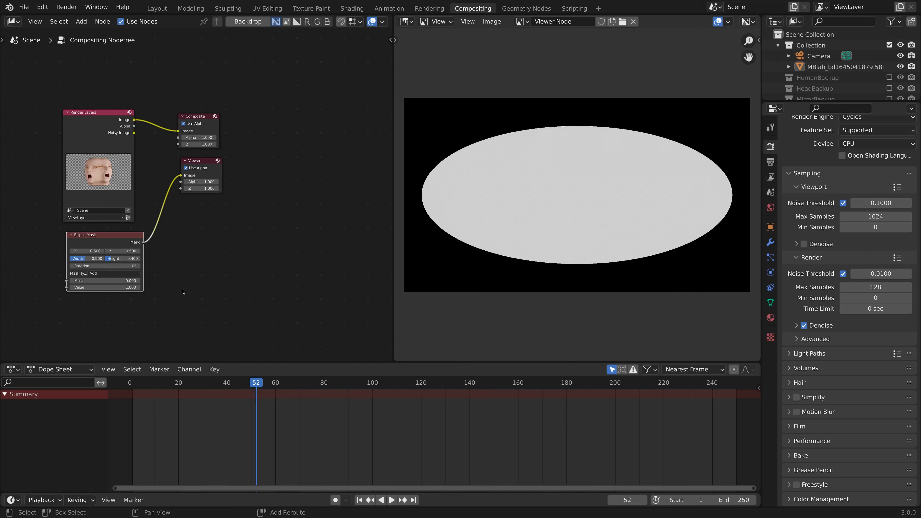
# Insert a Blur node between the Ellipse Mask and the Viewer.
pyautogui.hotkey('shift', 'a')
pyautogui.click(182, 290)
pyautogui.write('bl')
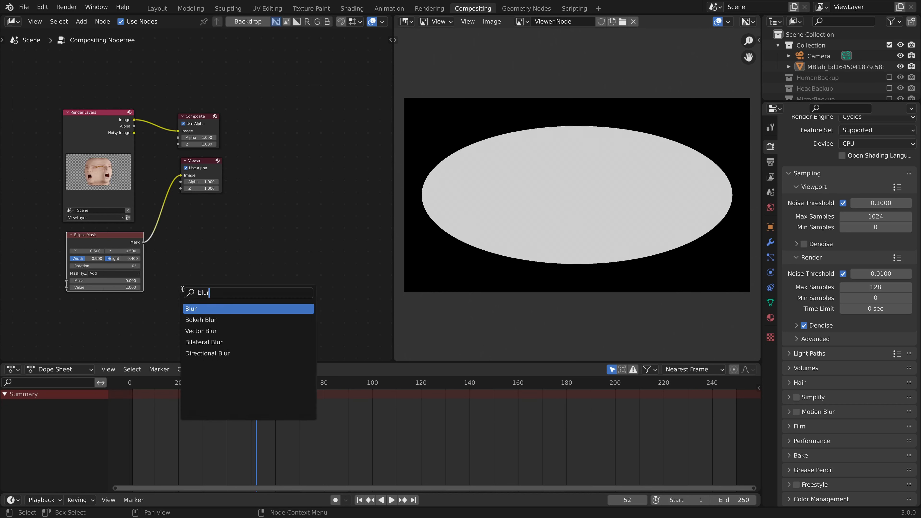
pyautogui.write('ur')
pyautogui.press('Return')
pyautogui.click(169, 232)
# Set the Blur node to Fast Gaussian with relative size, 20% in both X and Y.
pyautogui.click(177, 246)
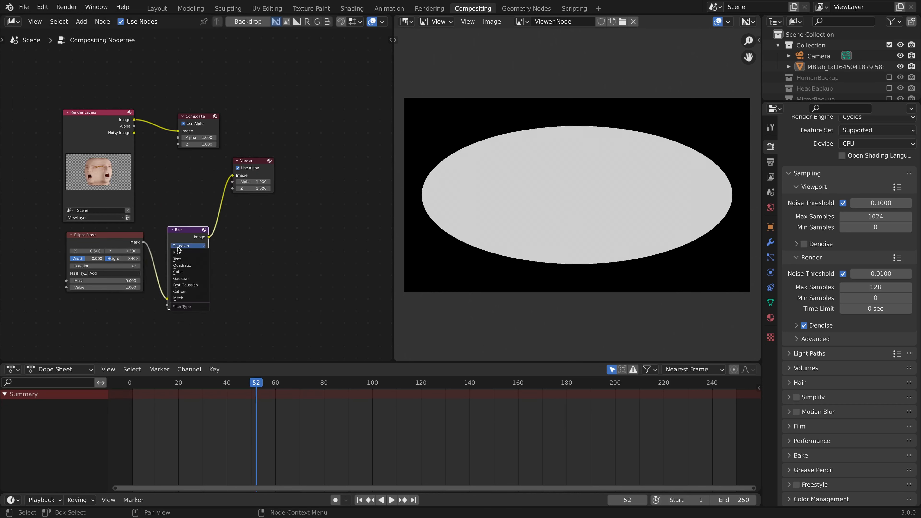
pyautogui.click(193, 286)
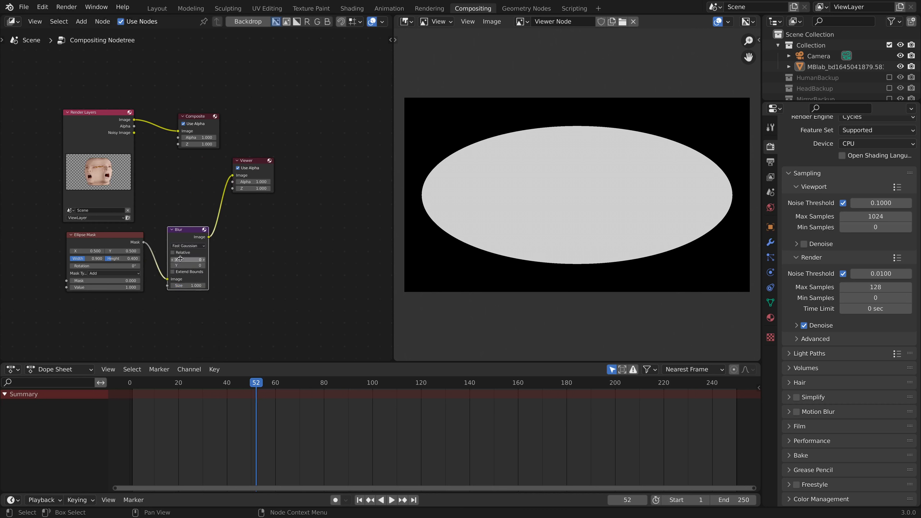
pyautogui.click(173, 253)
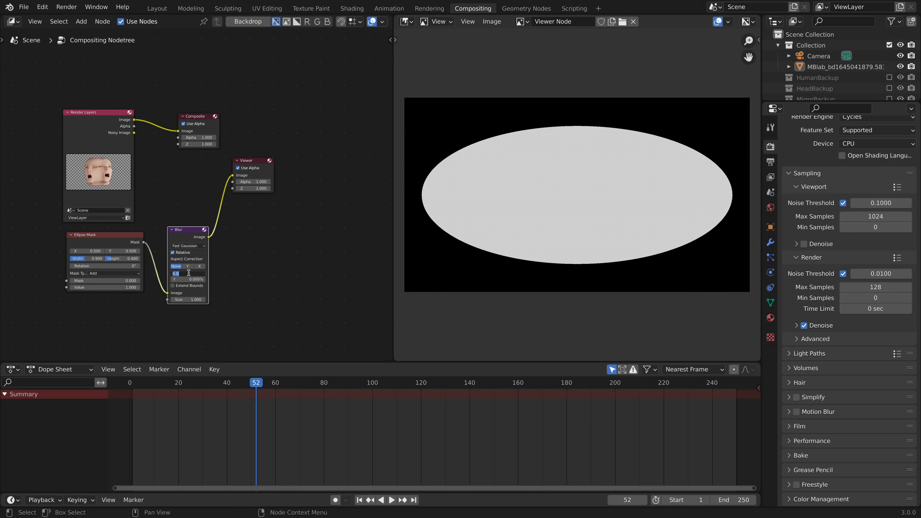
pyautogui.click(189, 272)
pyautogui.write('20')
pyautogui.press('Tab')
pyautogui.write('2')
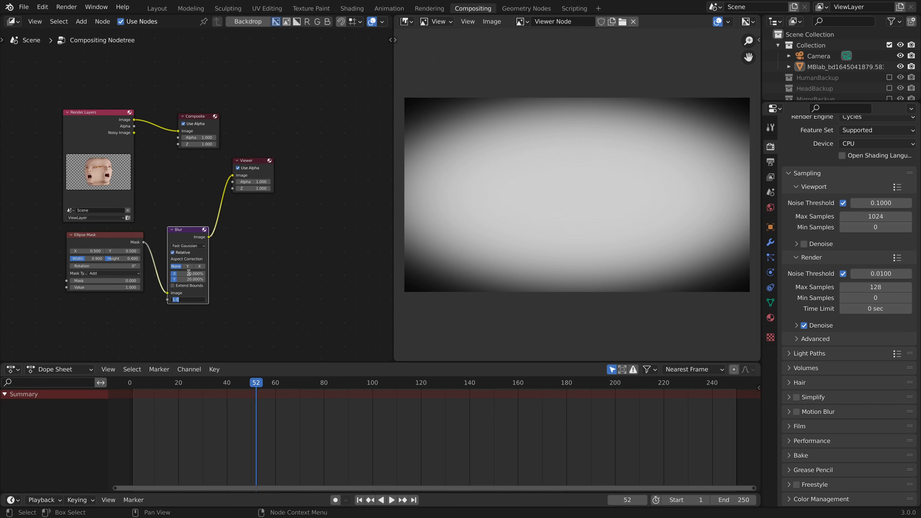
pyautogui.write('A')
pyautogui.click(250, 214)
# Insert an Alpha Over node between the Blur and the Viewer.
pyautogui.hotkey('shift', 'a')
pyautogui.click(251, 214)
pyautogui.write('alp')
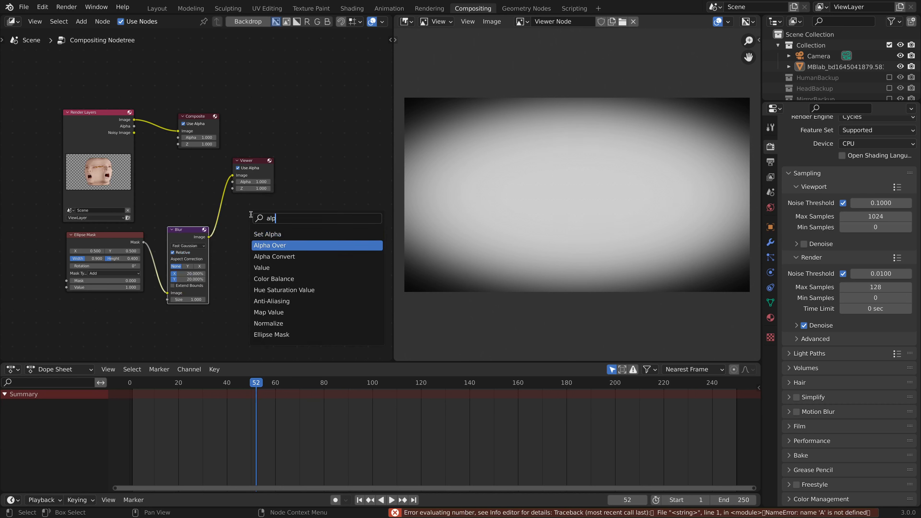
pyautogui.click(269, 245)
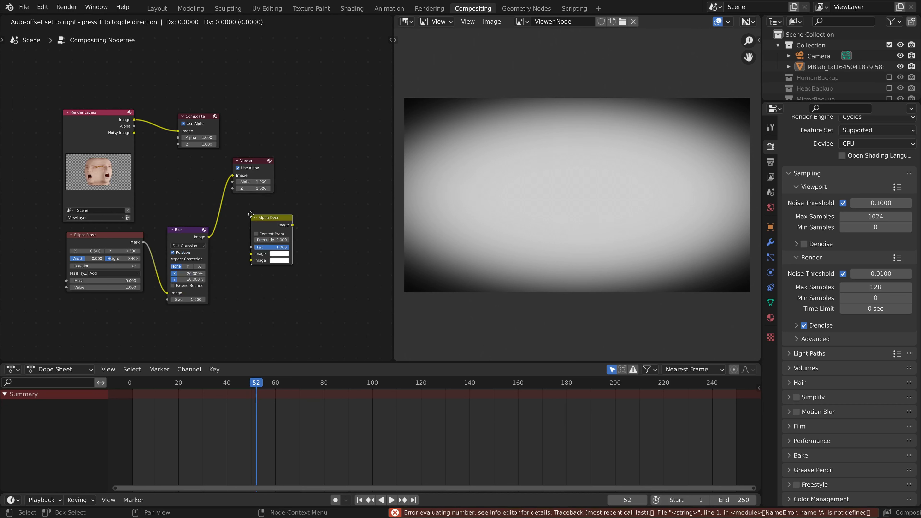
pyautogui.click(253, 217)
# Link the Render Layers image to Alpha Over's second image input and Alpha Over's output to the Composite node.
pyautogui.moveTo(151, 130); pyautogui.dragTo(232, 239)
pyautogui.moveTo(196, 116); pyautogui.dragTo(325, 109)
pyautogui.moveTo(274, 203); pyautogui.dragTo(308, 124)
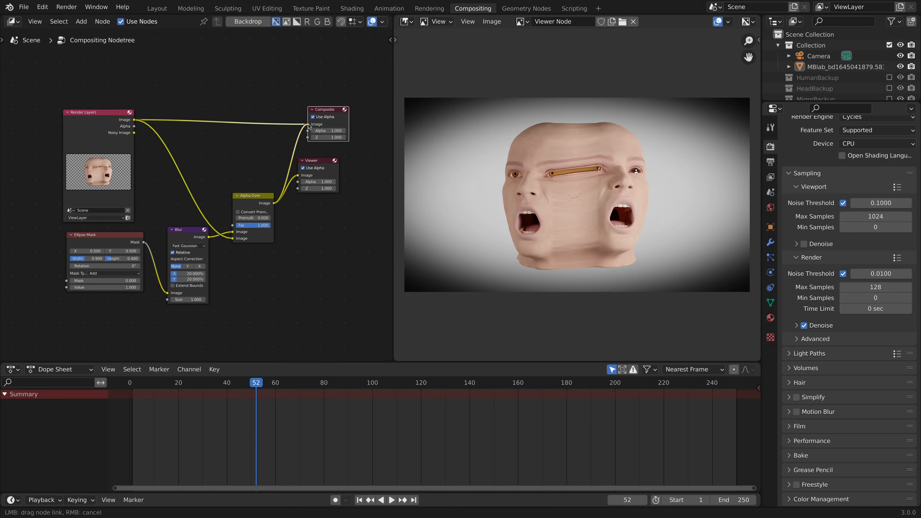
# Tidy the node layout, with the Ellipse Mask and Blur above the Render Layers node and the outputs after Alpha Over.
pyautogui.moveTo(238, 260); pyautogui.dragTo(322, 135)
pyautogui.moveTo(257, 197); pyautogui.dragTo(294, 125)
pyautogui.moveTo(125, 313); pyautogui.dragTo(181, 270)
pyautogui.moveTo(177, 231); pyautogui.dragTo(160, 118)
pyautogui.moveTo(104, 233); pyautogui.dragTo(95, 283)
pyautogui.moveTo(123, 192); pyautogui.dragTo(163, 158)
pyautogui.moveTo(175, 115); pyautogui.dragTo(173, 156)
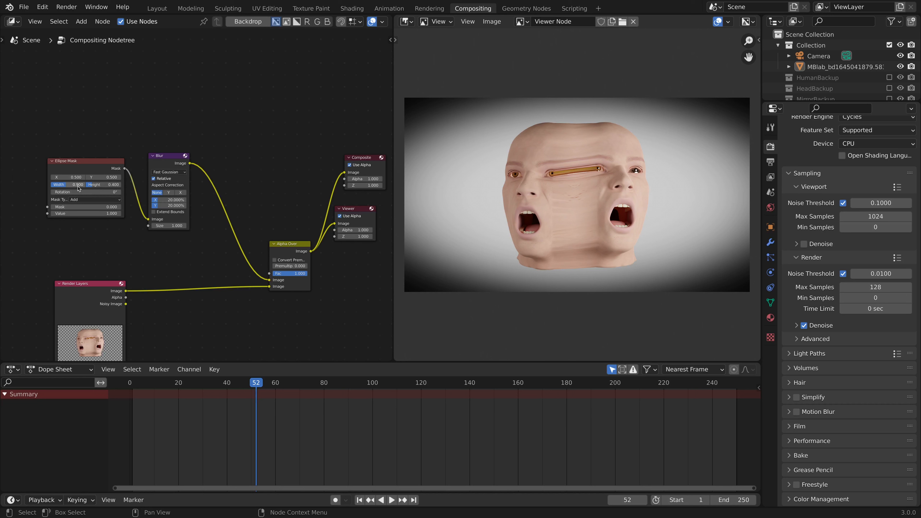
# Reduce the Ellipse Mask to a width of 0.8 and a height of 0.35.
pyautogui.press('Return')
pyautogui.doubleClick(99, 183)
pyautogui.write('.35')
pyautogui.press('Return')
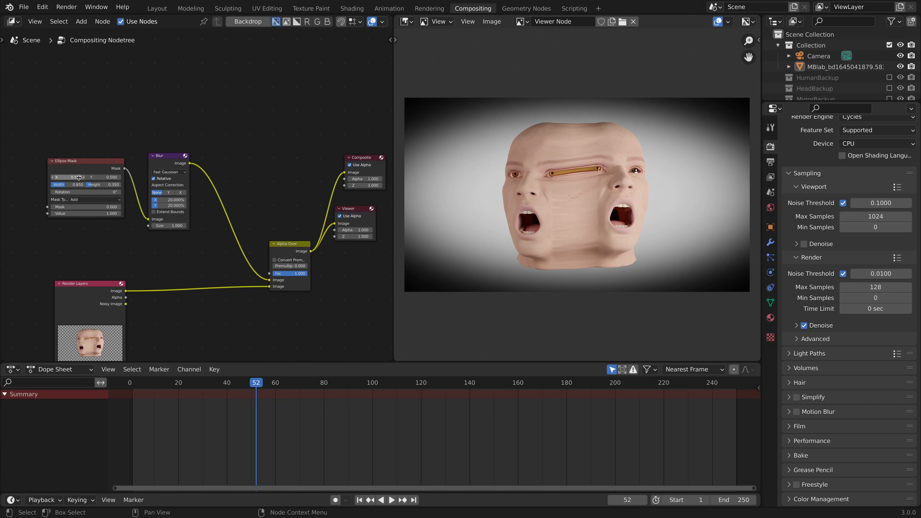
pyautogui.write('.8')
pyautogui.press('Return')
# Insert a ColorRamp node between the Blur and Alpha Over nodes.
pyautogui.scroll(-1, 165, 253)
pyautogui.hotkey('shift', 'a')
pyautogui.write('ram')
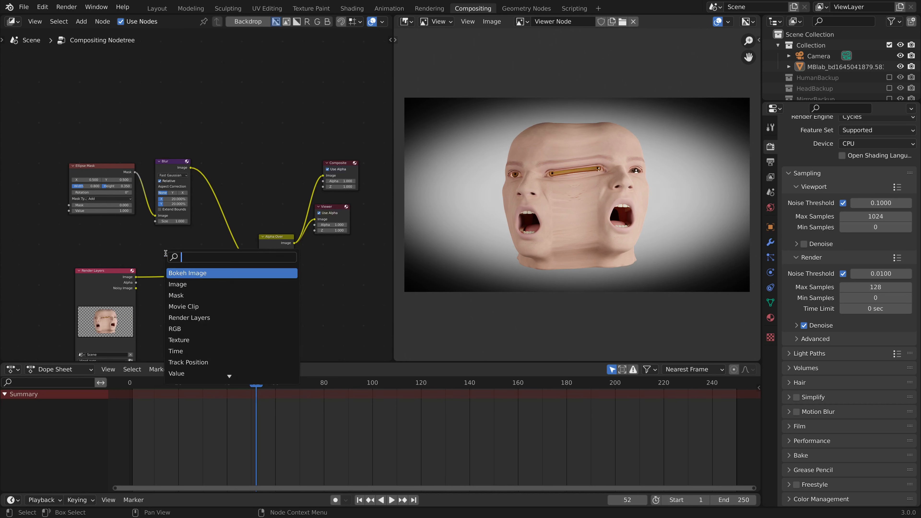
pyautogui.write('p')
pyautogui.press('Return')
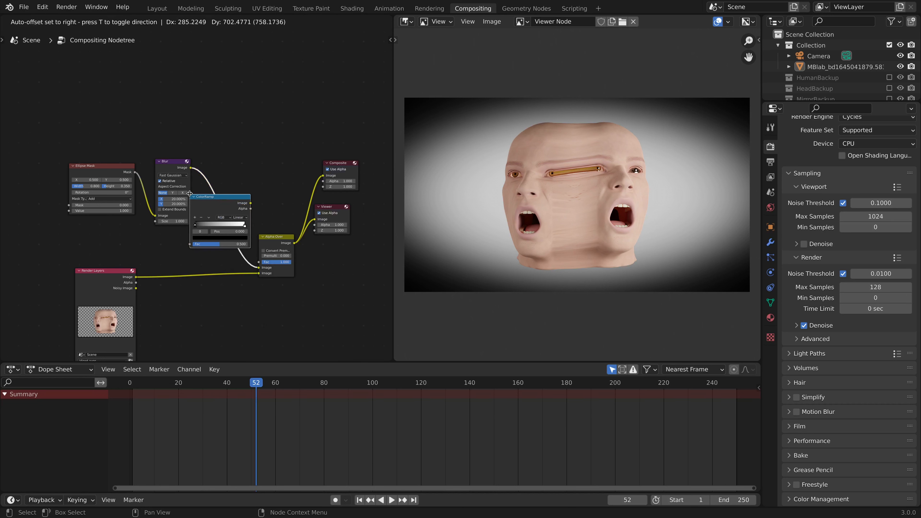
pyautogui.click(223, 216)
# Colour the ColorRamp's black stop blue and recolour the white stop from that blue with the eyedropper.
pyautogui.click(235, 238)
pyautogui.click(246, 169)
pyautogui.moveTo(257, 200); pyautogui.dragTo(257, 171)
pyautogui.click(266, 226)
pyautogui.click(243, 238)
pyautogui.press('e')
pyautogui.click(218, 227)
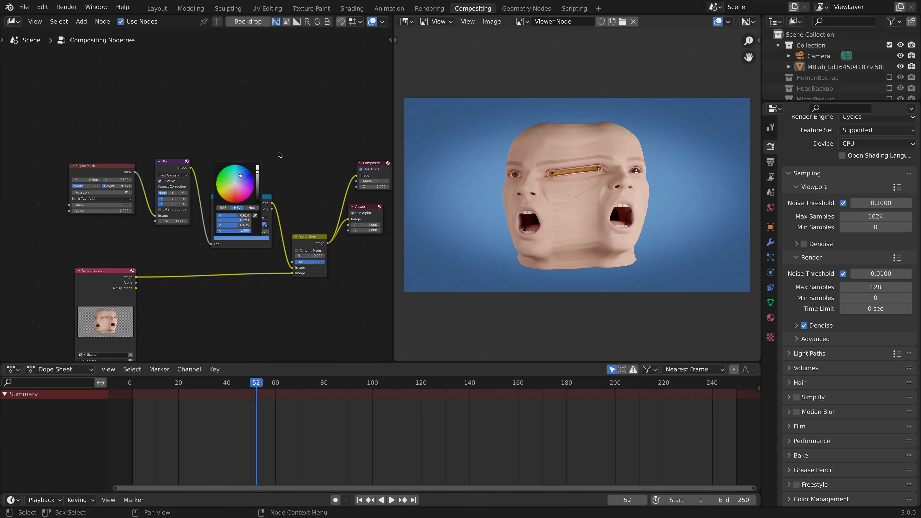
pyautogui.click(493, 22)
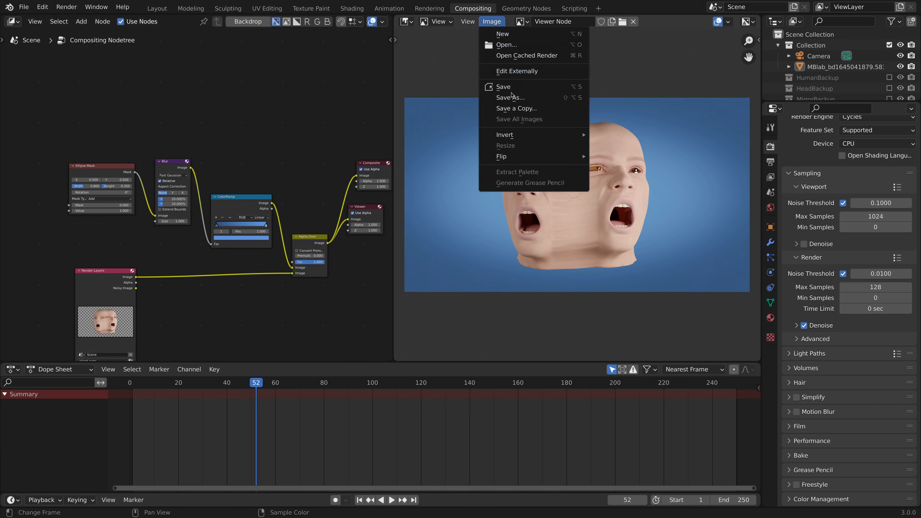
pyautogui.click(509, 97)
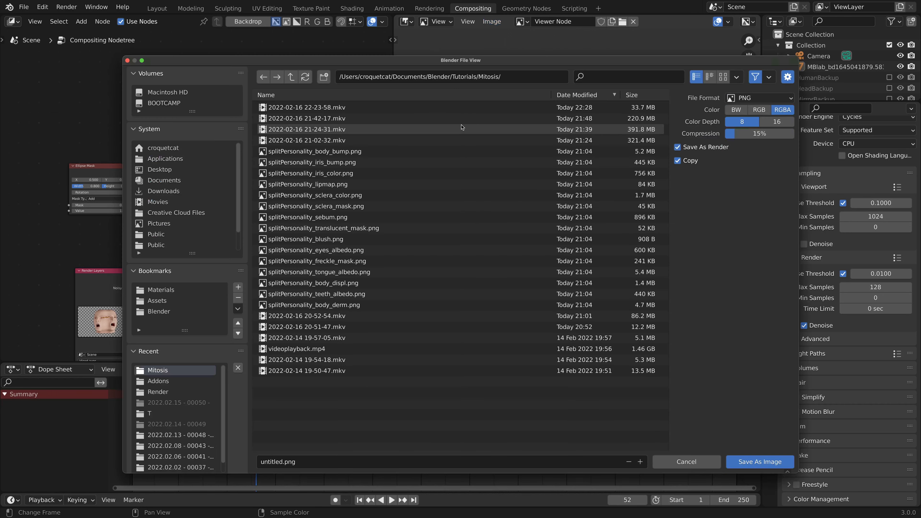
pyautogui.press('Escape')
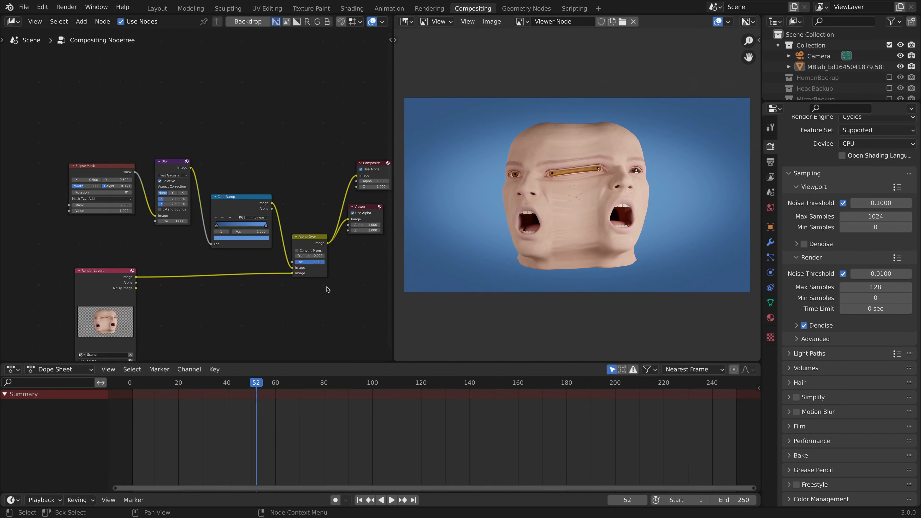
# Insert a Color Balance node between the Render Layers and Alpha Over nodes.
pyautogui.hotkey('shift', 'a')
pyautogui.click(274, 296)
pyautogui.write('color bal')
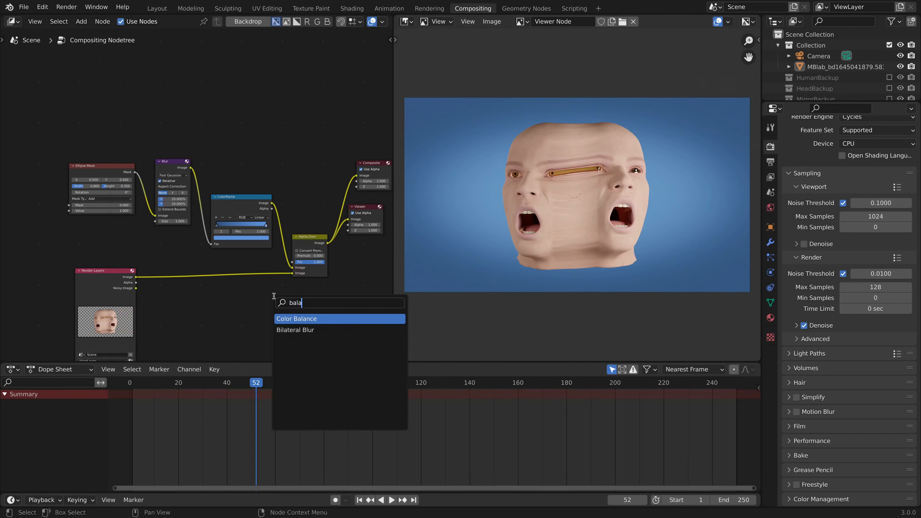
pyautogui.press('Return')
pyautogui.click(185, 259)
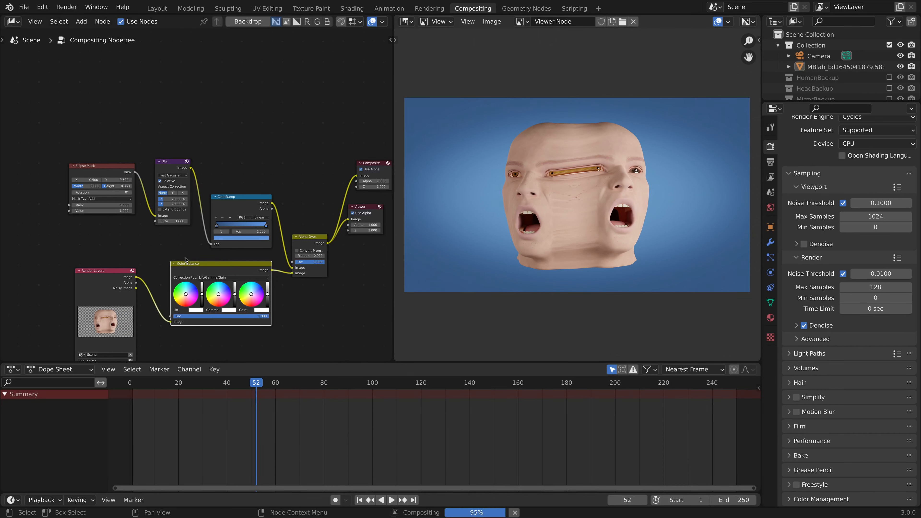
# Switch the Color Balance formula to Offset/Power/Slope (ASC-CDL) and tint Power pale cream and Slope light orange.
pyautogui.scroll(5, 221, 275)
pyautogui.click(270, 317)
pyautogui.click(274, 341)
pyautogui.moveTo(275, 325); pyautogui.dragTo(285, 266, button='middle')
pyautogui.scroll(3, 285, 266)
pyautogui.moveTo(228, 286); pyautogui.dragTo(223, 294)
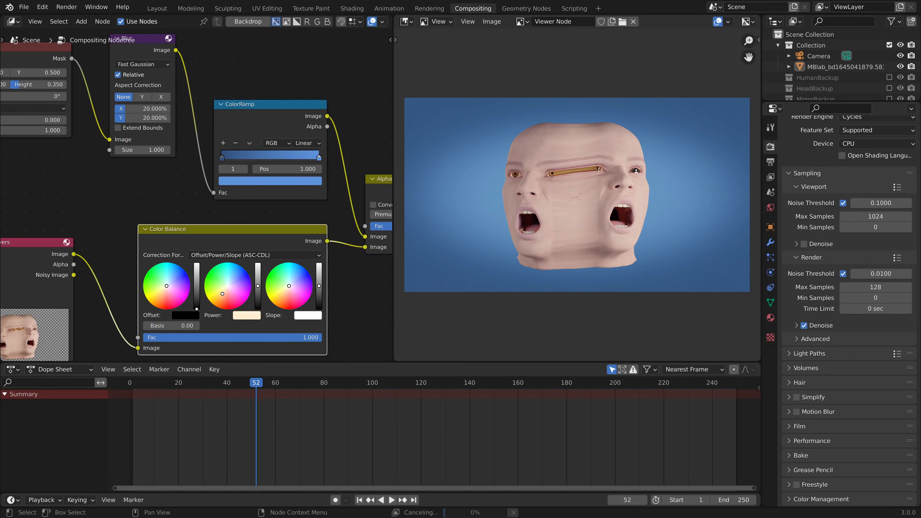
pyautogui.moveTo(289, 286); pyautogui.dragTo(281, 298)
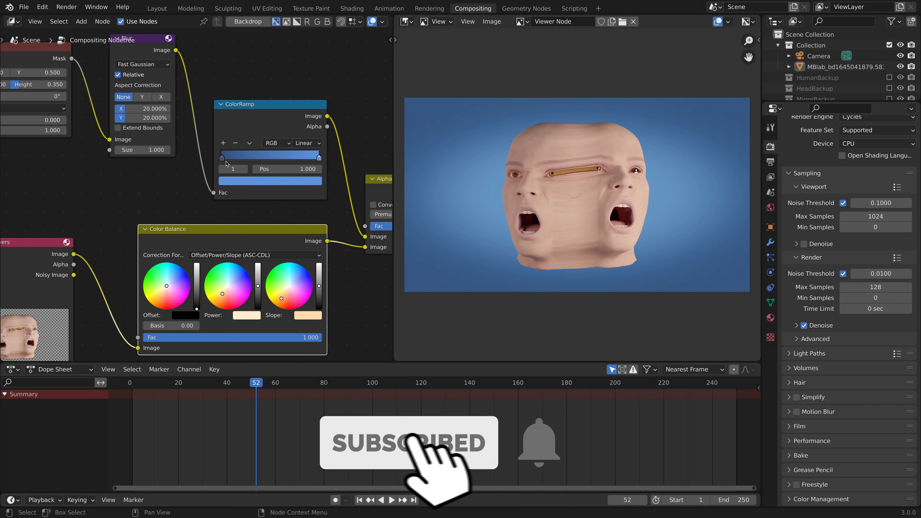
# Readjust the blues of both ColorRamp stops, giving the stop at position 1.000 a brighter blue, and fine-tune the Color Balance Power tint.
pyautogui.click(270, 180)
pyautogui.click(300, 68)
pyautogui.click(299, 67)
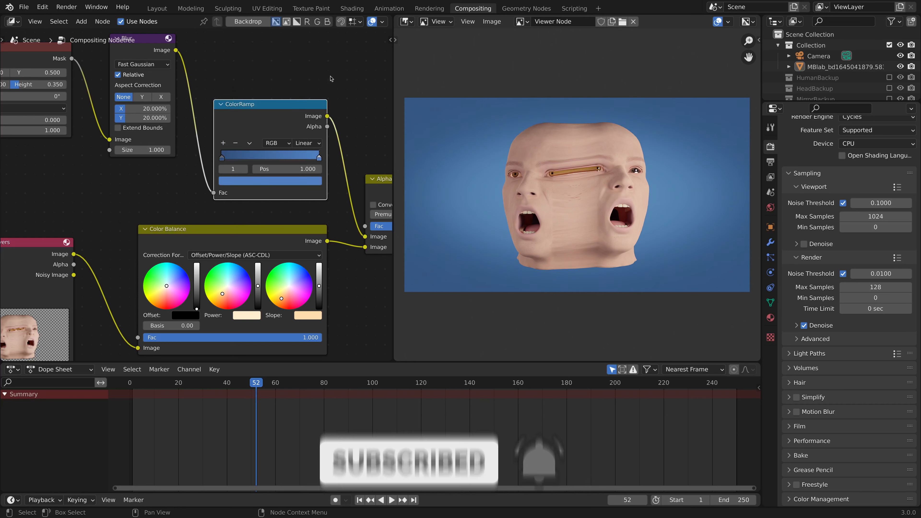
pyautogui.click(222, 158)
pyautogui.click(241, 180)
pyautogui.moveTo(300, 81)
pyautogui.mouseDown()
pyautogui.moveTo(300, 92)
pyautogui.moveTo(300, 53)
pyautogui.mouseUp()
pyautogui.click(318, 158)
pyautogui.click(302, 181)
pyautogui.moveTo(222, 295); pyautogui.dragTo(223, 293)
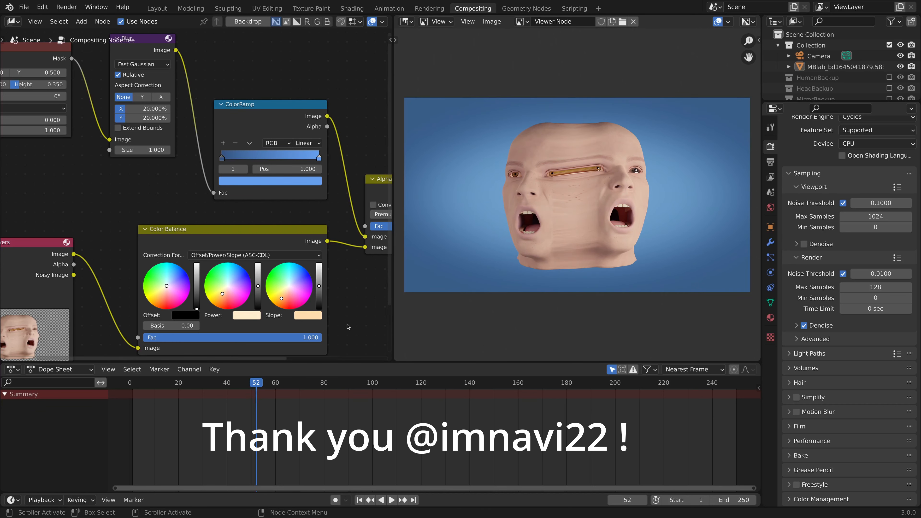
# Save the composited Viewer Node image as a new file.
pyautogui.click(492, 22)
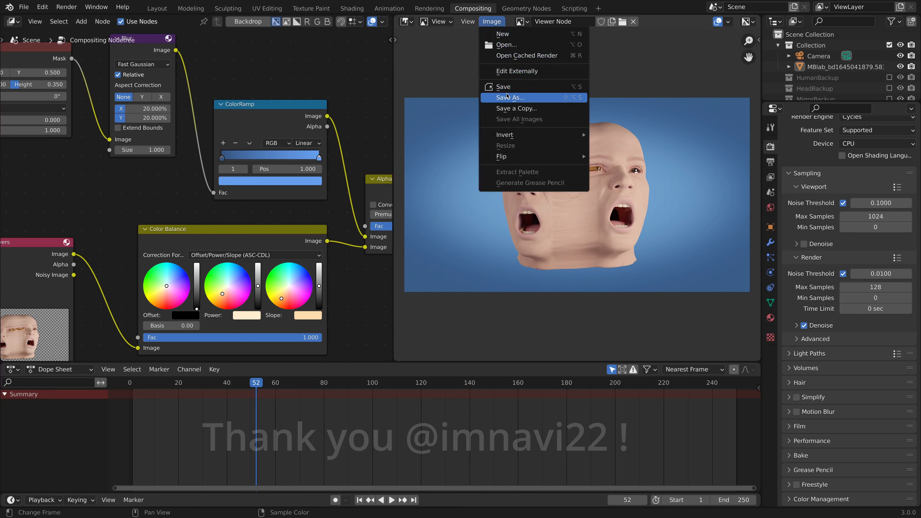